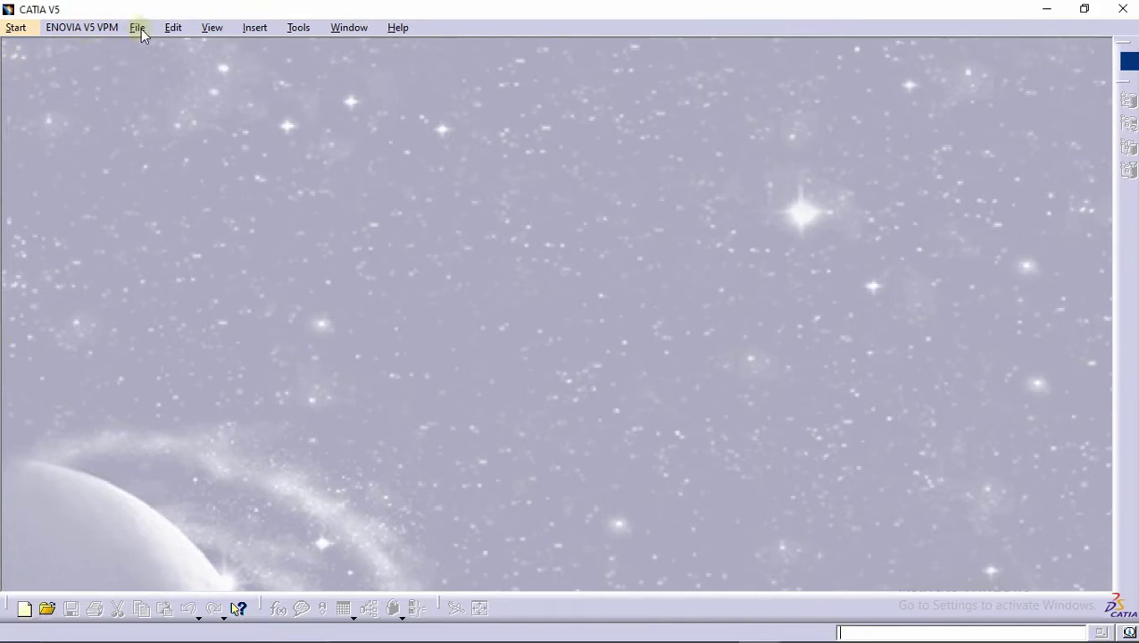
- Open the finished stapler assembly Product1.CATProduct, inspect it from another angle, and close it
left_click(138, 28)
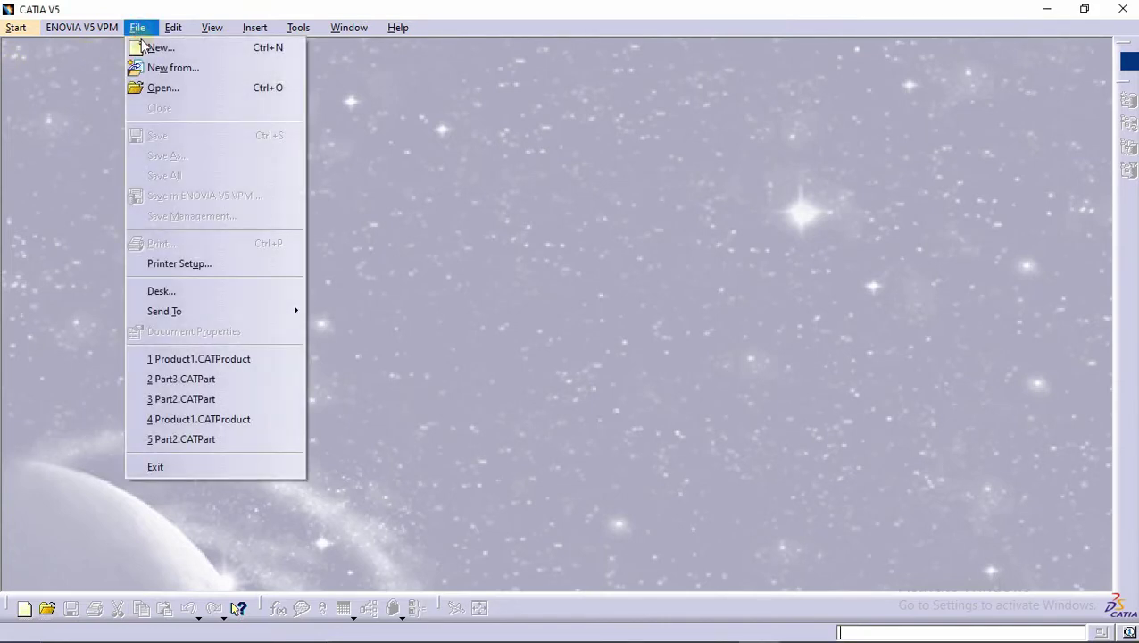
left_click(206, 361)
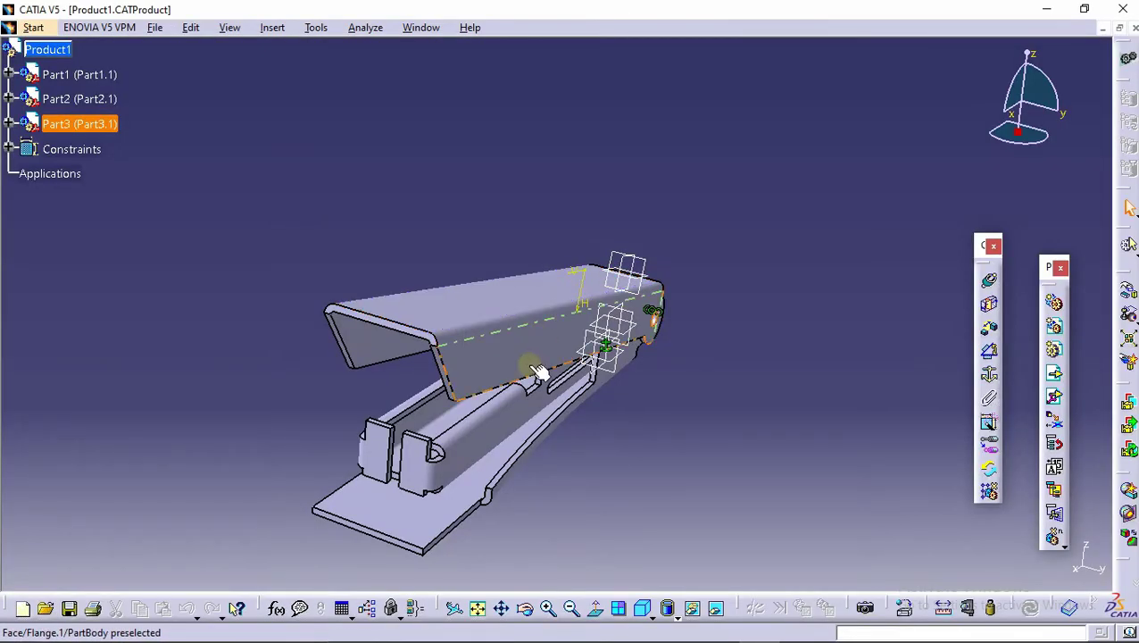
middle_click_drag(536, 370, 483, 395)
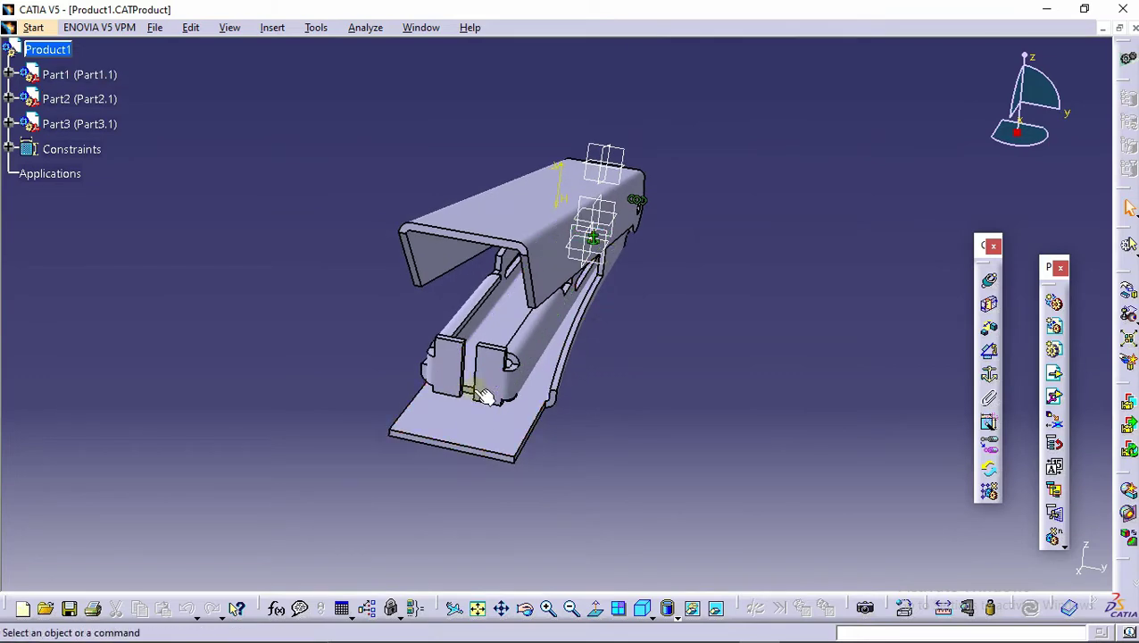
left_click(1134, 28)
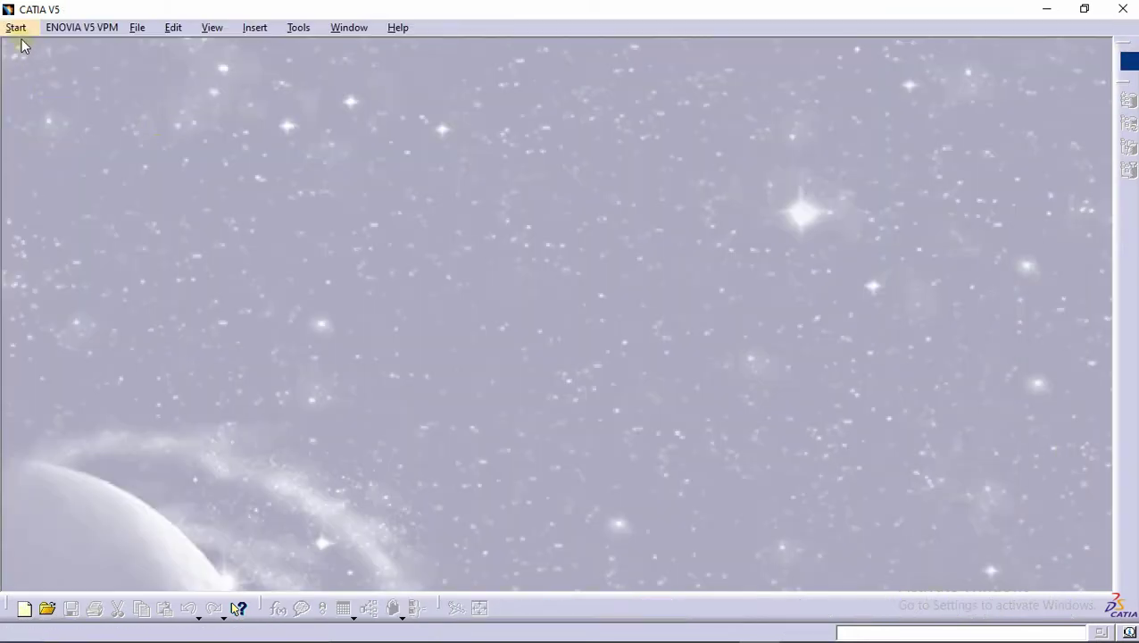
- Create a Generative Sheetmetal Design part named Part4 with 1 mm sheet thickness and 0.5 mm default bend radius
left_click(16, 27)
mouse_move(59, 70)
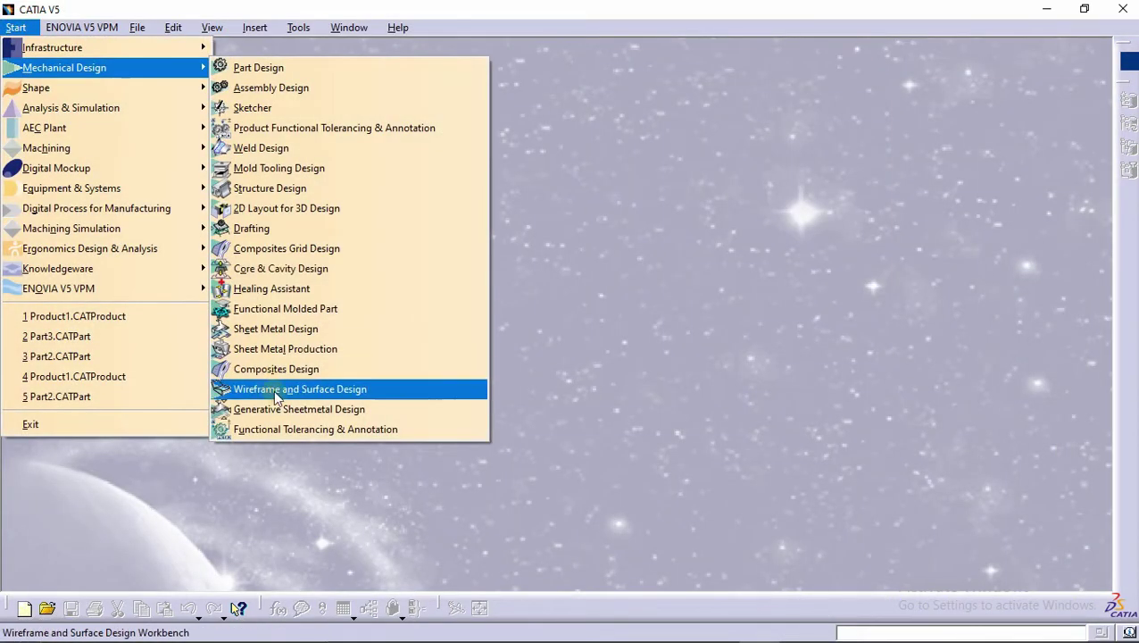
left_click(290, 409)
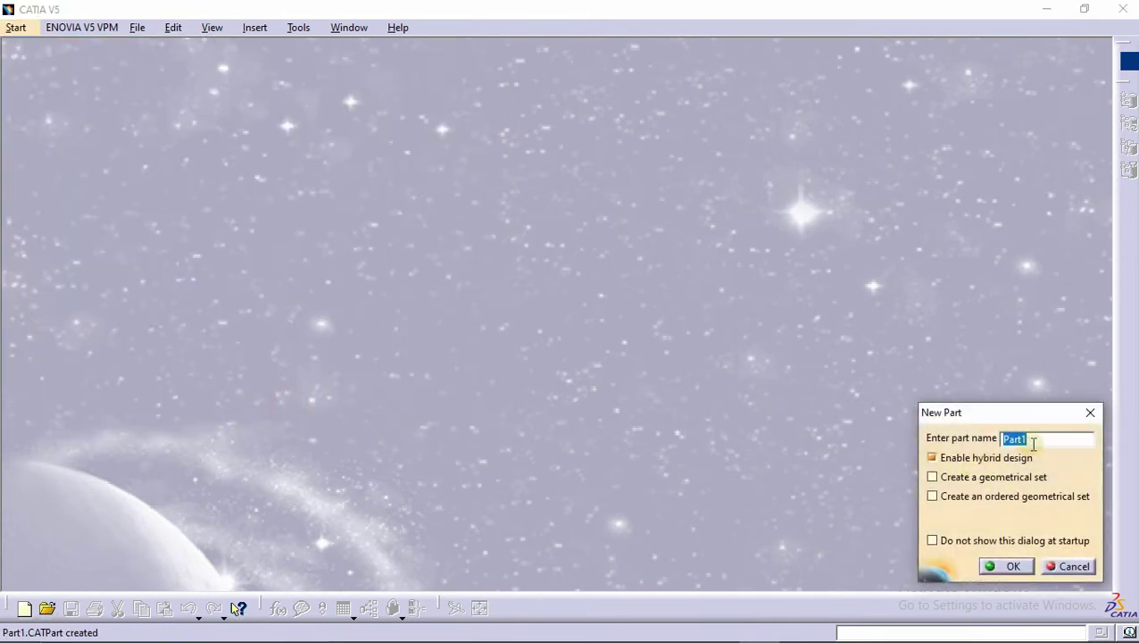
key("BackSpace")
left_click(1015, 567)
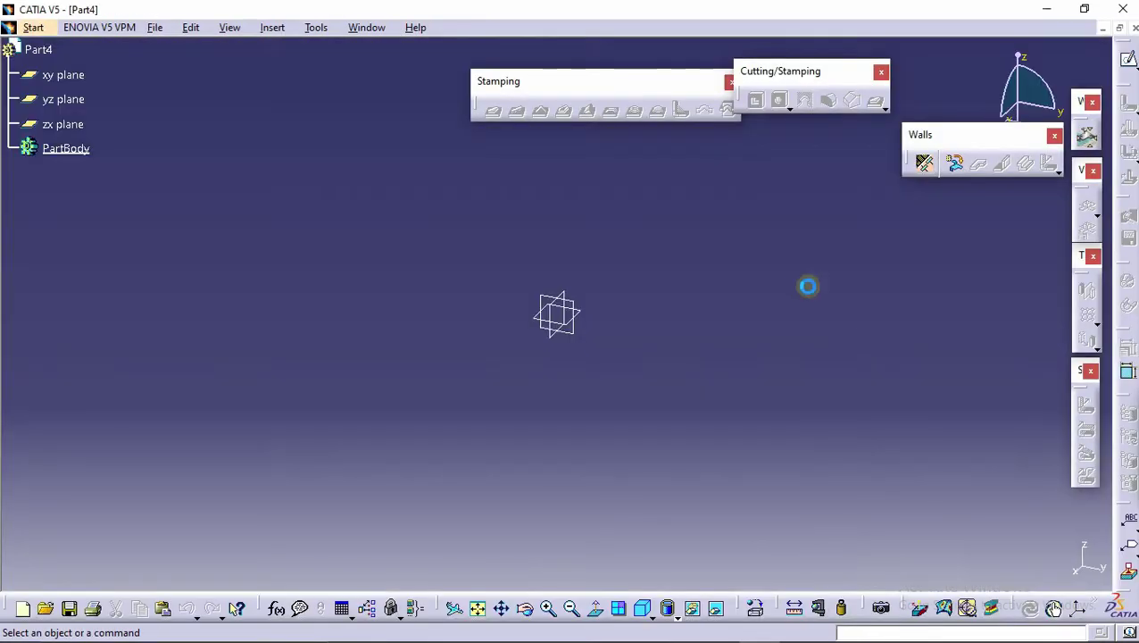
left_click(924, 172)
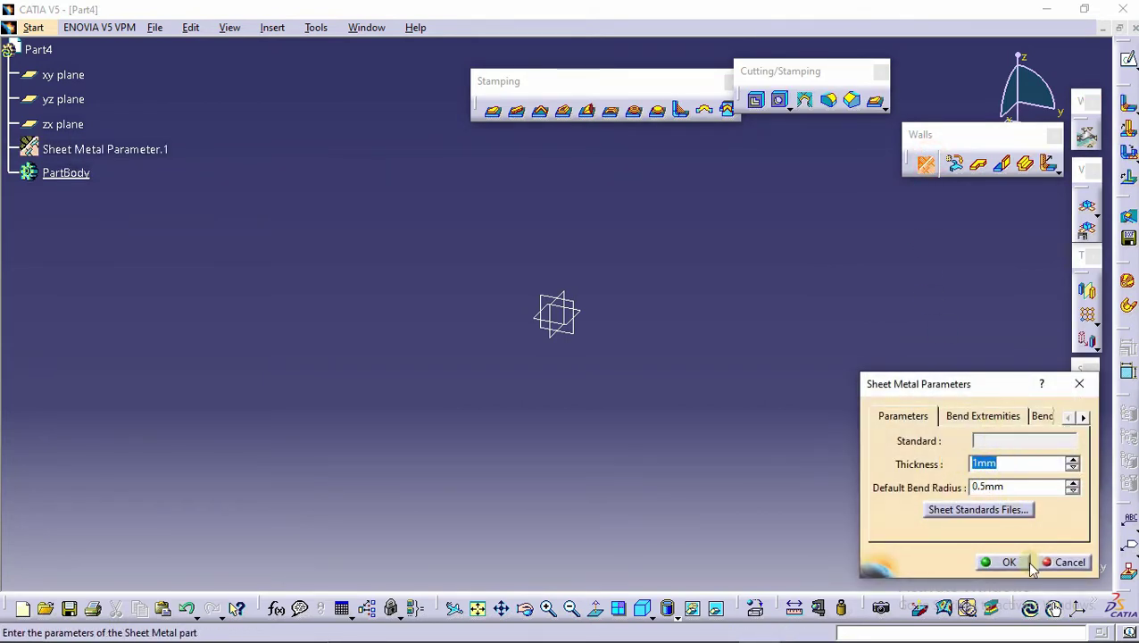
left_click(1013, 562)
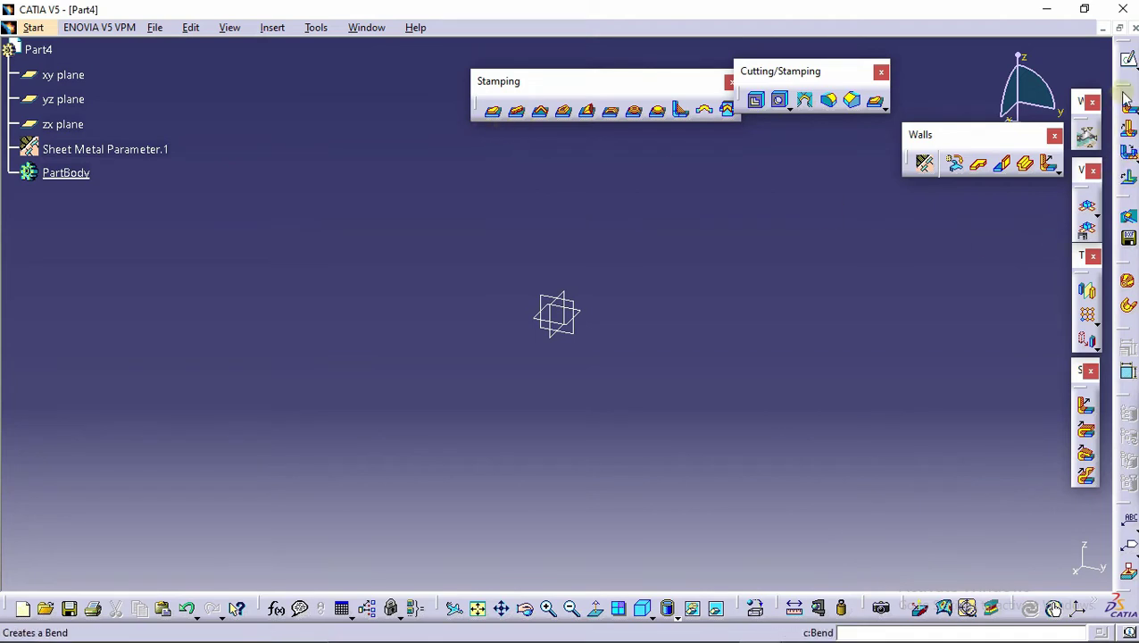
- Sketch a rectangle about 102 by 43 mm on the xy plane, with one short side on the vertical axis
left_click(1129, 60)
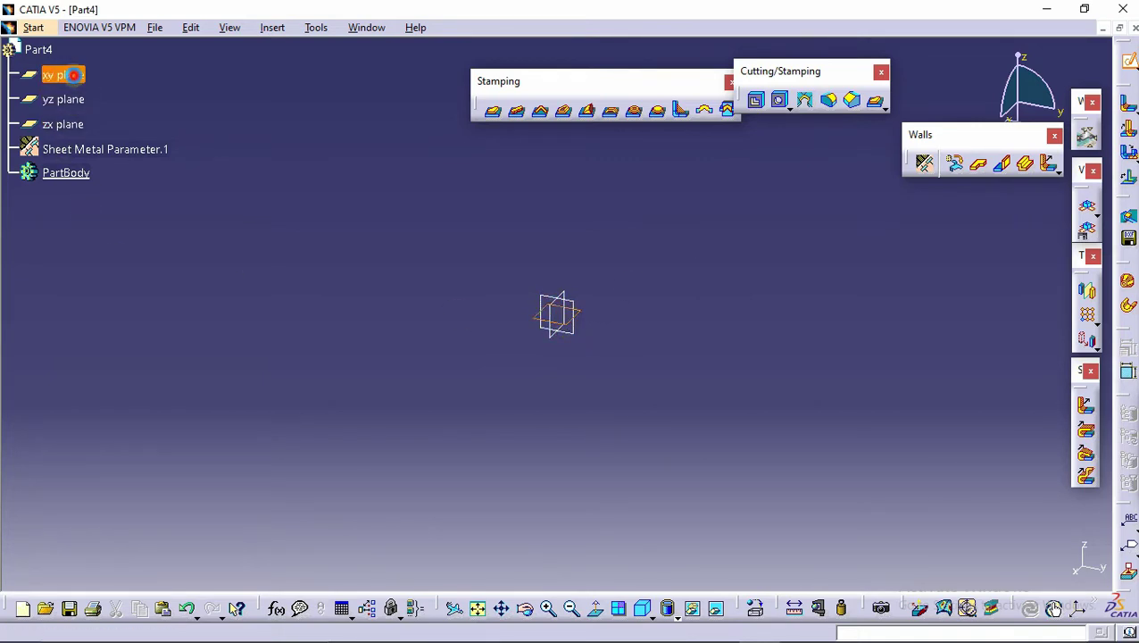
left_click(554, 319)
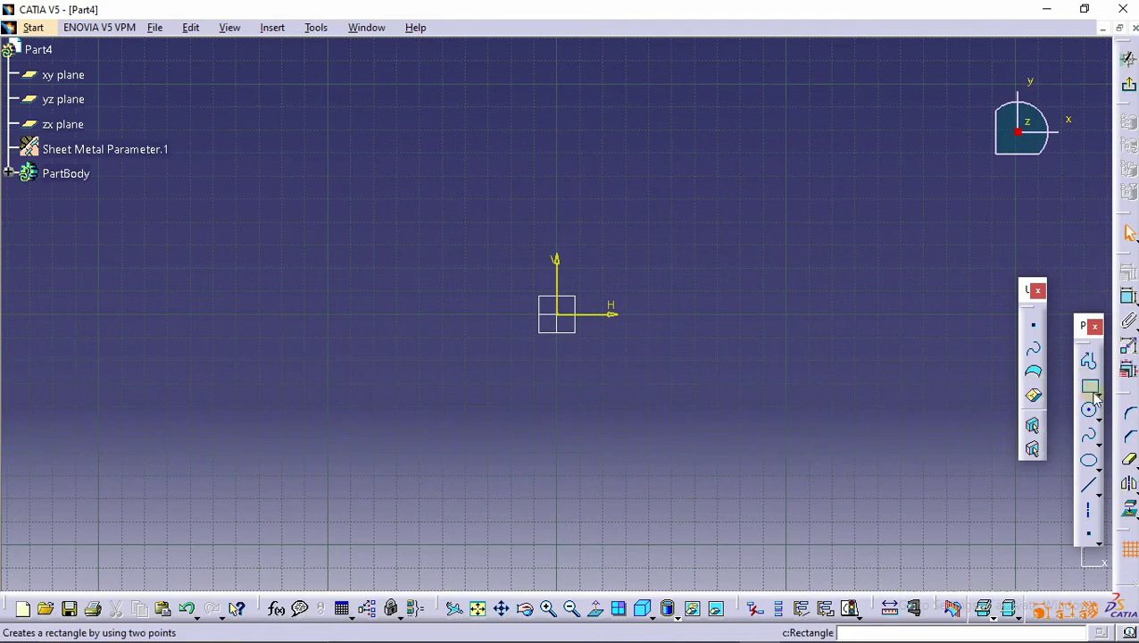
left_click(1090, 389)
left_click(514, 275)
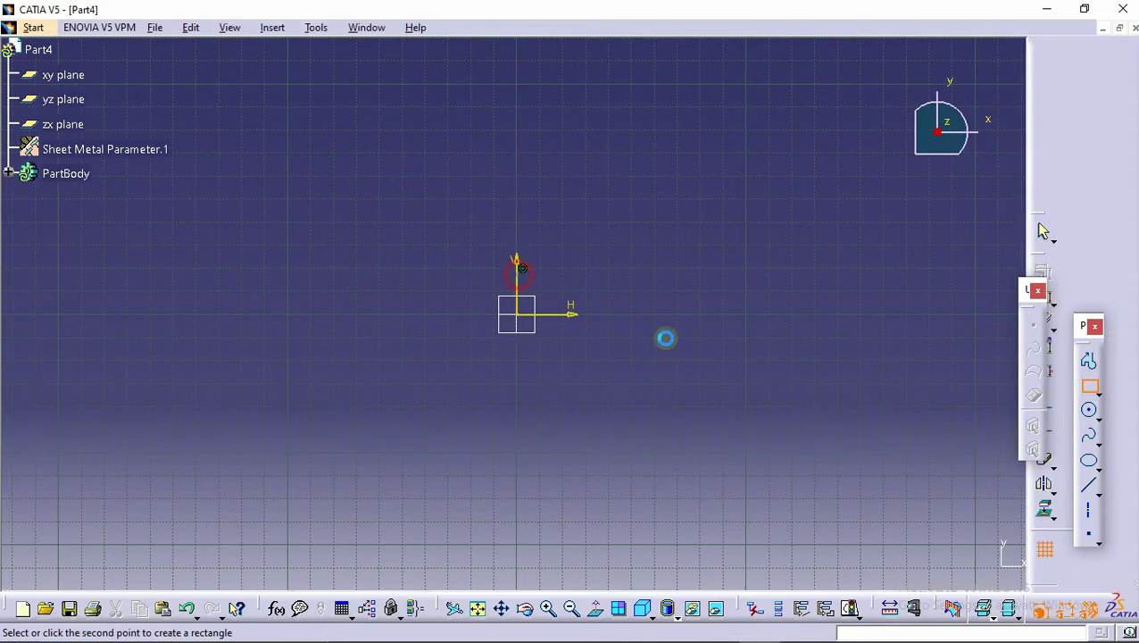
left_click(744, 373)
left_click(844, 191)
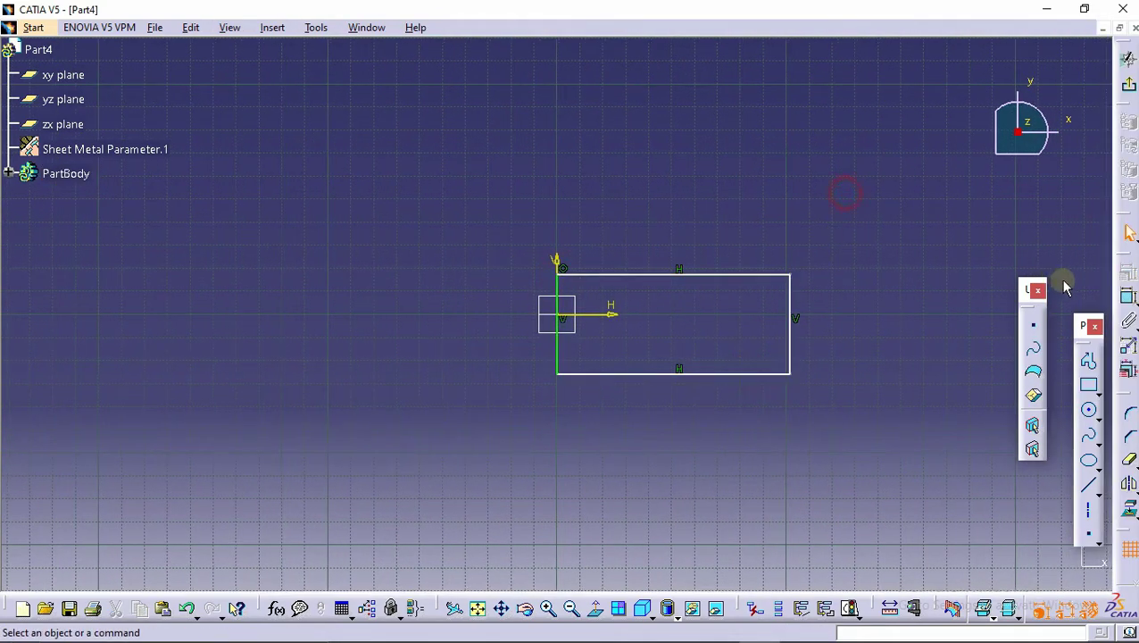
- Dimension the rectangle's length and height, and the offset of its upper edge from the horizontal axis
left_click(1127, 293)
left_click(717, 271)
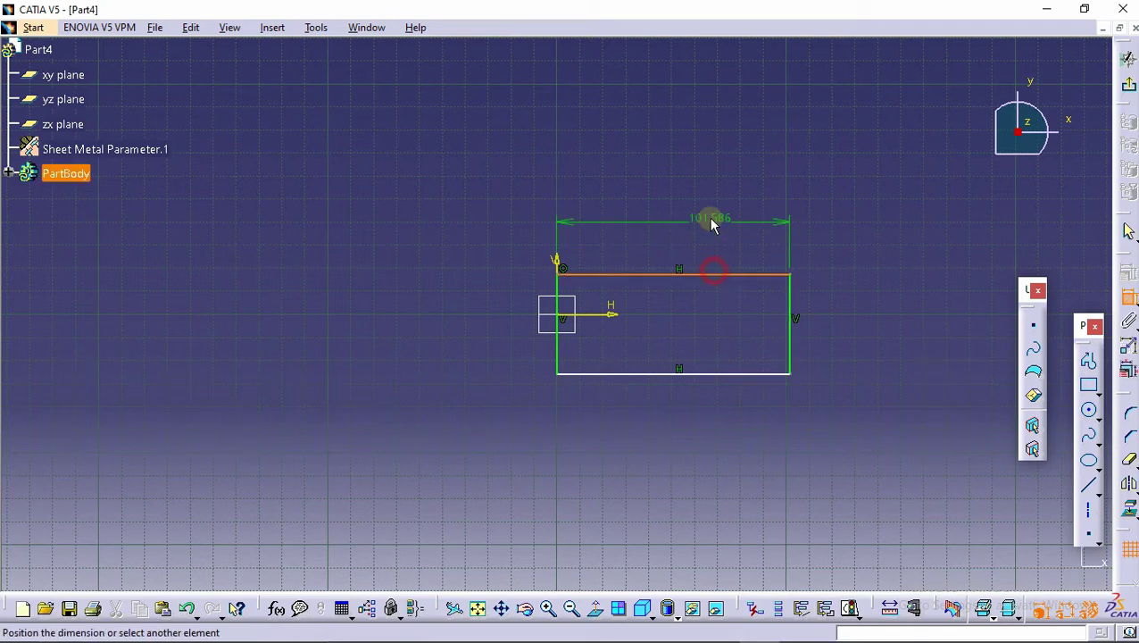
left_click(710, 218)
left_click(789, 298)
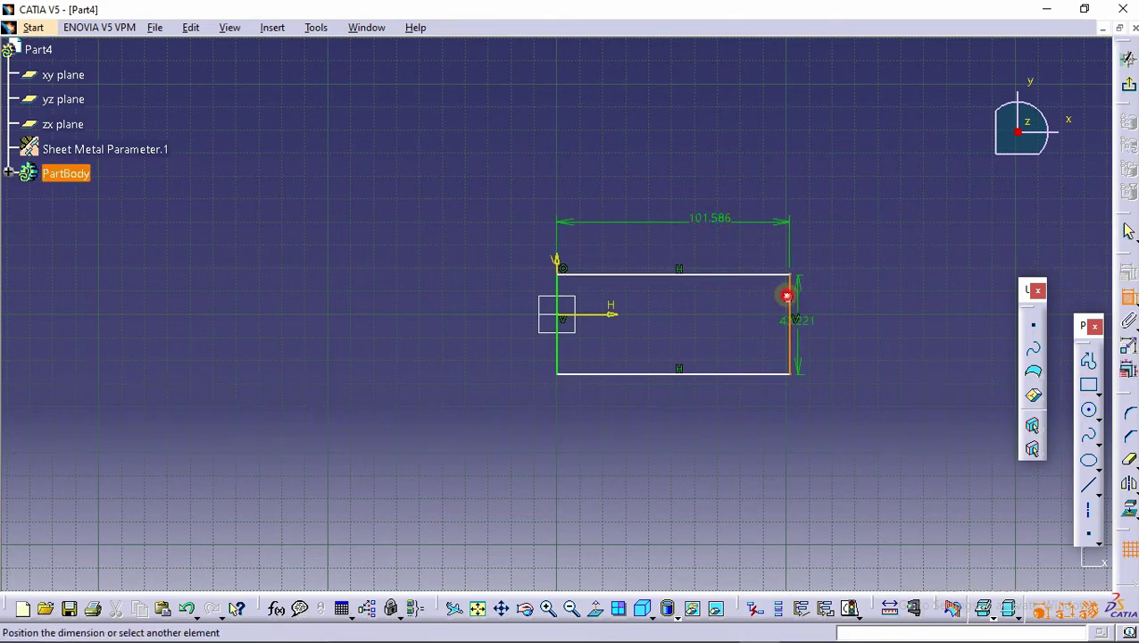
left_click(832, 301)
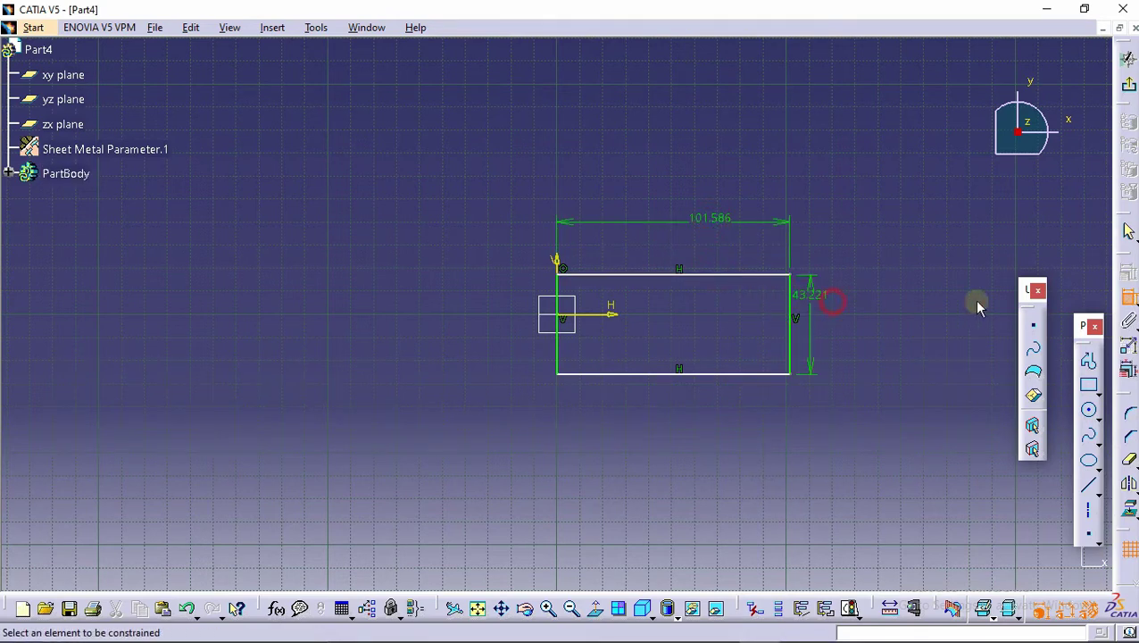
left_click(686, 274)
left_click(600, 315)
left_click(476, 300)
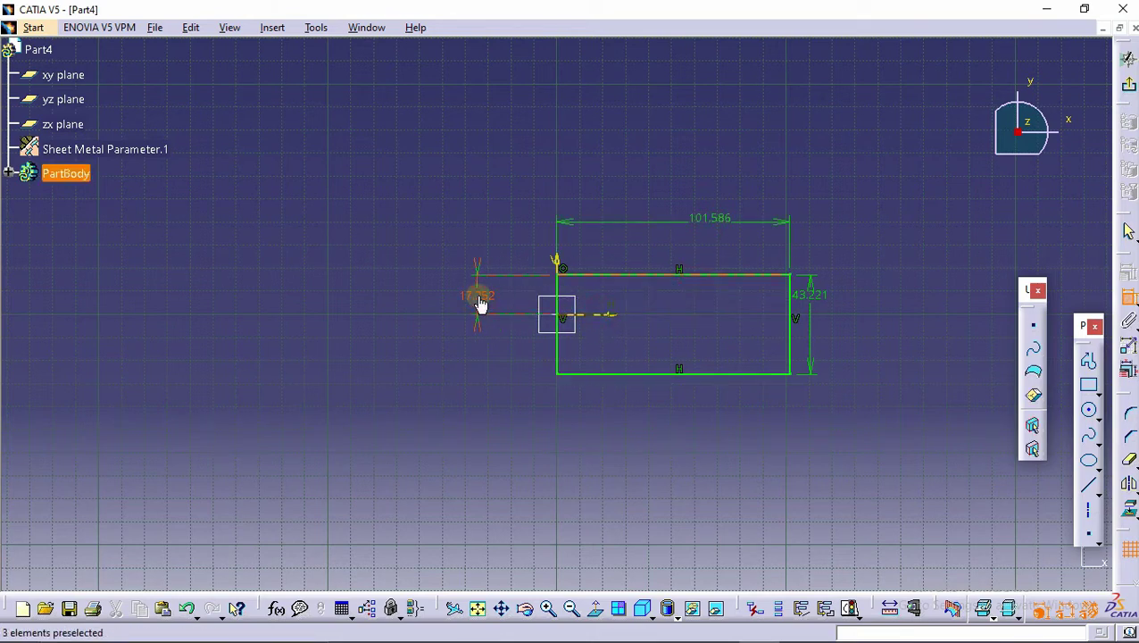
- Set the offset between the rectangle's upper edge and the horizontal axis to 4.5 mm
double_click(478, 296)
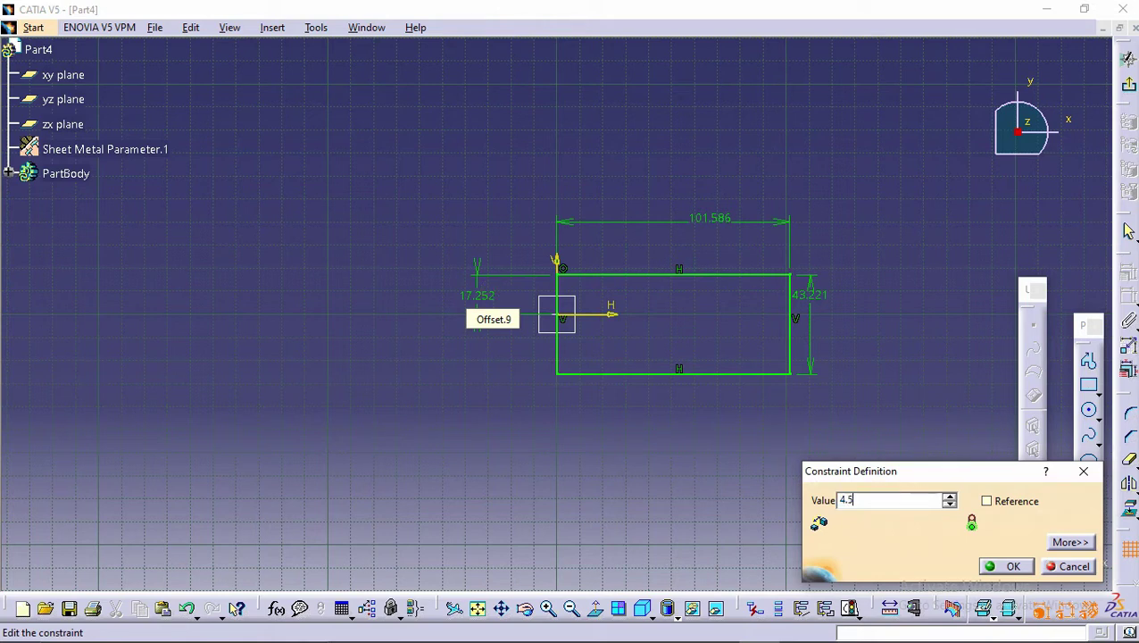
key("Return")
left_click(968, 317)
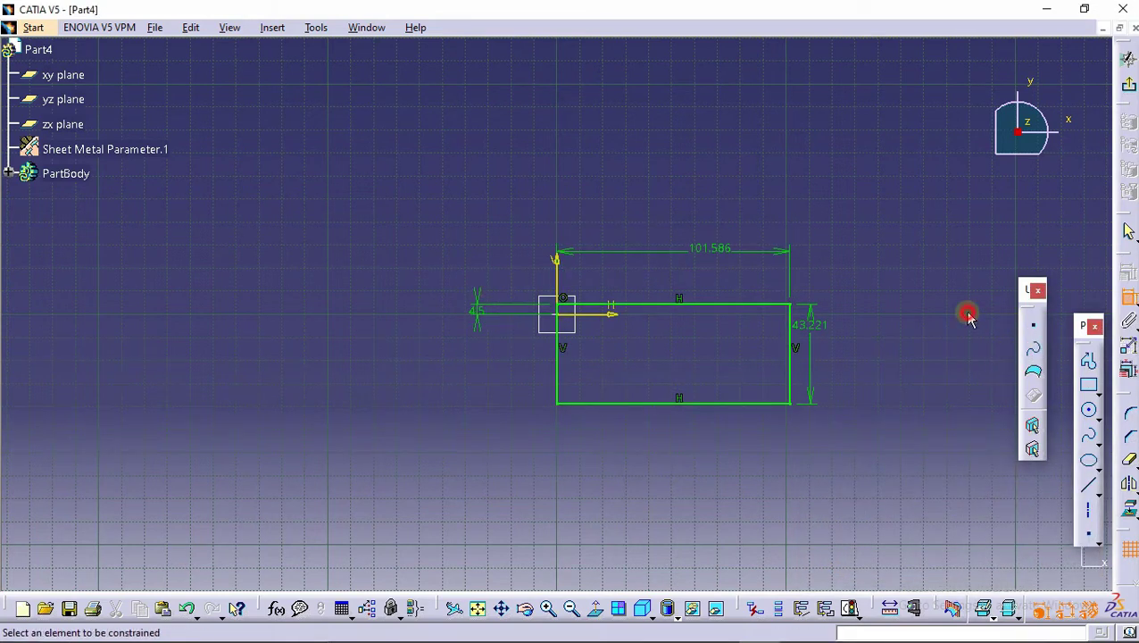
left_click(880, 327)
- Set the rectangle's height to 9 mm and its length to 38 mm
double_click(807, 325)
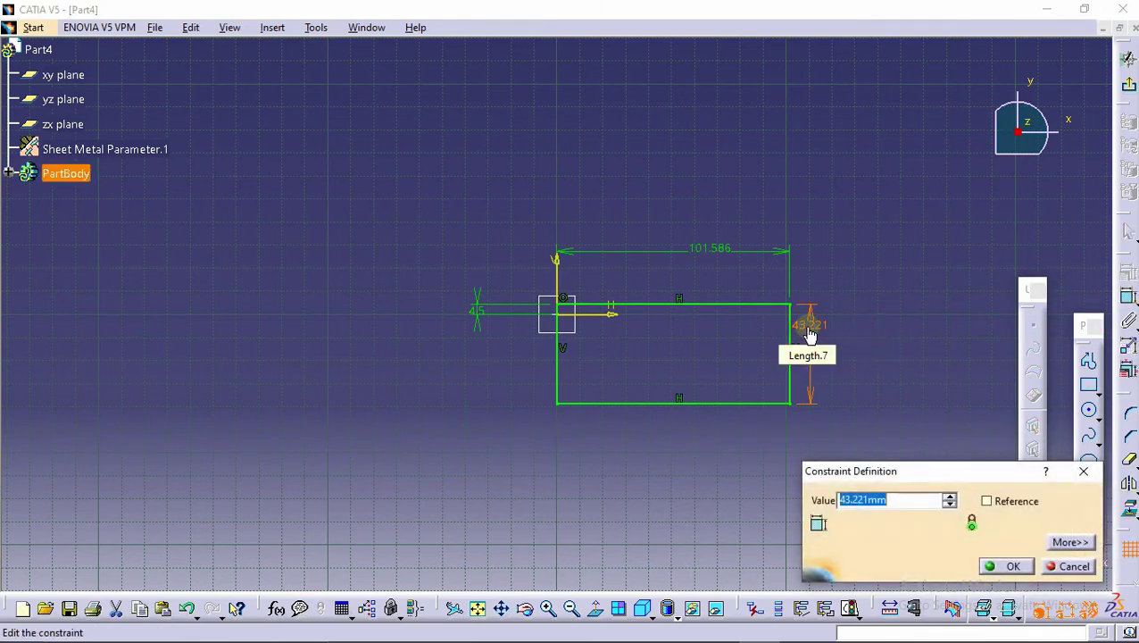
key("Return")
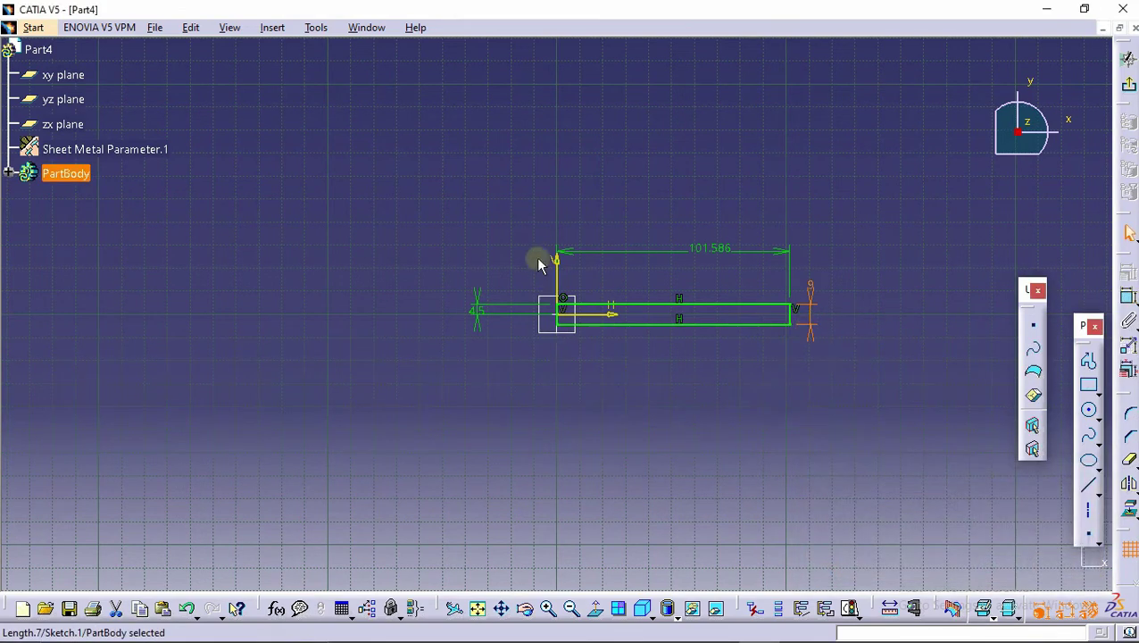
double_click(727, 249)
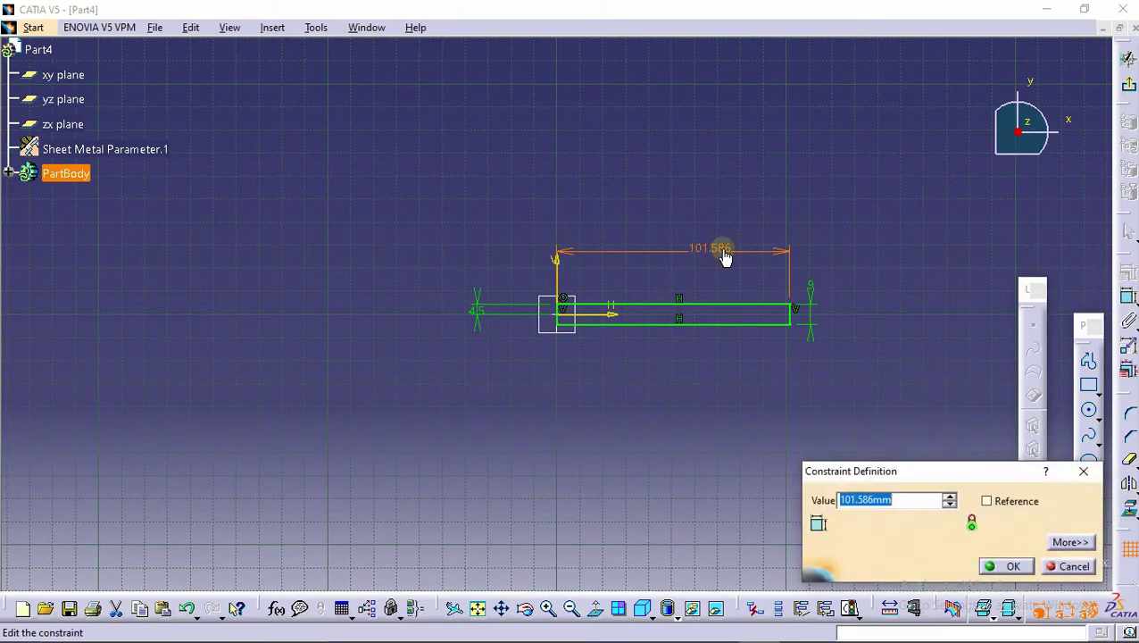
type("38")
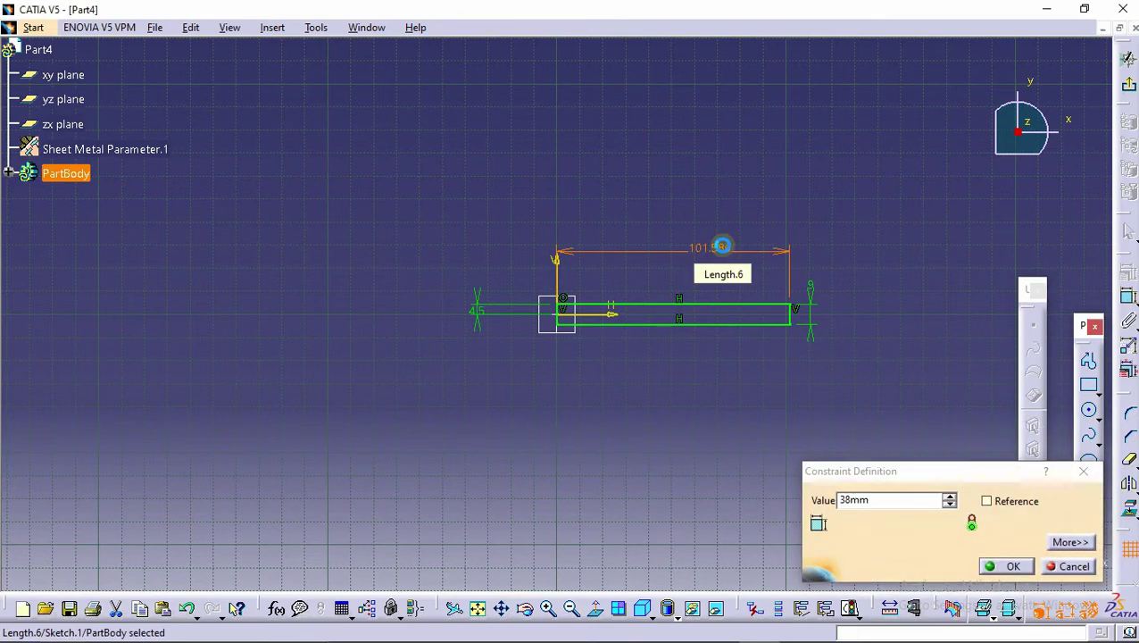
key("Return")
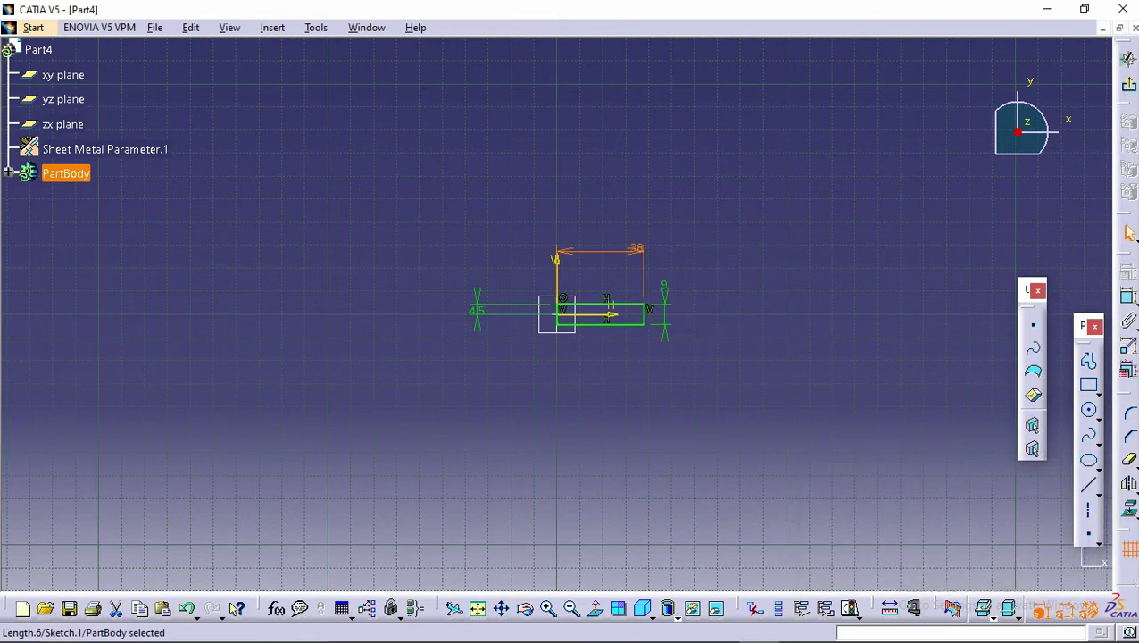
- Finish the sketch and create a sheet metal wall from the rectangular profile
left_click(1128, 59)
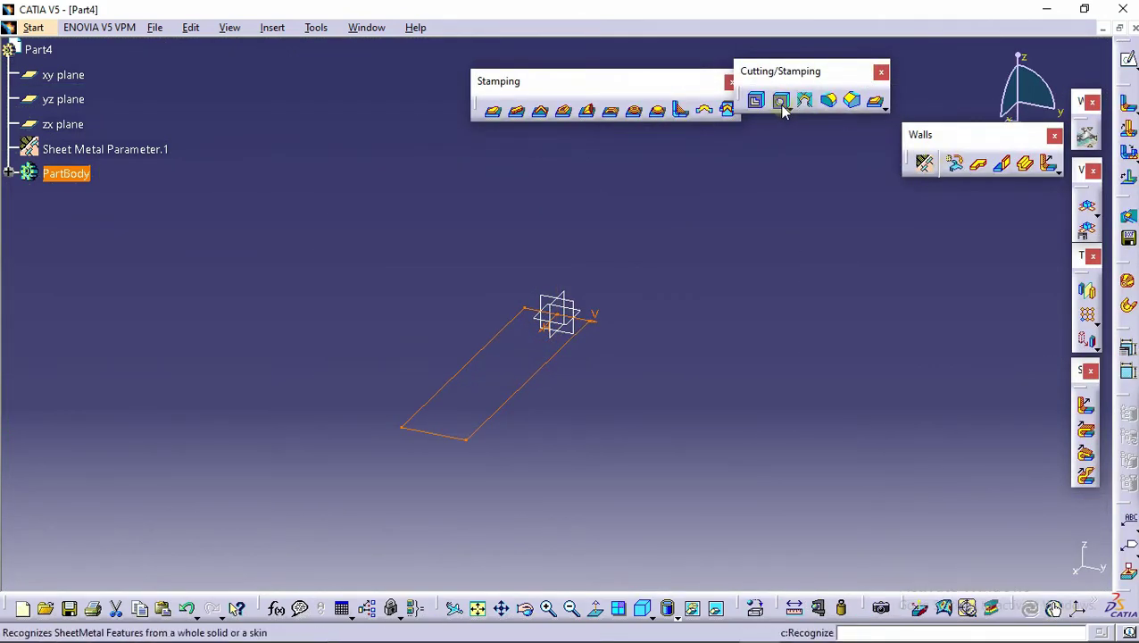
left_click(979, 163)
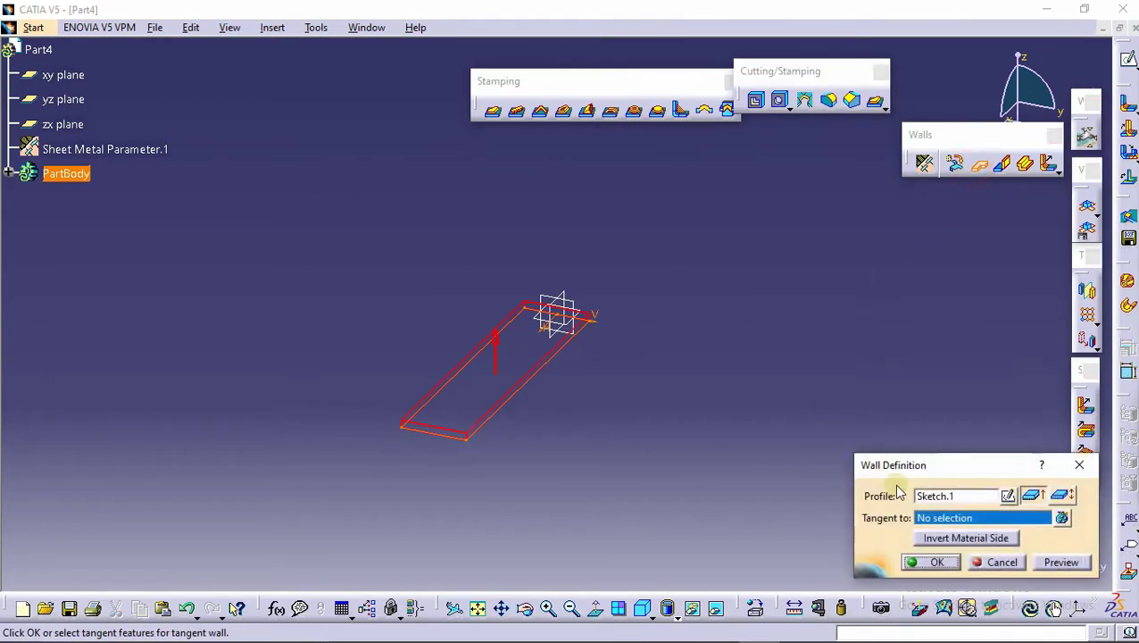
left_click(937, 562)
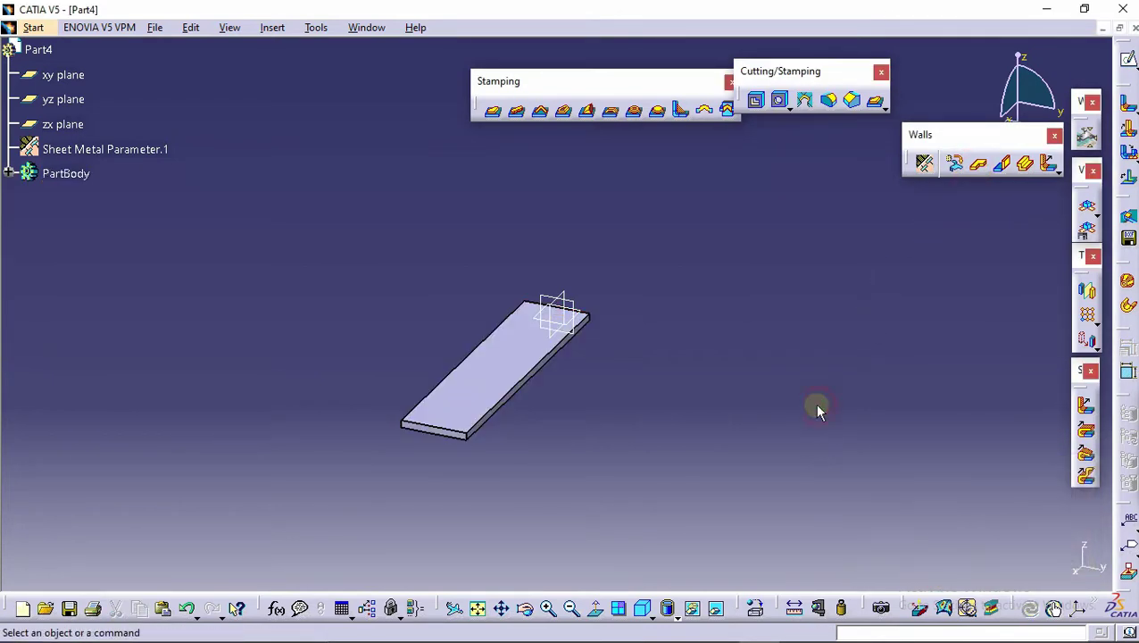
- Start a Cut Out and create its profile sketch on the wall's large upper face
left_click(755, 102)
middle_click_drag(614, 352, 632, 318)
left_click(1052, 480)
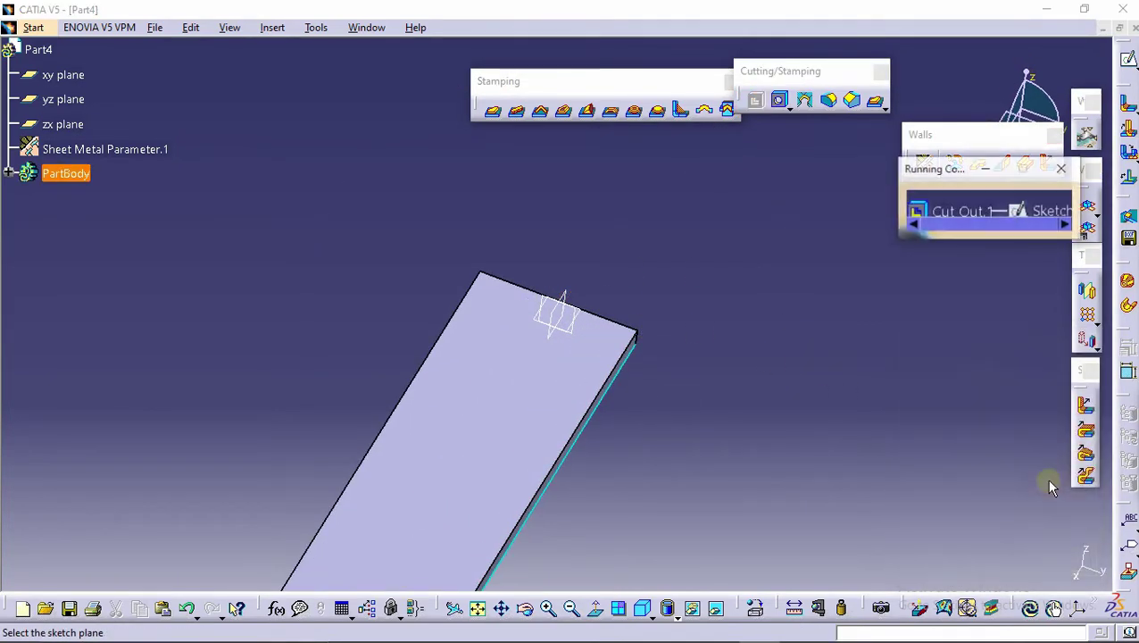
left_click(562, 362)
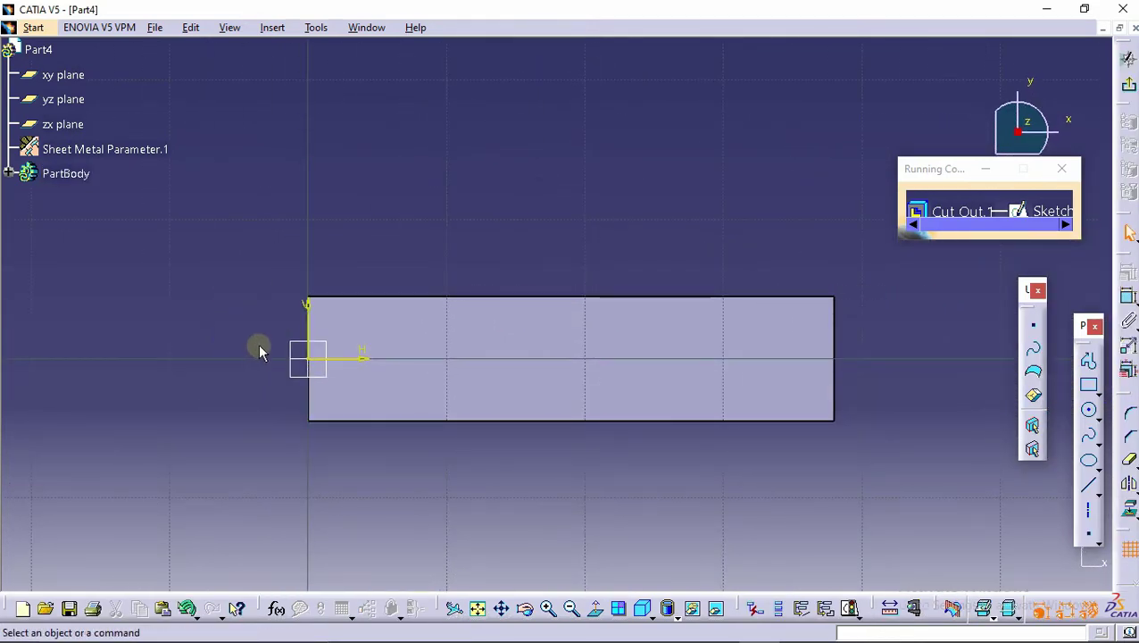
- Sketch a narrow rectangle about 24 mm long overlapping the wall's upper long edge and extending past its far short end
left_click(1098, 393)
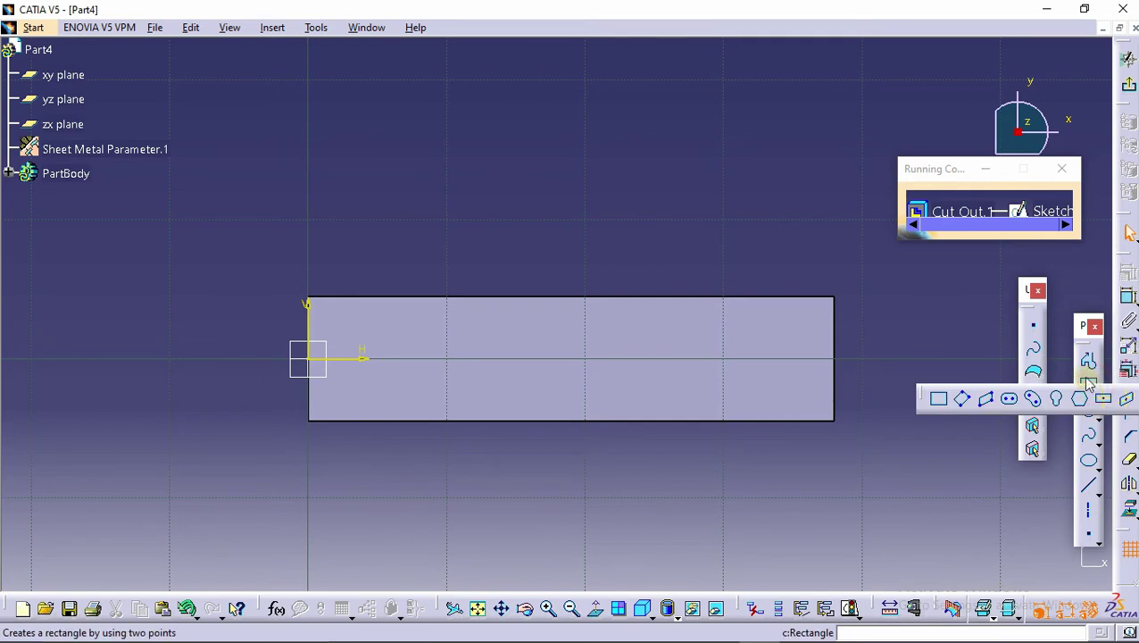
left_click(1088, 386)
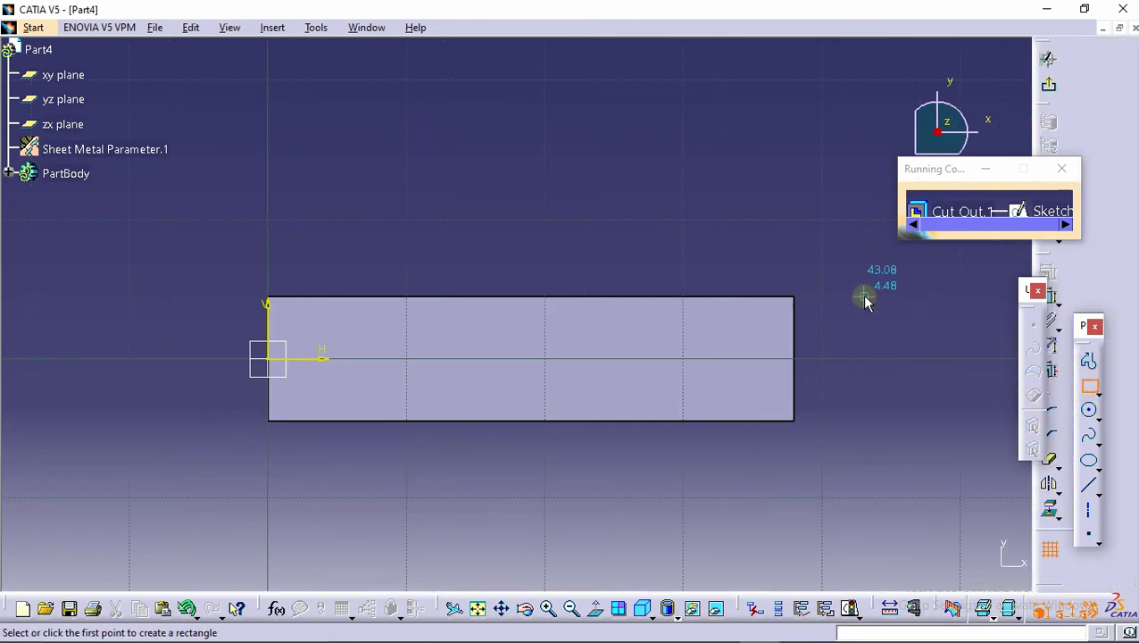
left_click(836, 277)
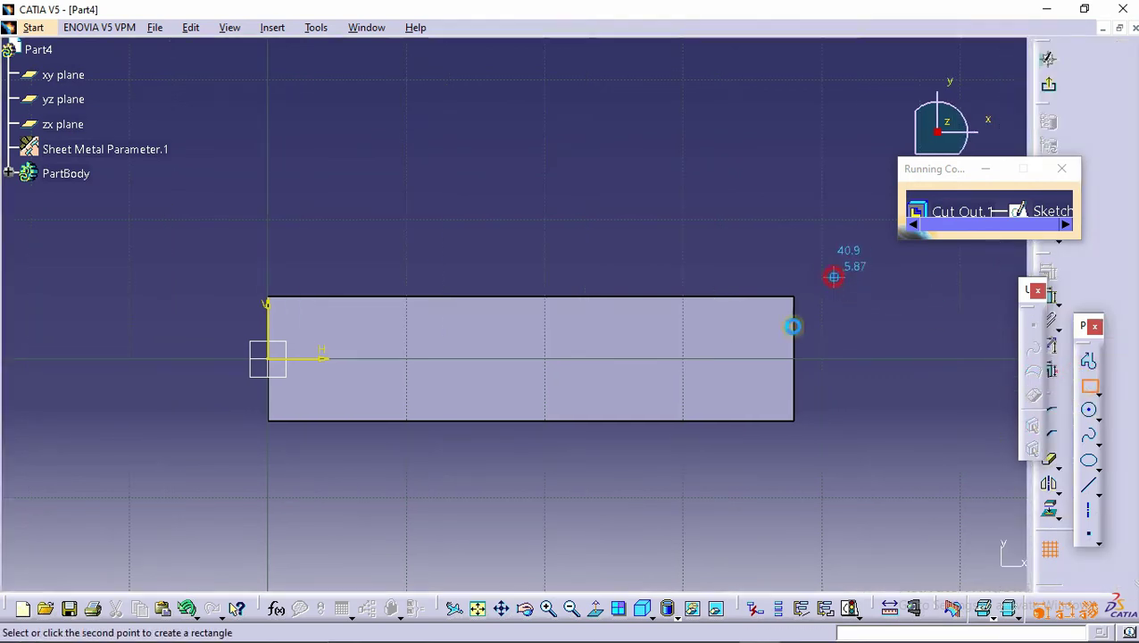
left_click(502, 307)
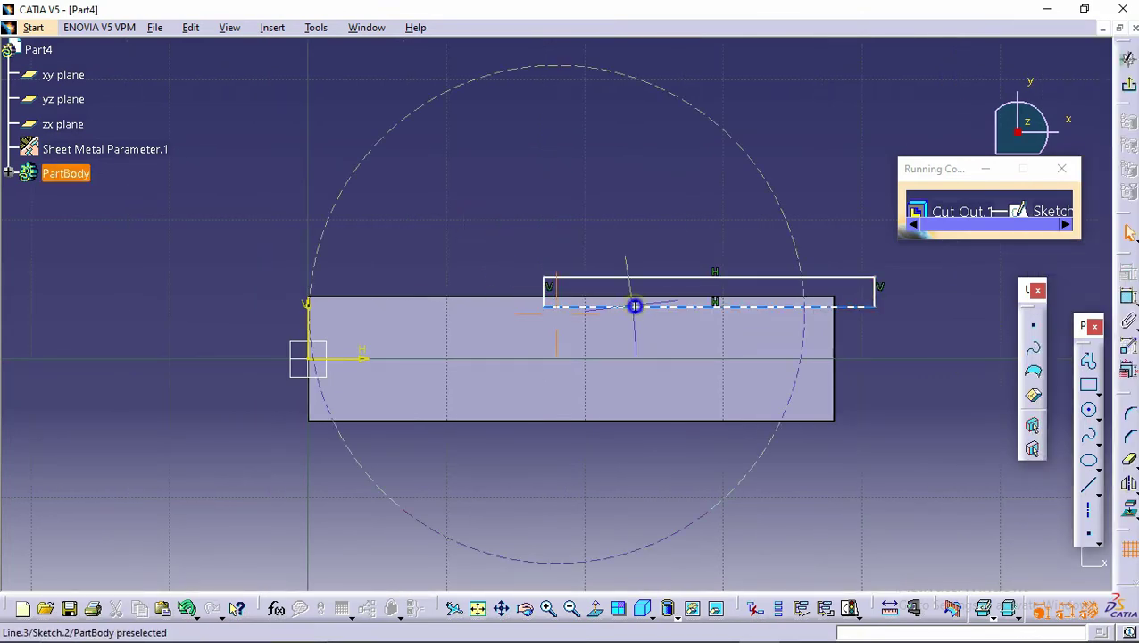
- Dimension the cutout rectangle's long side and set its length to 28 mm
middle_click_drag(635, 306, 633, 221)
left_click(1128, 297)
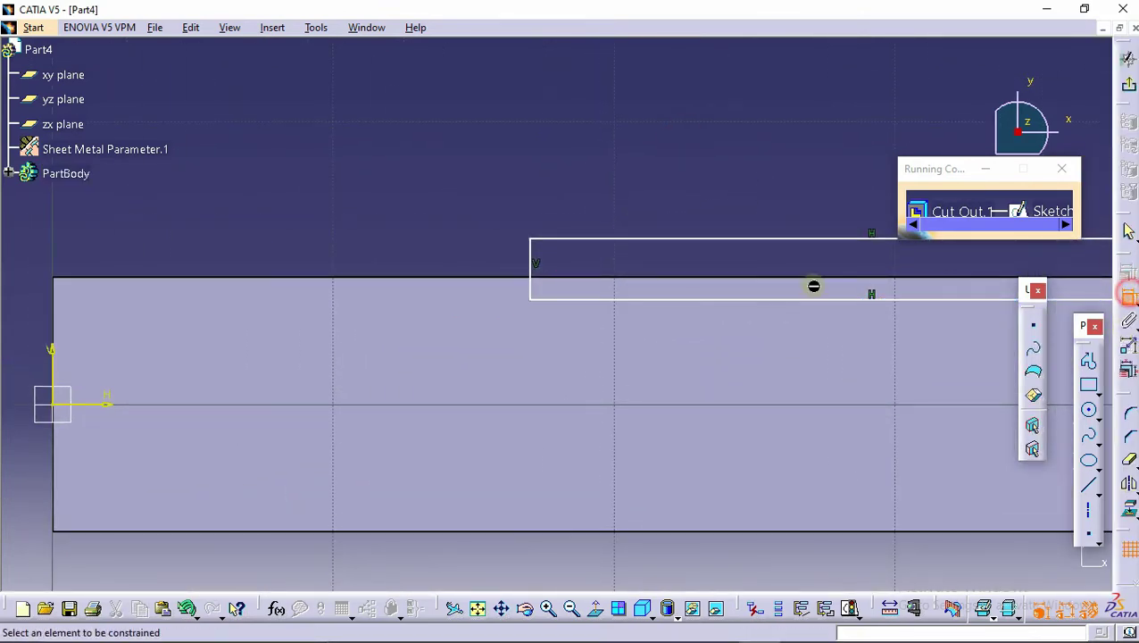
left_click(714, 302)
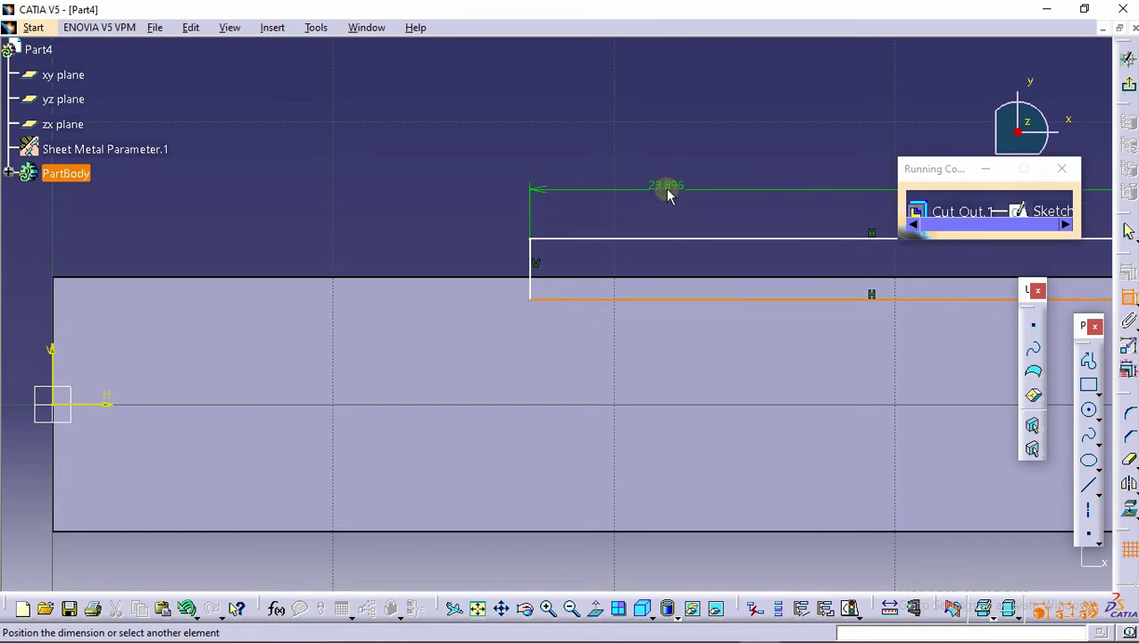
left_click(667, 187)
double_click(667, 185)
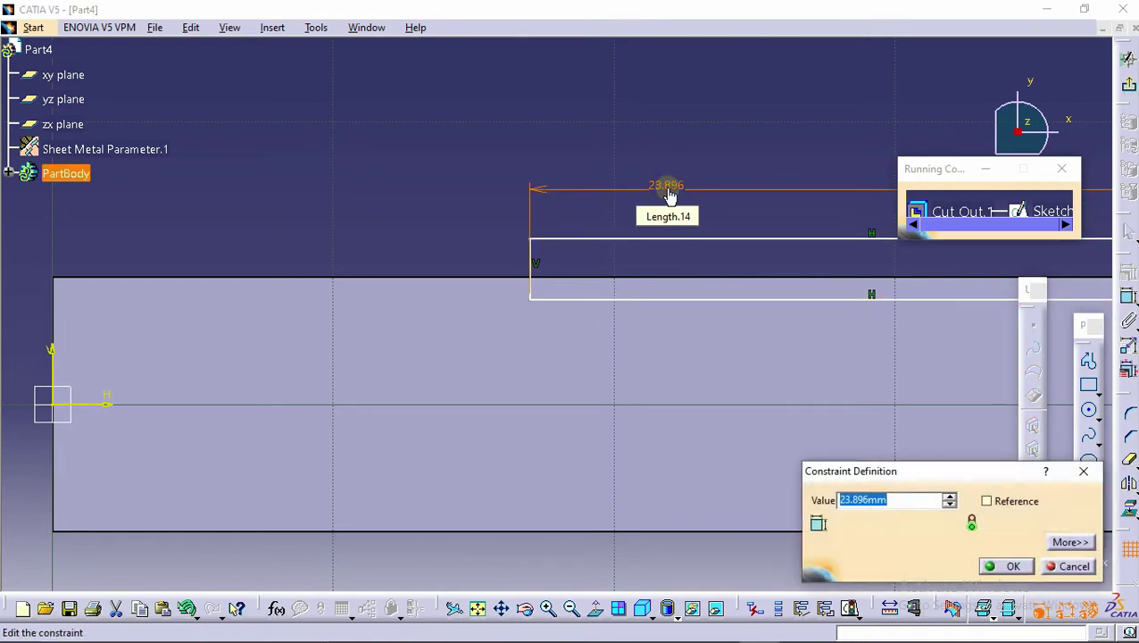
key("Return")
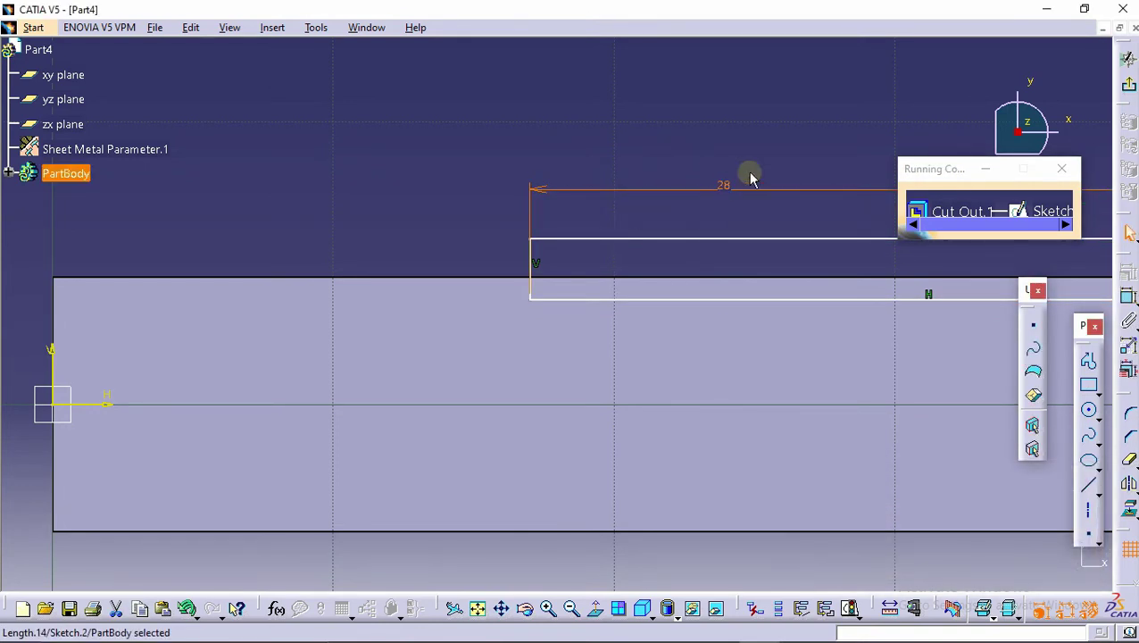
- Constrain the rectangle's overhanging short side to be coincident with the wall's far short edge
mouse_move(655, 229)
middle_mouse_down()
mouse_move(690, 345)
mouse_move(609, 341)
middle_mouse_up()
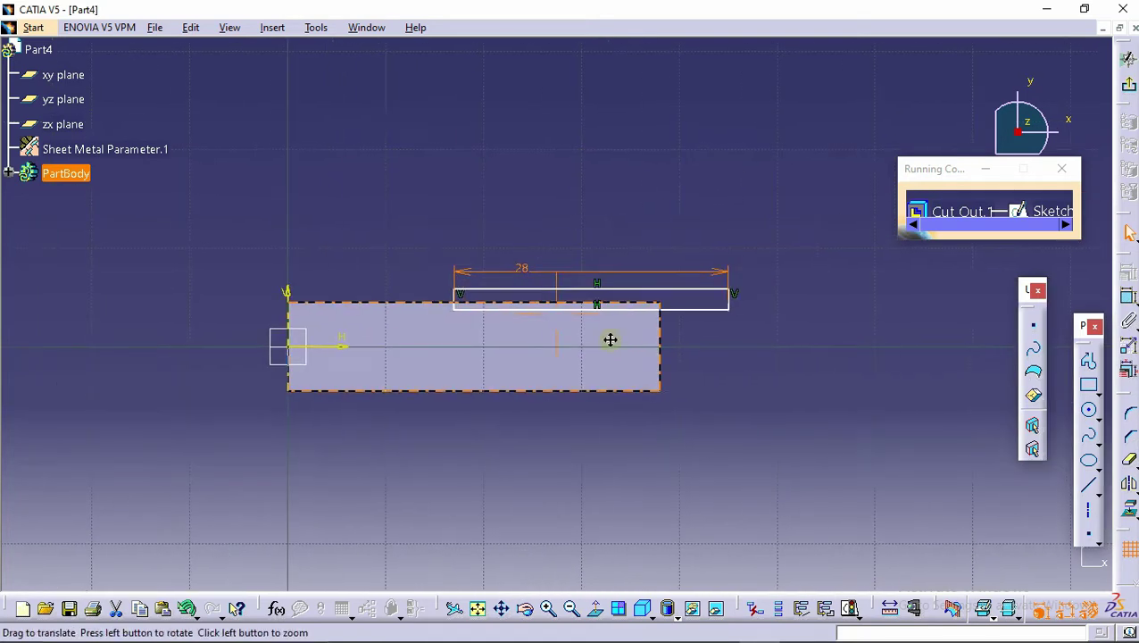
left_click(1128, 297)
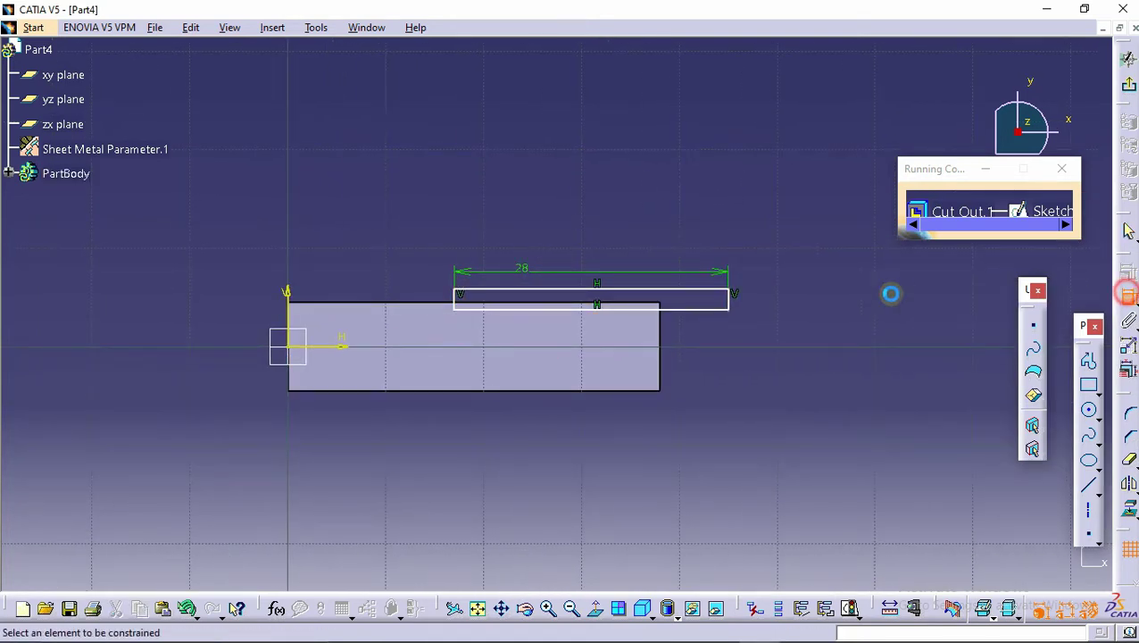
left_click(730, 298)
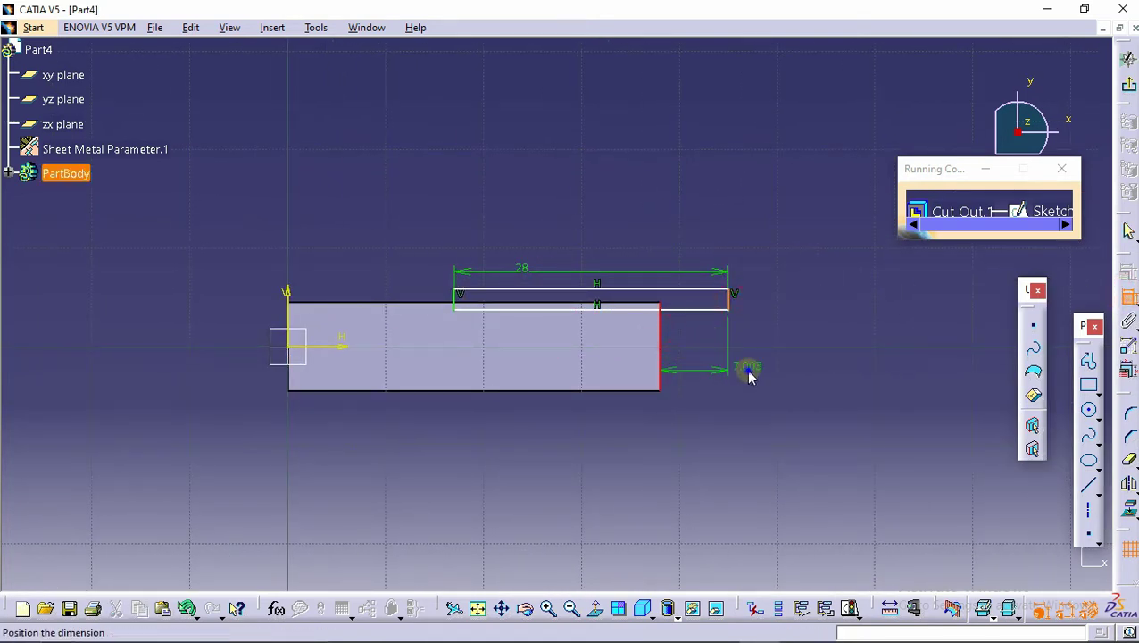
right_click(750, 372)
left_click(826, 506)
- Set the offset between the rectangle's lower long side and the wall's upper long edge to 0.5 mm
mouse_move(613, 420)
middle_mouse_down("ctrl")
mouse_move(440, 339)
mouse_move(558, 352)
middle_mouse_up("ctrl")
left_click(1129, 299)
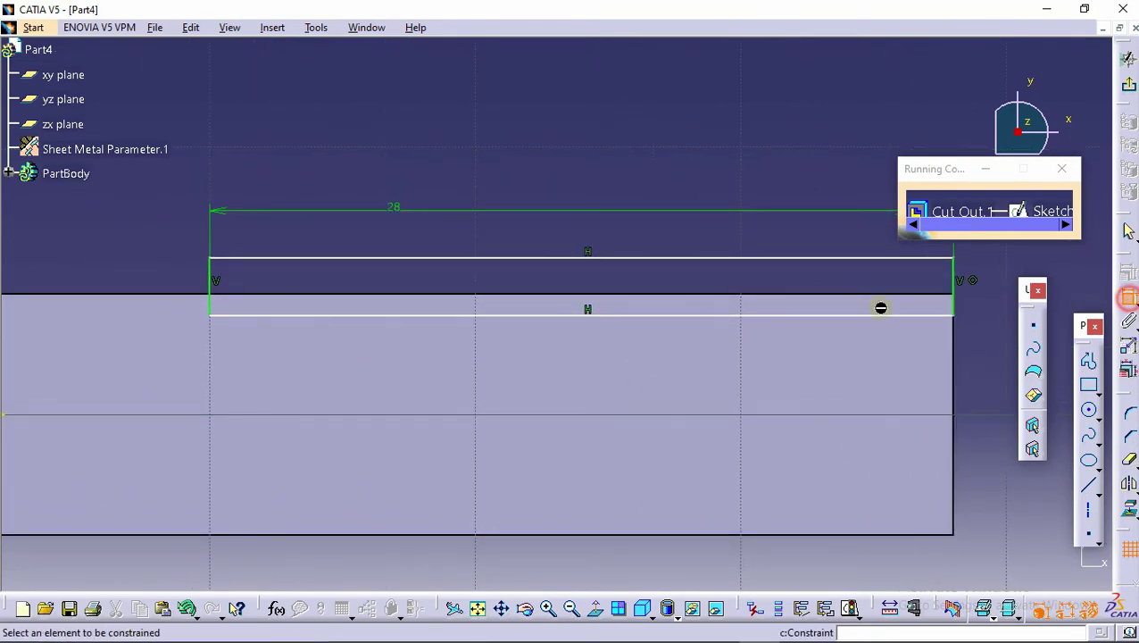
left_click(852, 313)
left_click(875, 293)
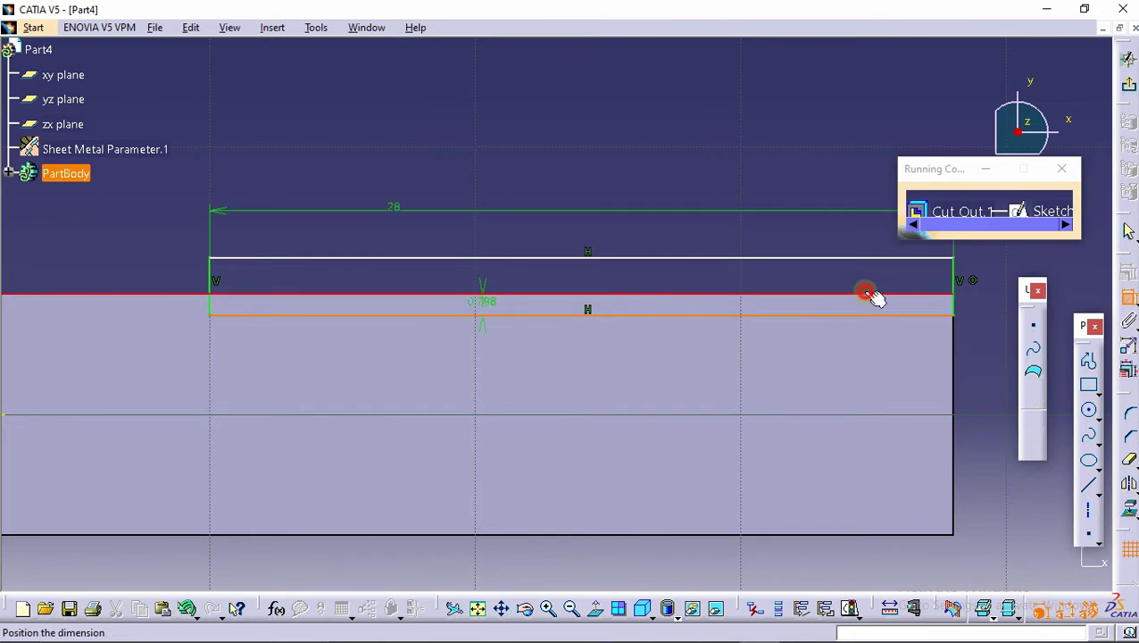
left_click(846, 291)
double_click(848, 284)
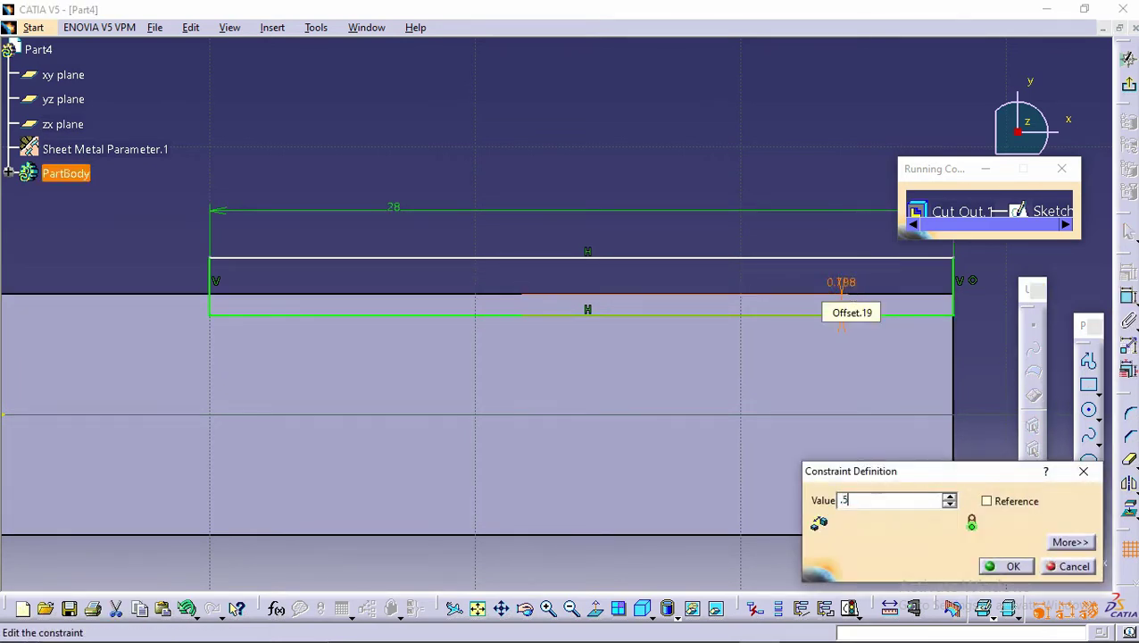
type(".5")
key("Return")
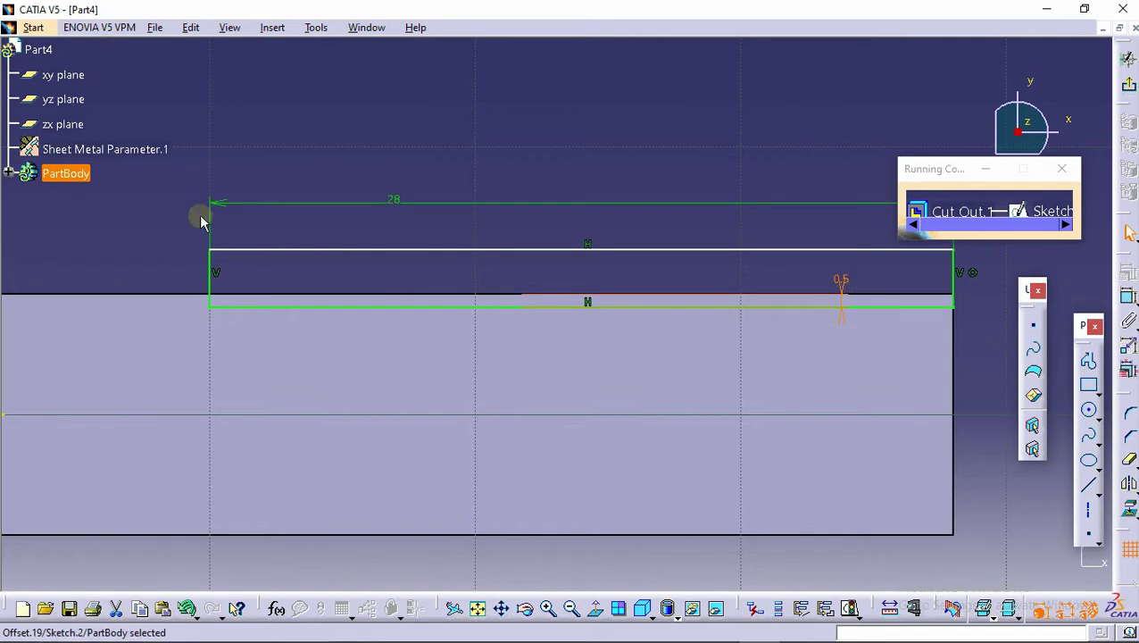
- Mirror the whole rectangle about the horizontal sketch axis onto the wall's opposite long edge
mouse_move(198, 183)
left_mouse_down()
mouse_move(394, 267)
mouse_move(998, 348)
left_mouse_up()
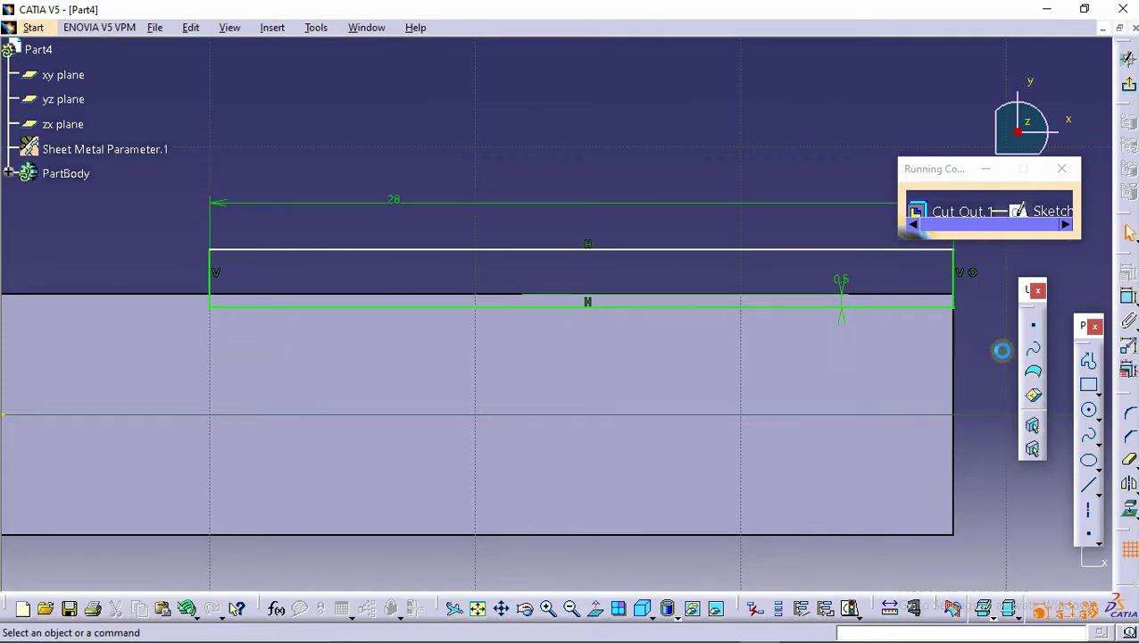
left_click(1129, 484)
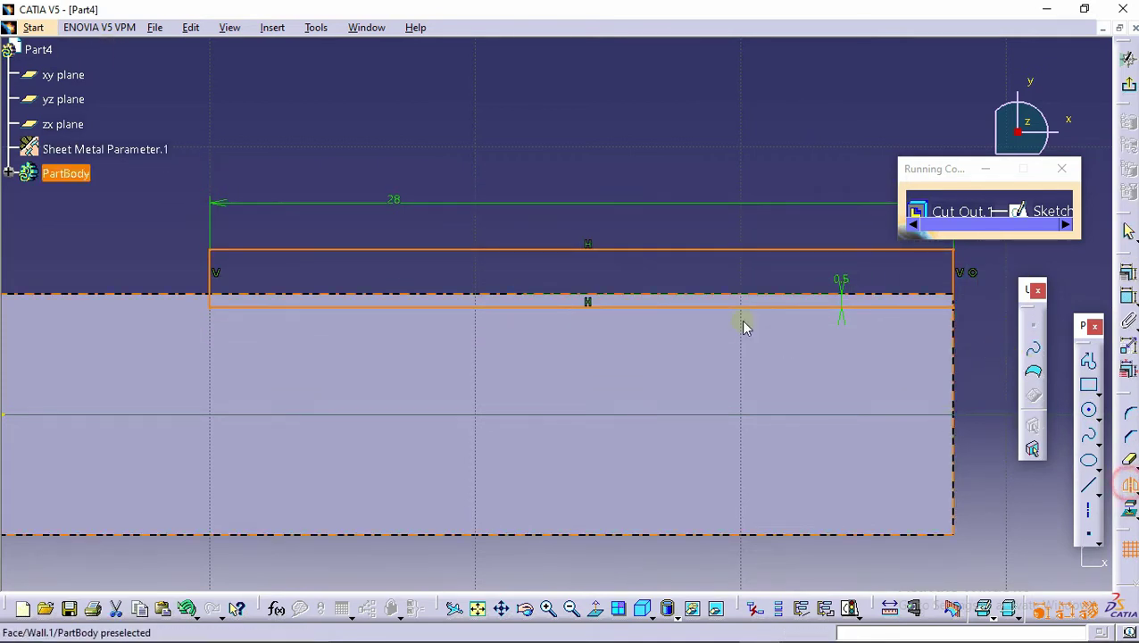
middle_click_drag(670, 278, 682, 326)
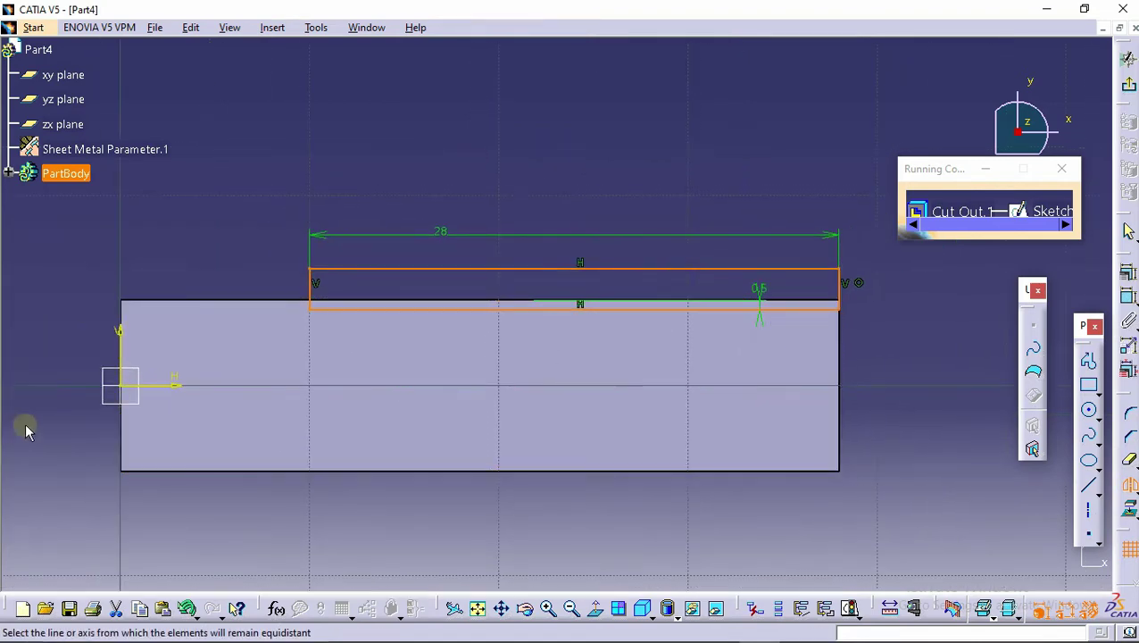
left_click(173, 385)
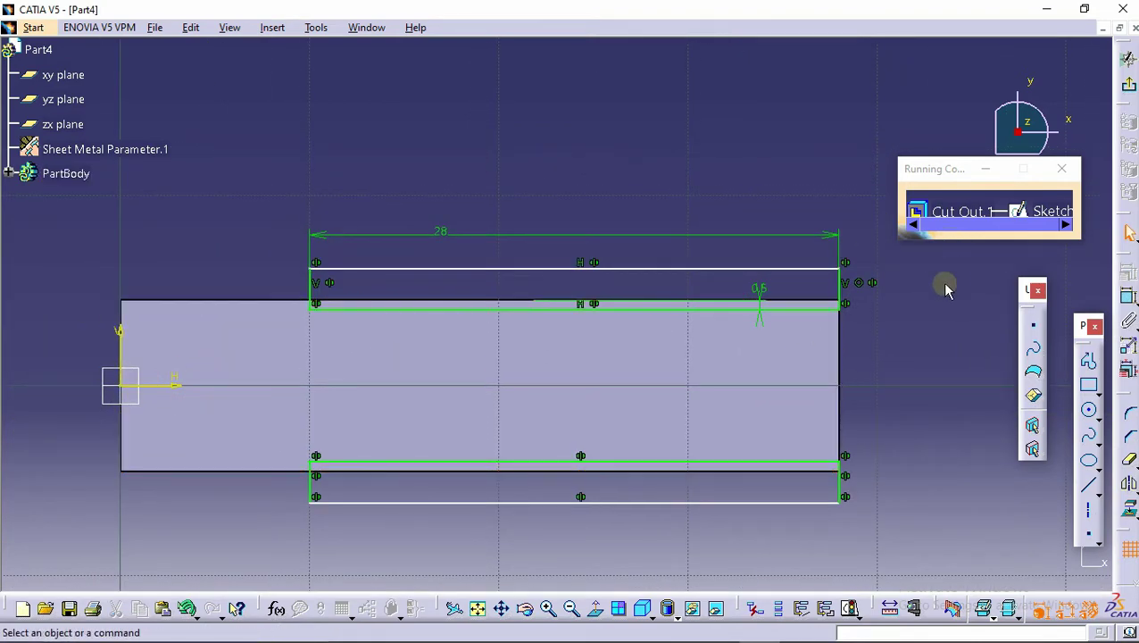
- Finish the sketch and create the sheetmetal standard cutout up to next along both long edges
left_click(1128, 84)
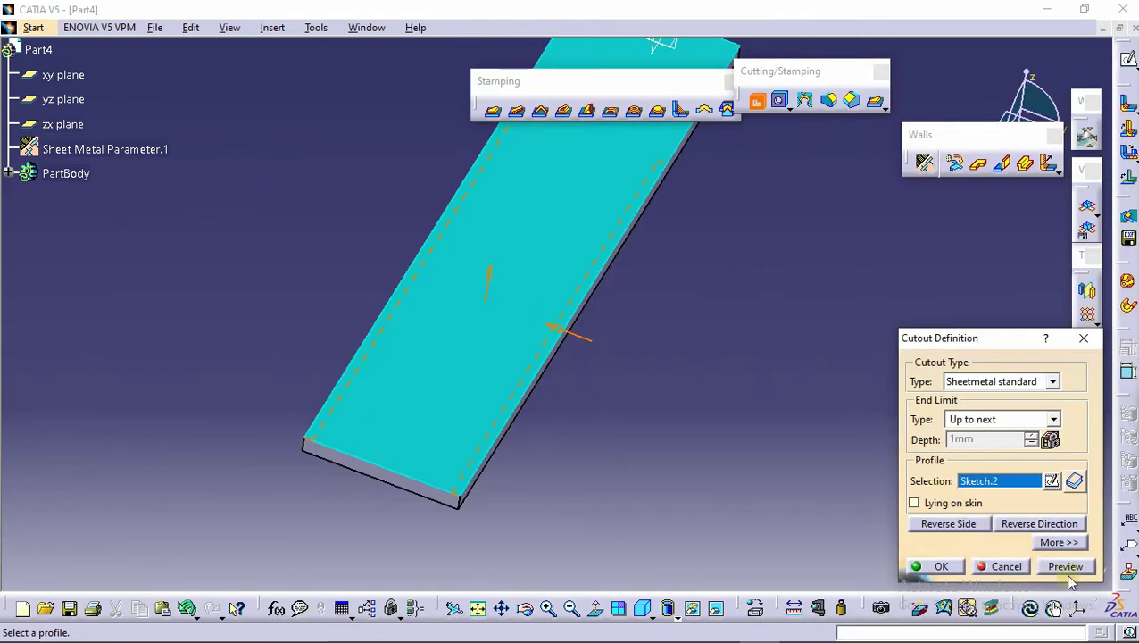
left_click(1066, 567)
left_click(935, 567)
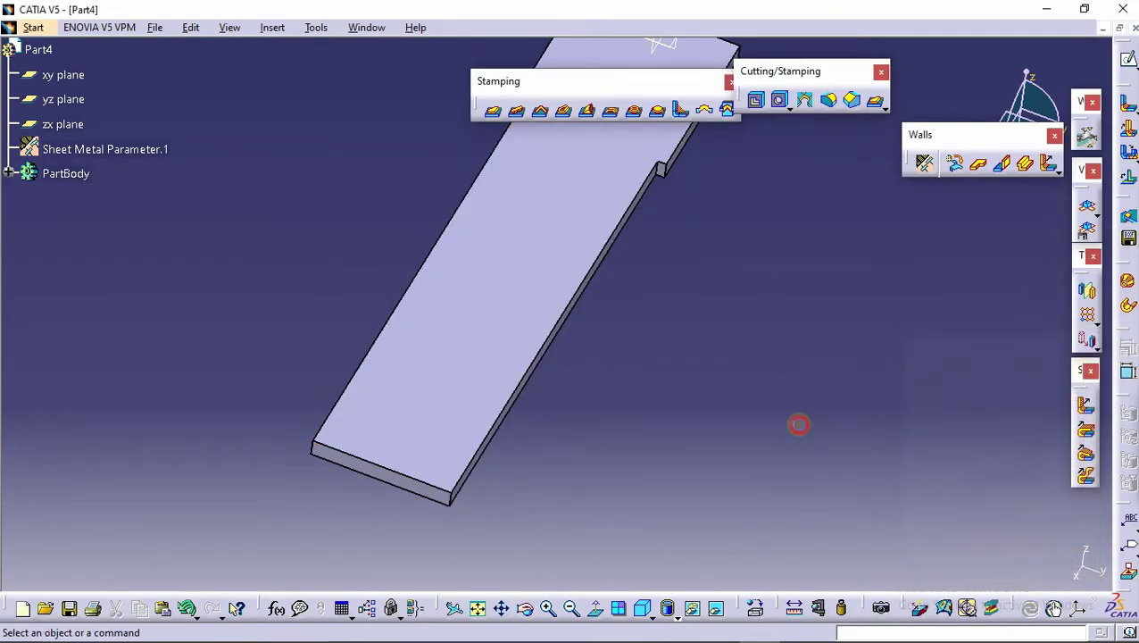
- Start a Flange and set its type to Relimited
middle_click_drag(795, 427, 809, 201)
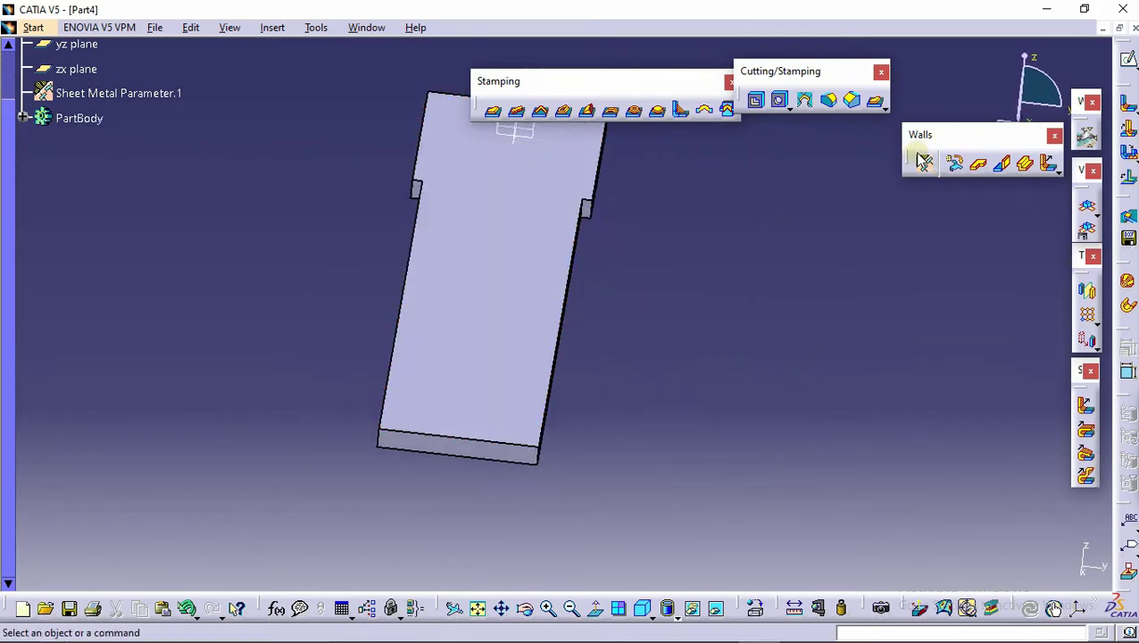
left_click(1046, 164)
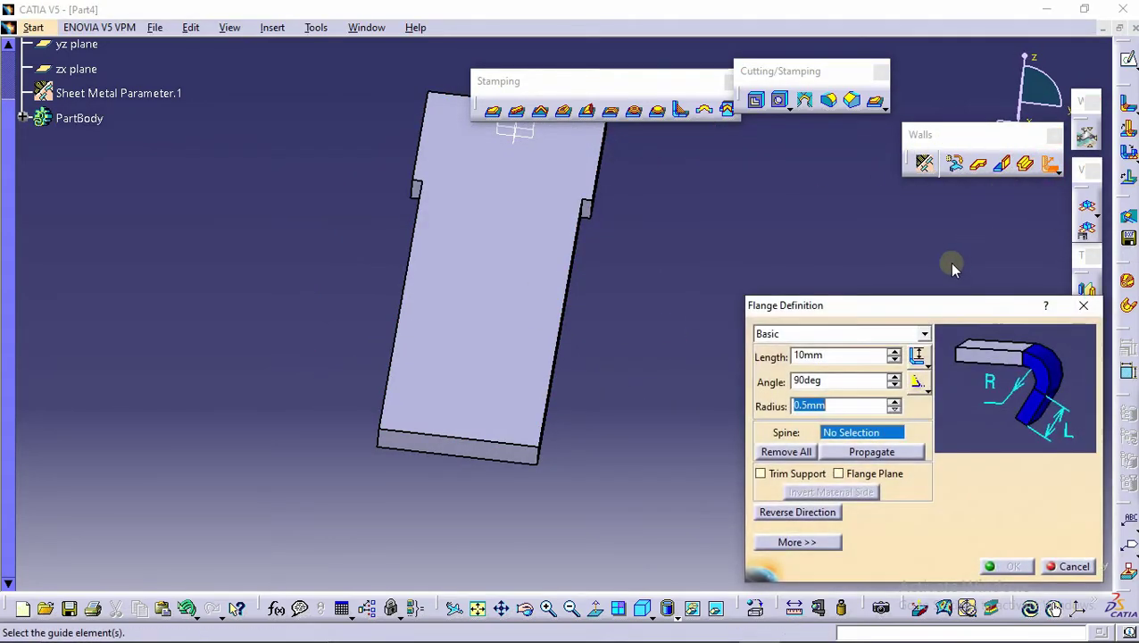
left_click(920, 333)
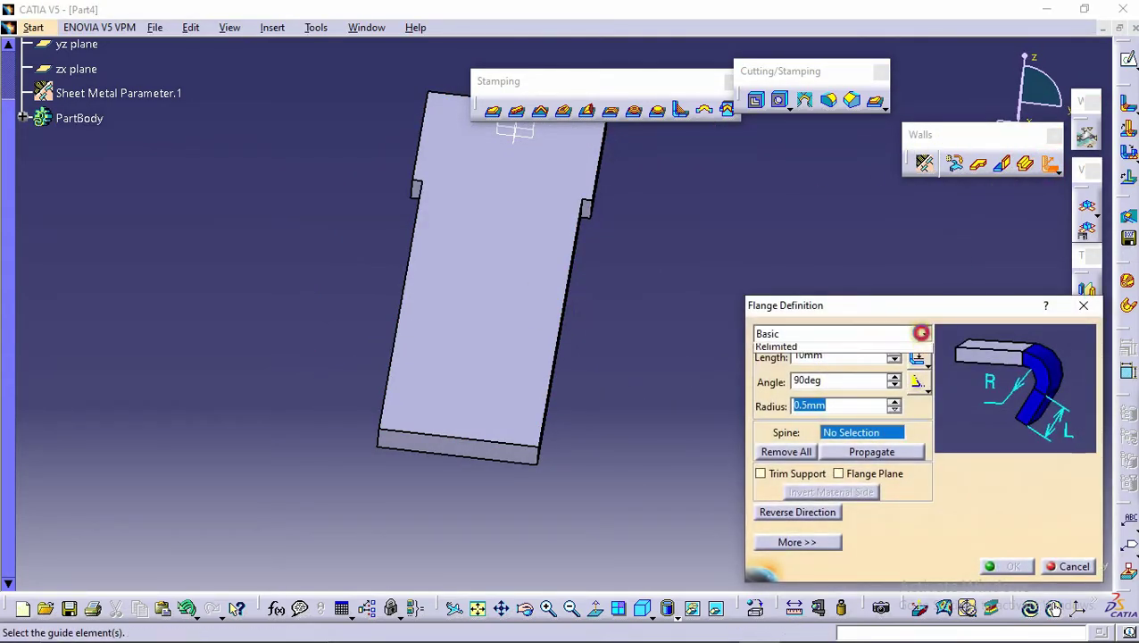
left_click(811, 364)
- Create a plane offset 2 mm from the small notch face of the cutout as the flange's Limit 1
middle_click_drag(651, 366, 516, 320)
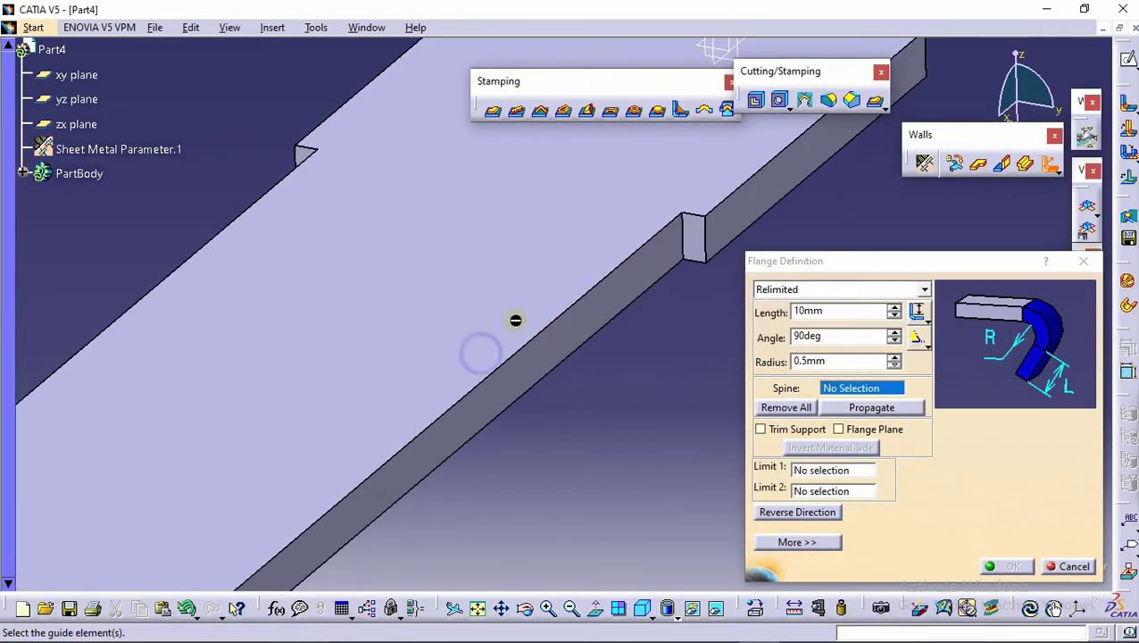
left_click(844, 469)
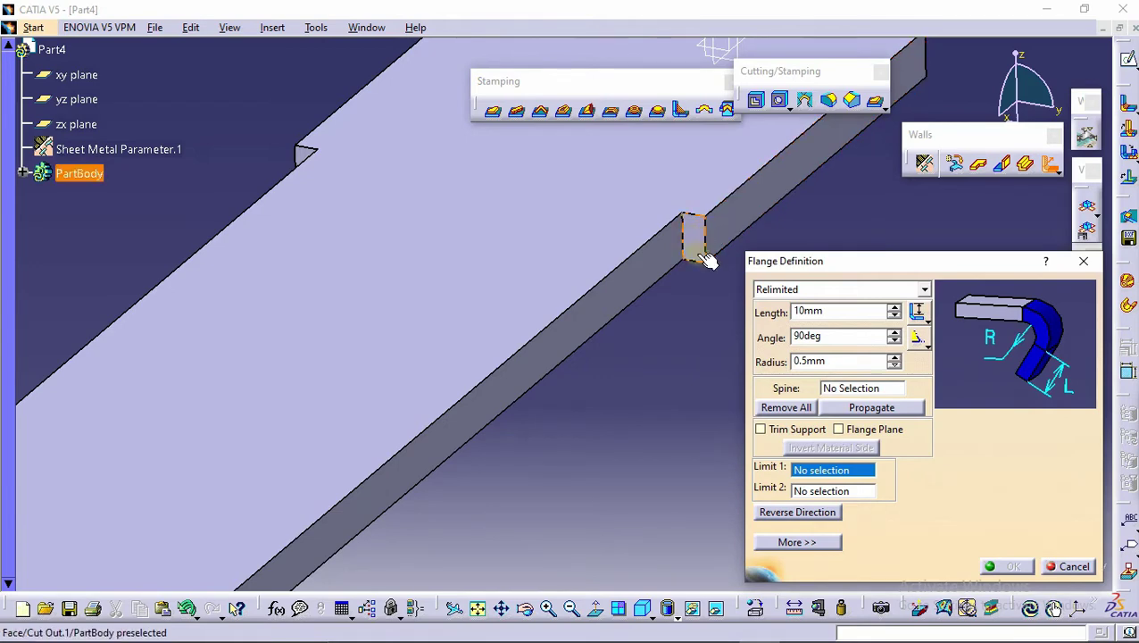
right_click(844, 471)
left_click(883, 499)
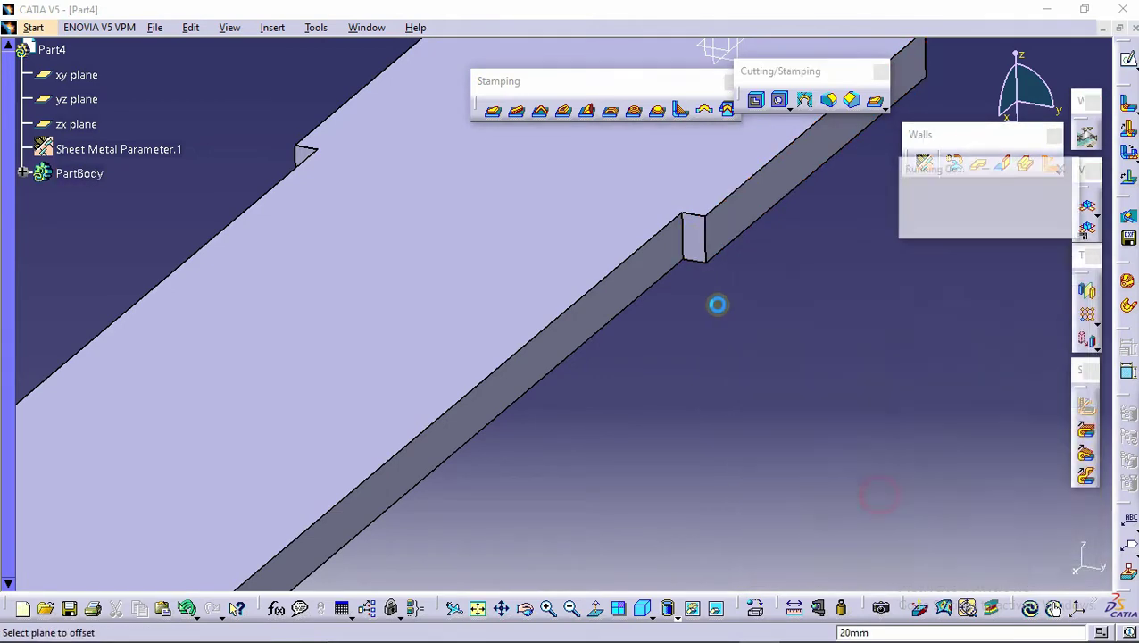
left_click(689, 251)
middle_click_drag(674, 282, 698, 356, "ctrl")
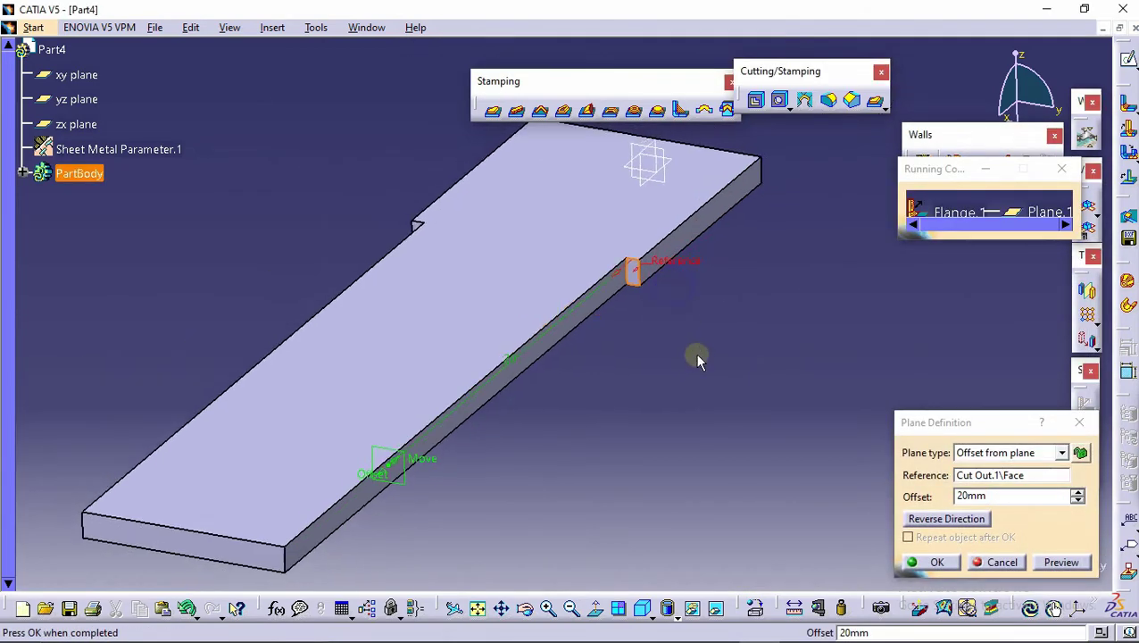
left_click(921, 501)
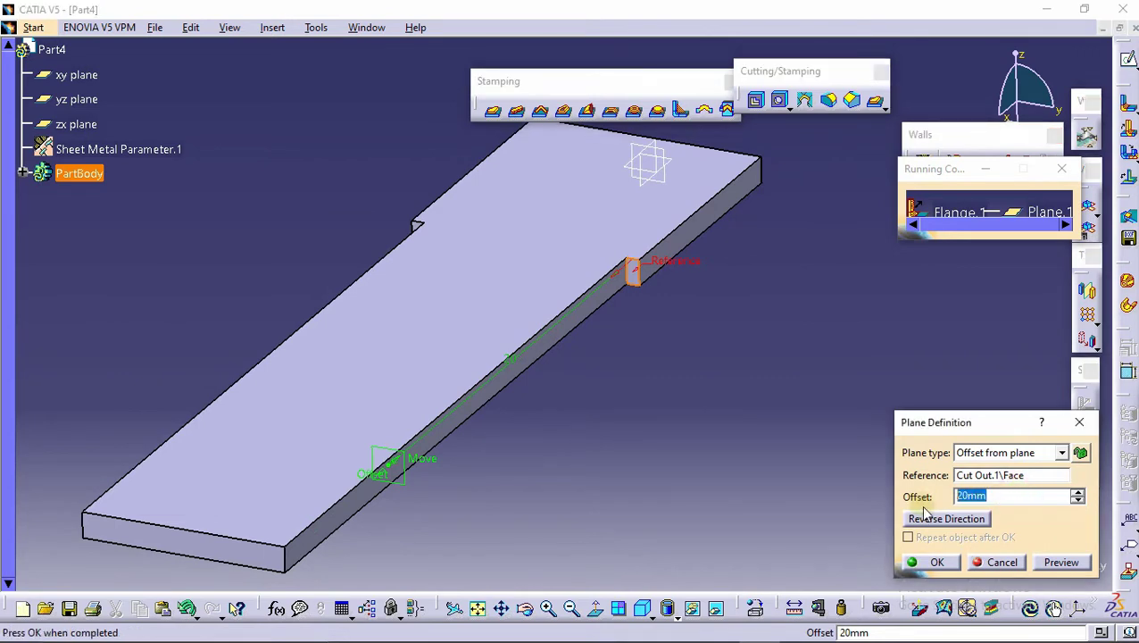
left_click(1054, 570)
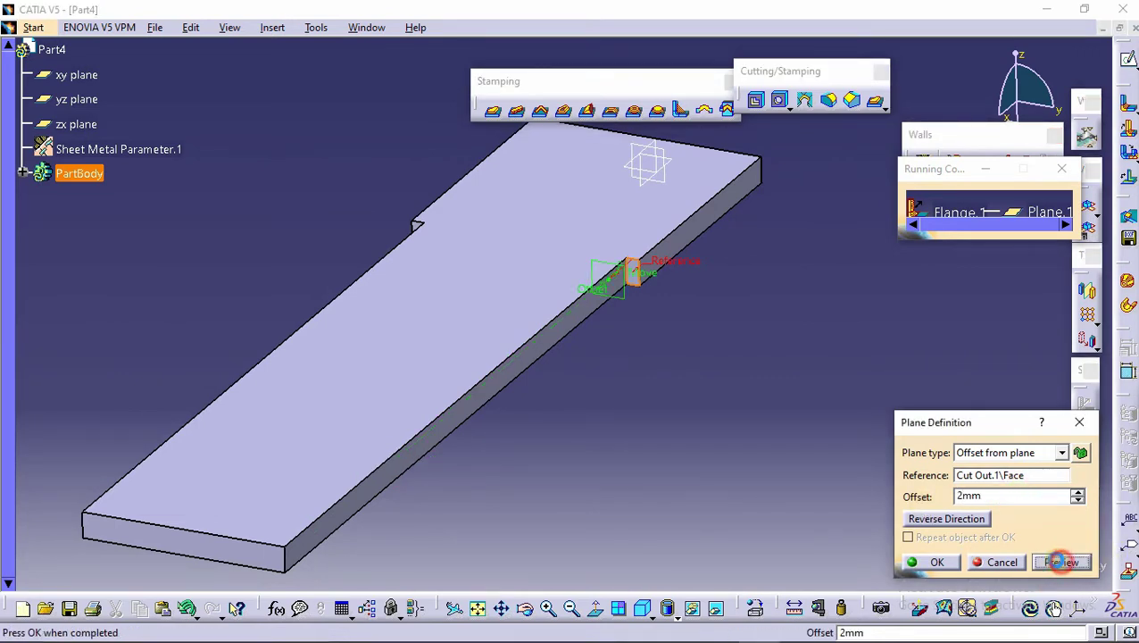
left_click(934, 561)
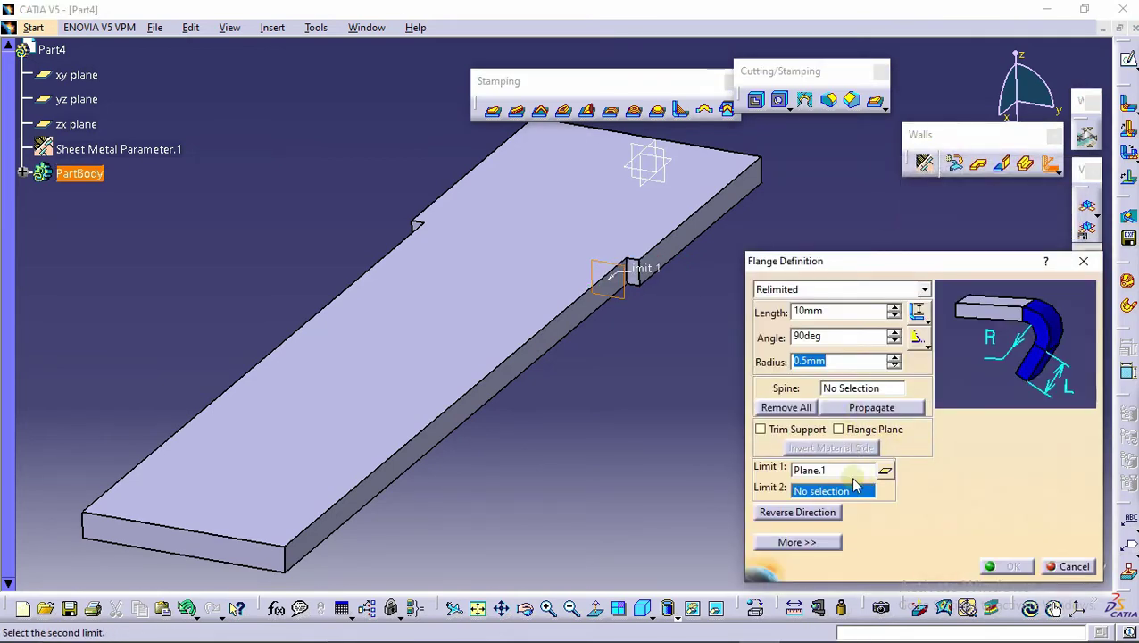
- Create a plane offset 0 mm from the end face of the narrowed part as the flange's Limit 2
right_click(855, 500)
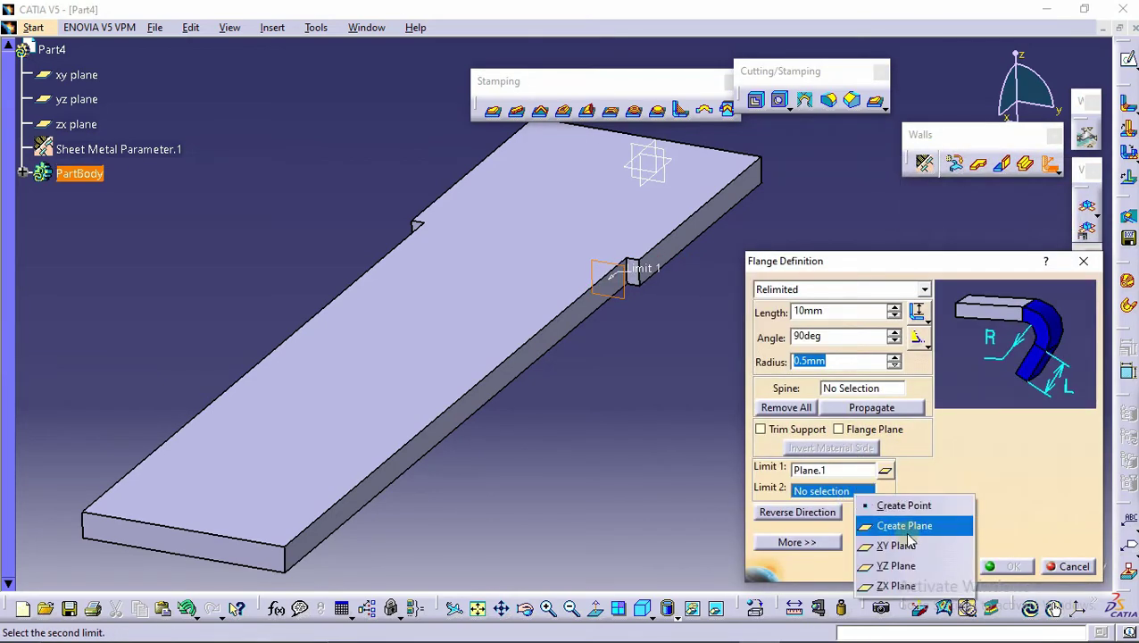
left_click(905, 529)
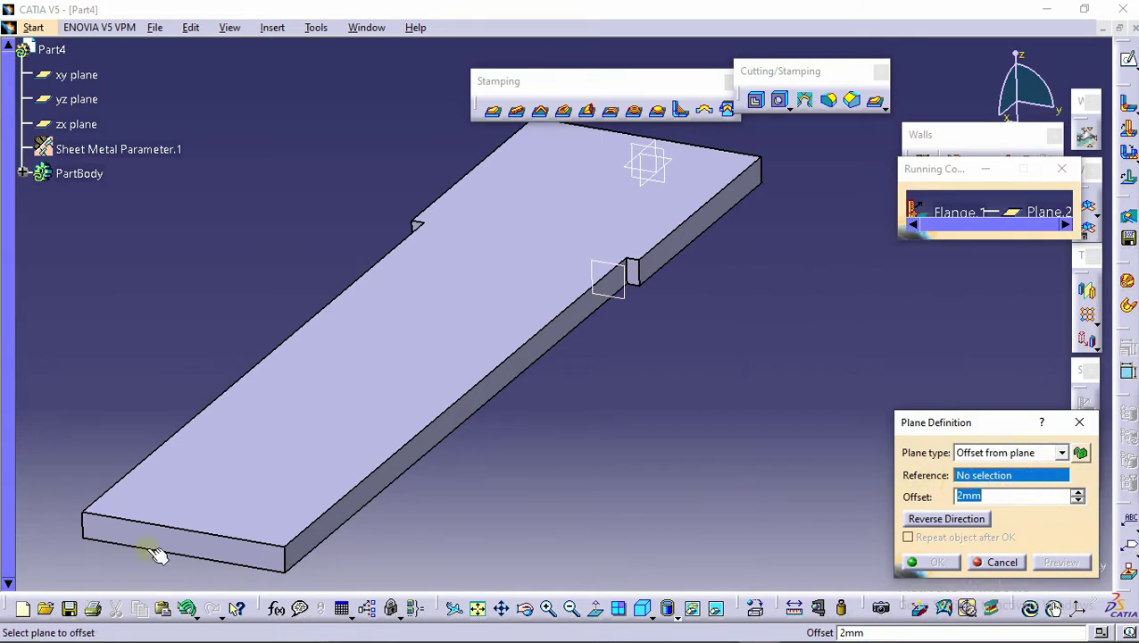
left_click(194, 540)
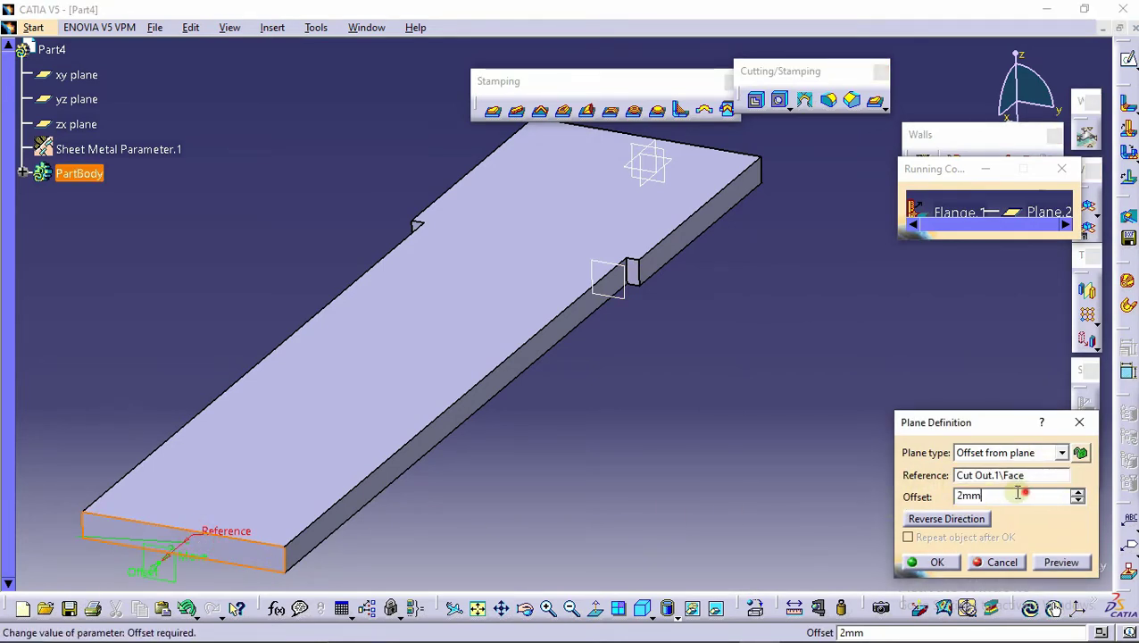
type("0")
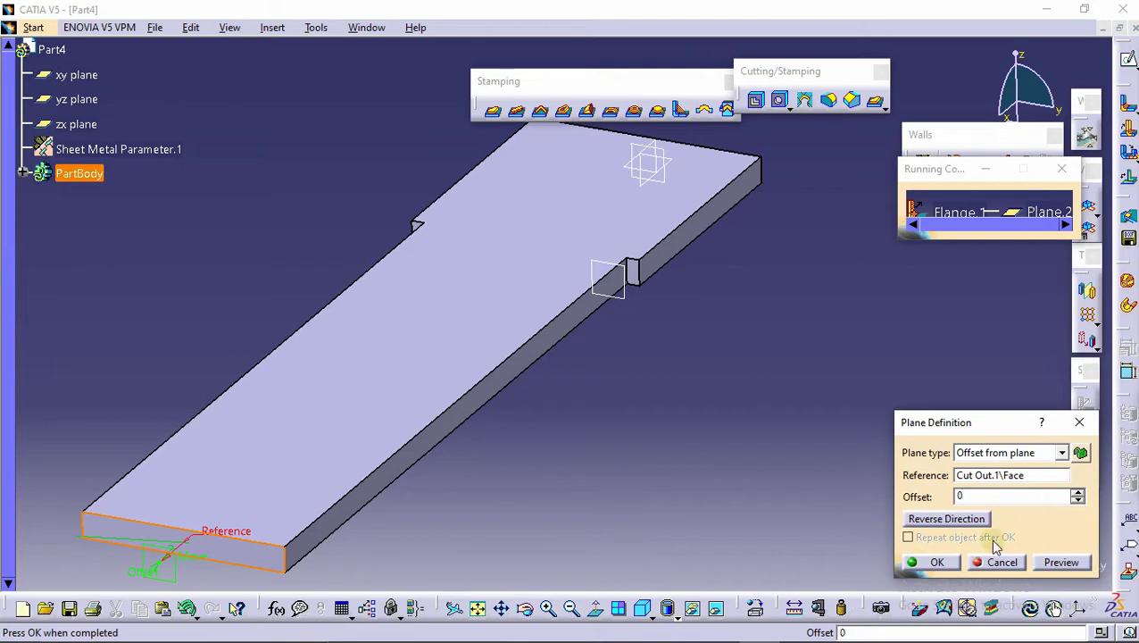
left_click(1061, 563)
left_click(949, 561)
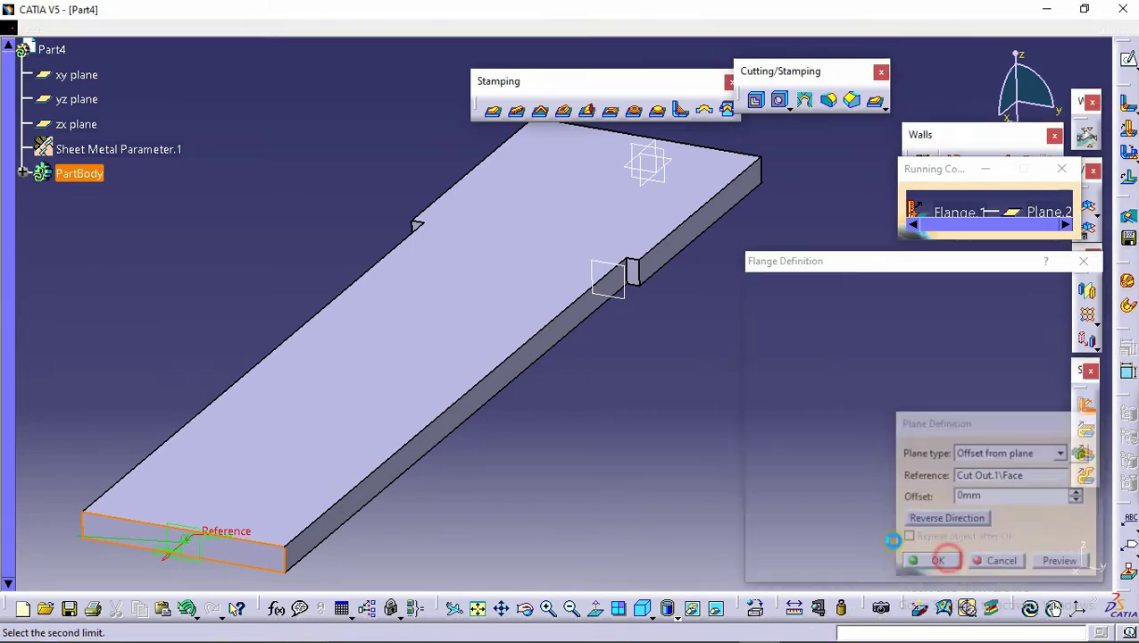
- Select the lower long edge of the cut-back side between both limit planes as the flange's spine
middle_click_drag(502, 386, 548, 407)
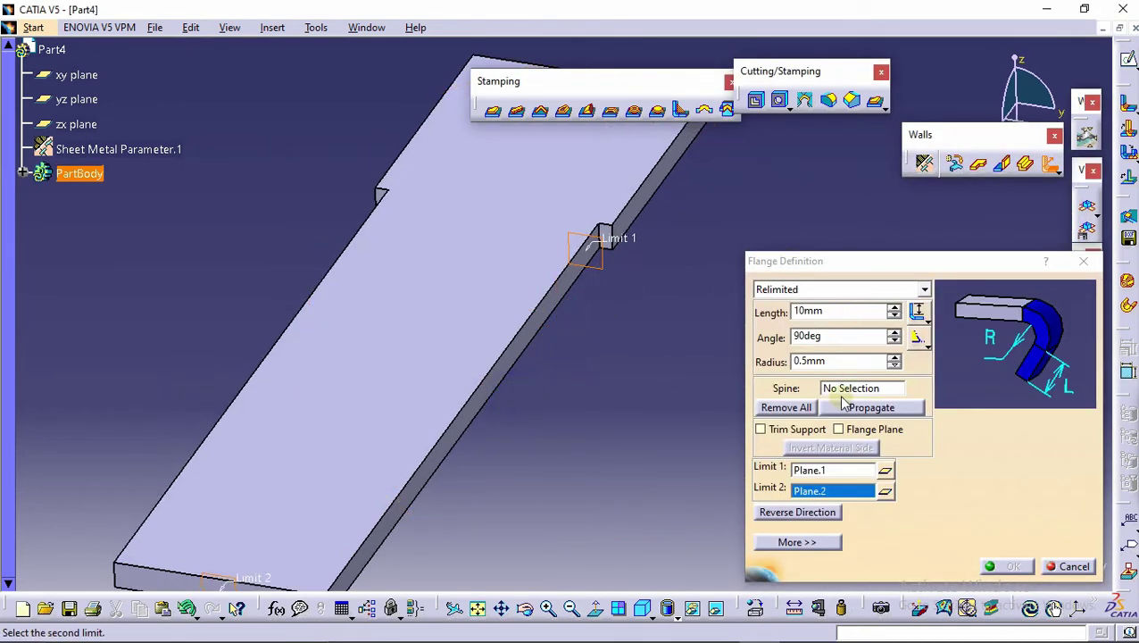
left_click(830, 361)
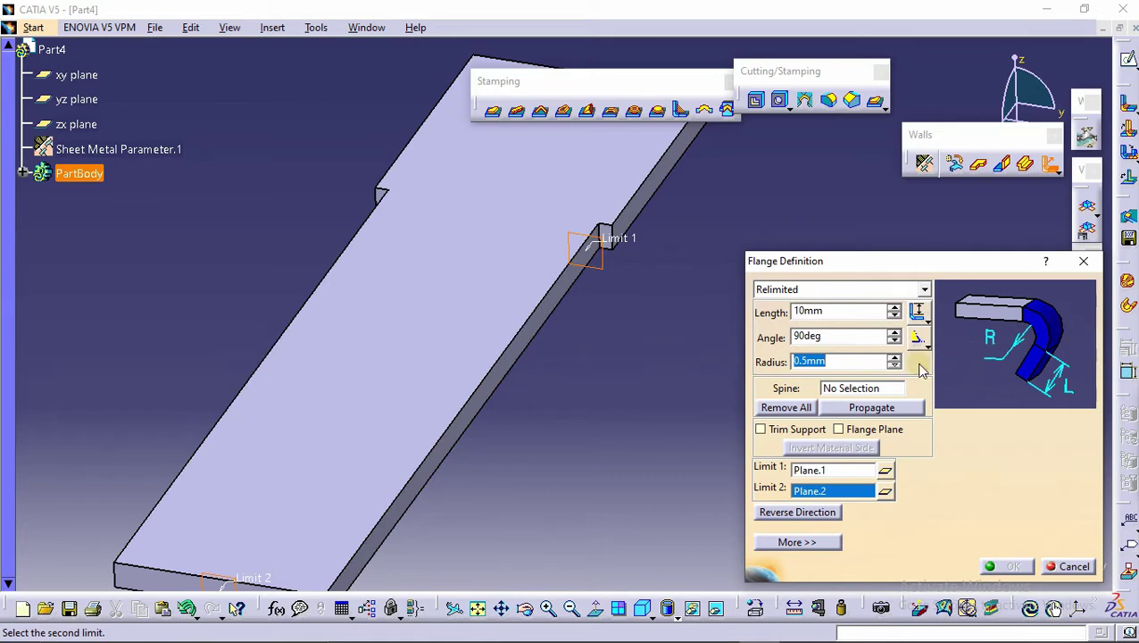
left_click(861, 387)
left_click(517, 407)
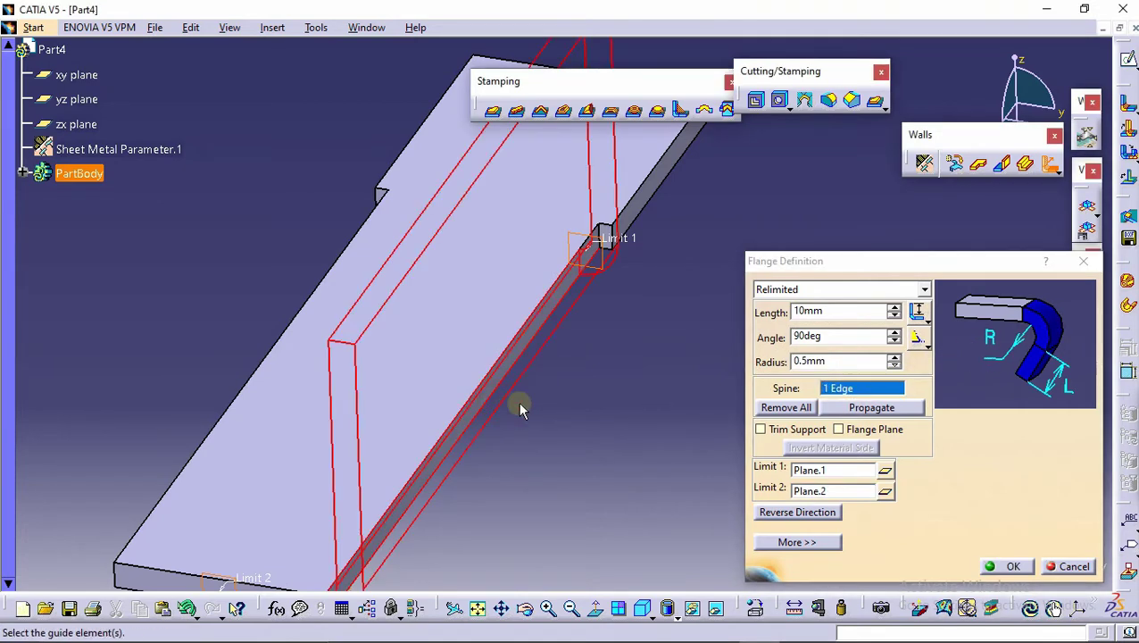
- Change the flange's length type to overall outer height, set the length to 4 mm, and create the flange
scroll(520, 403, "up", 1)
middle_click_drag(520, 403, 598, 329)
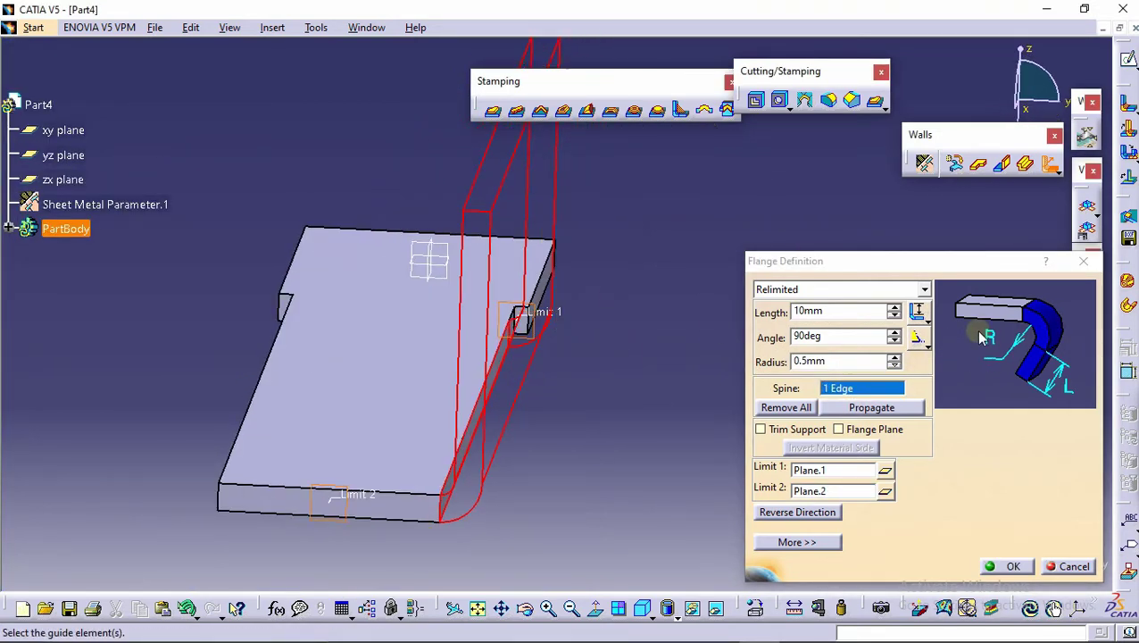
left_click(919, 311)
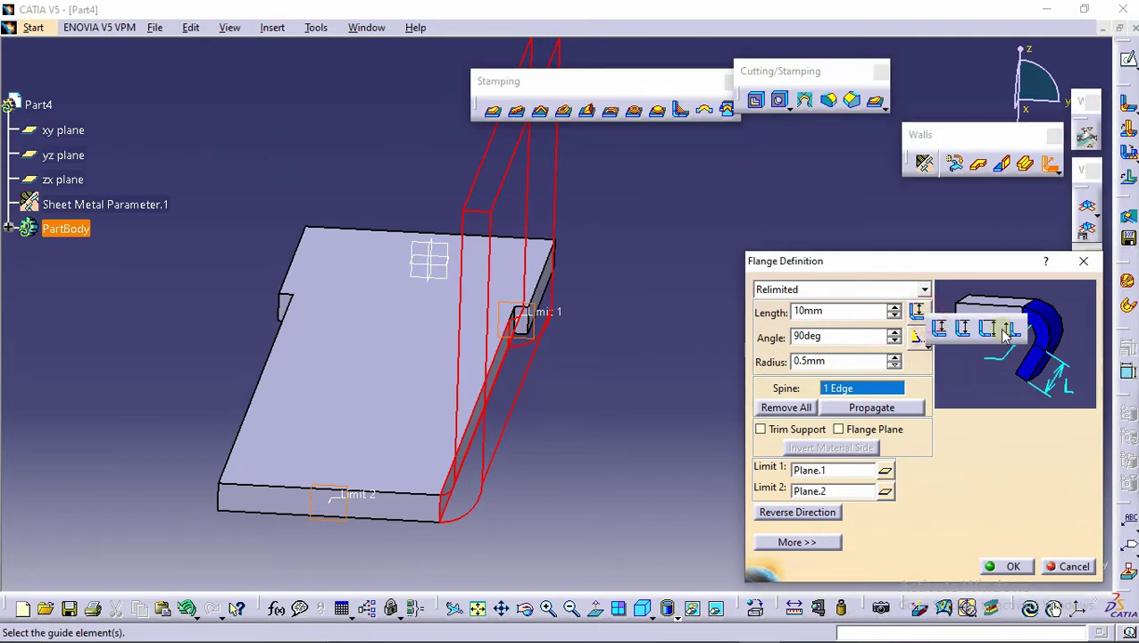
left_click(989, 327)
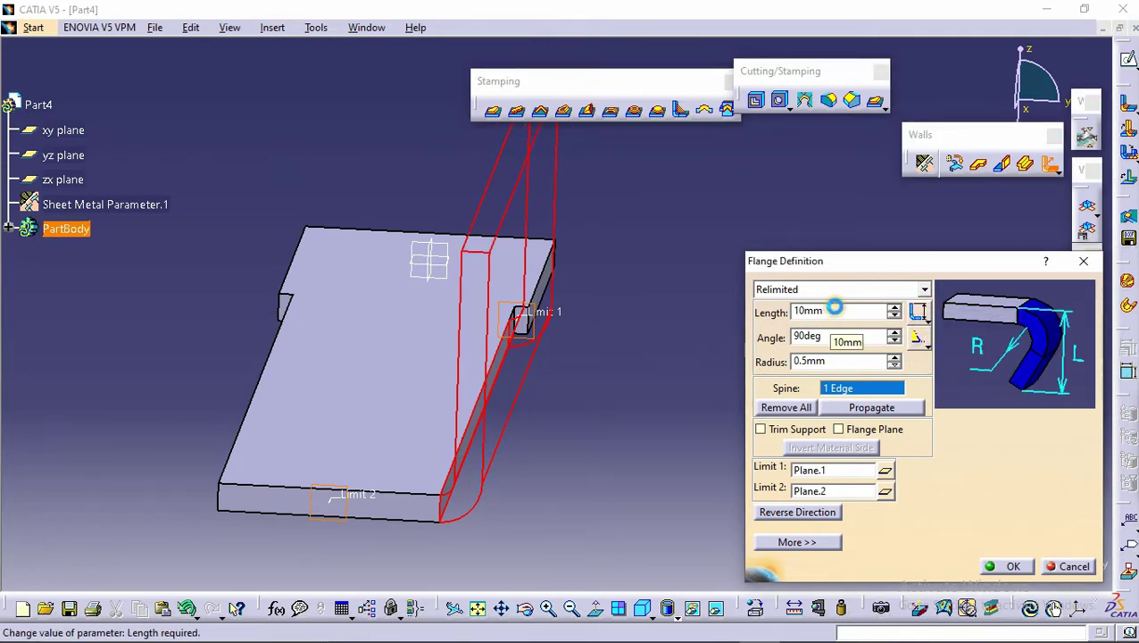
double_click(836, 308)
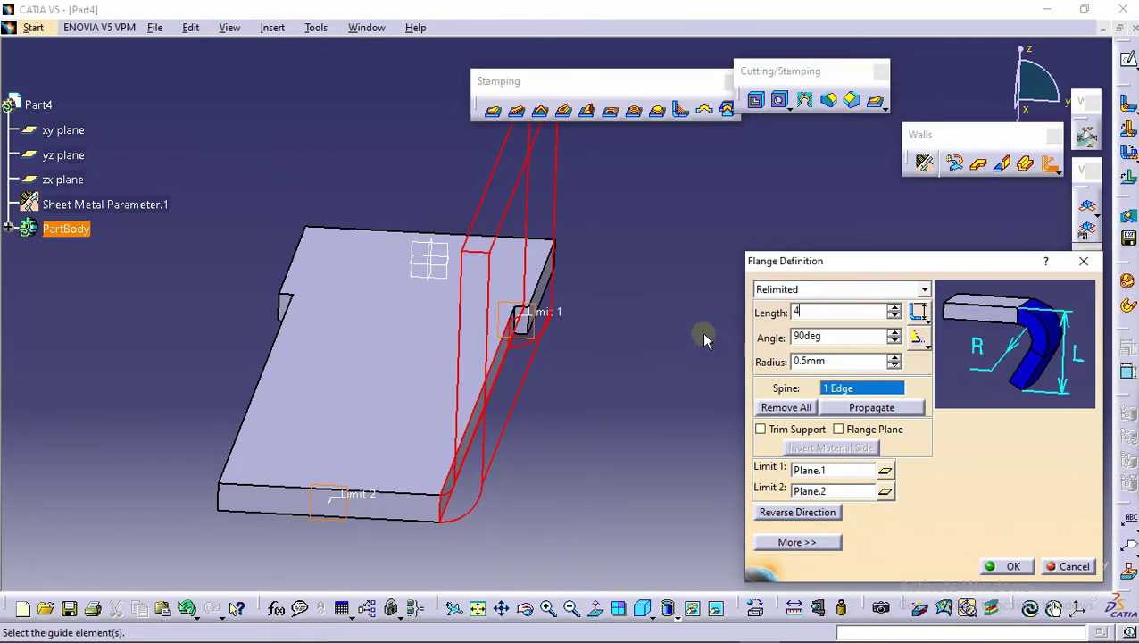
type("4")
key("Return")
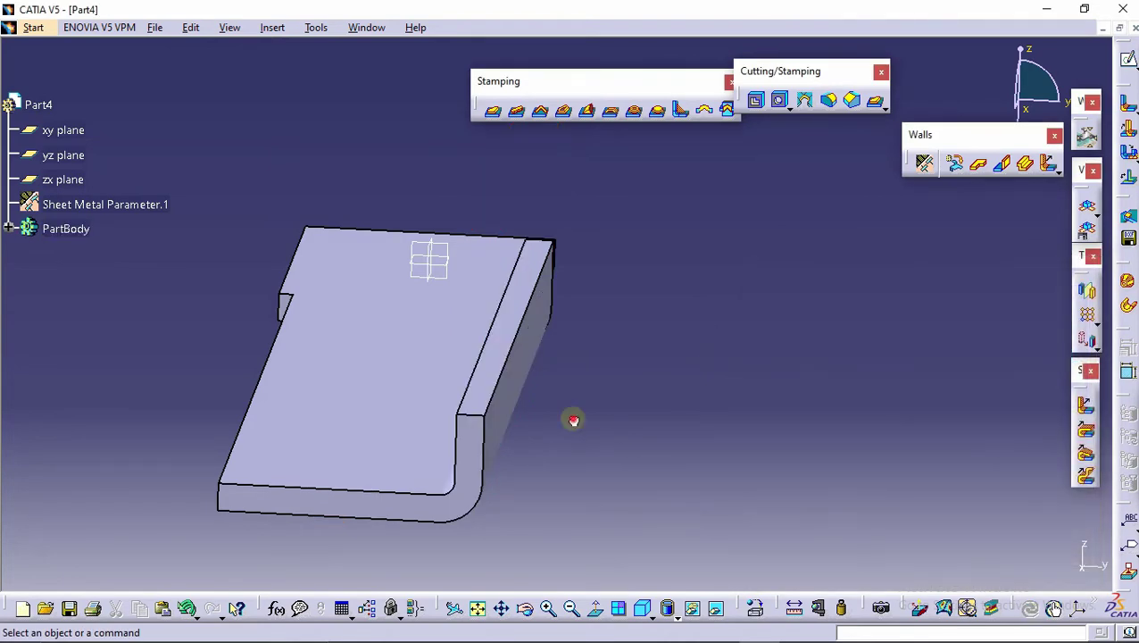
- Start a second Relimited Flange and select the lower long edge of the opposite cut-back side as its spine
middle_click_drag(425, 407, 686, 473)
middle_click_drag(521, 359, 598, 375)
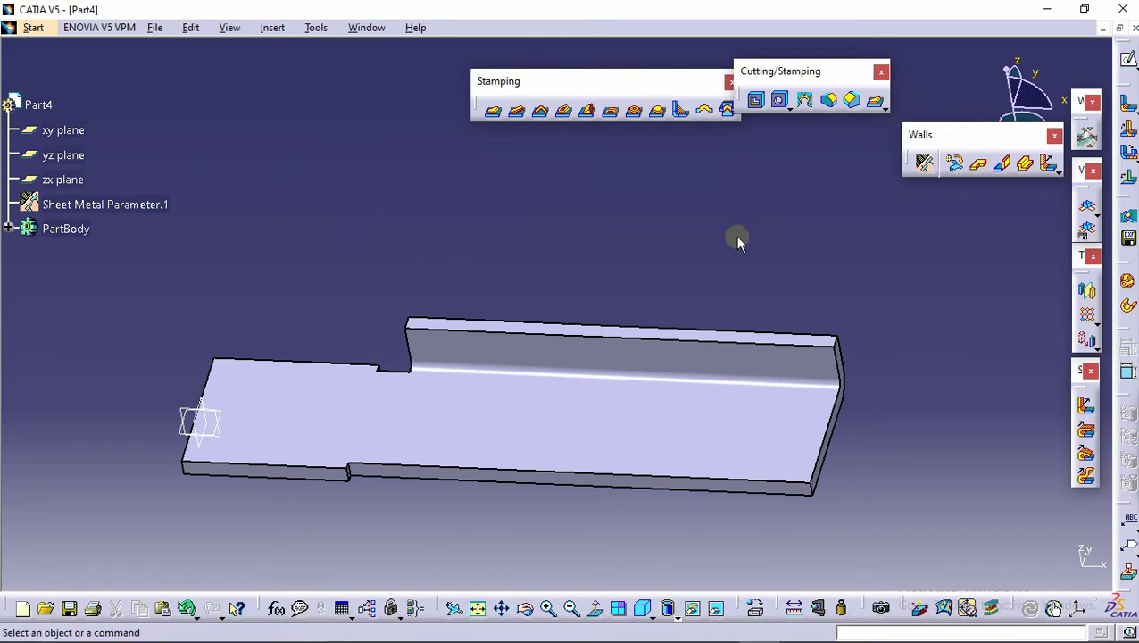
left_click(1048, 163)
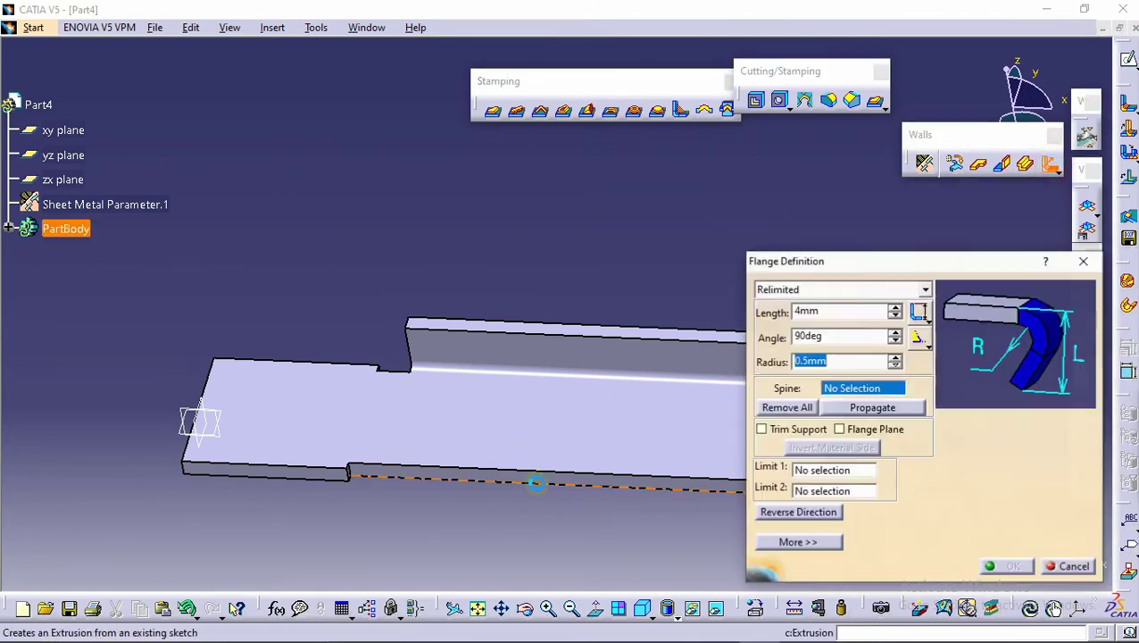
left_click(546, 489)
- Create a plane offset 2 mm from the small notch face on this side as the second flange's Limit 1
middle_click_drag(516, 480, 448, 401)
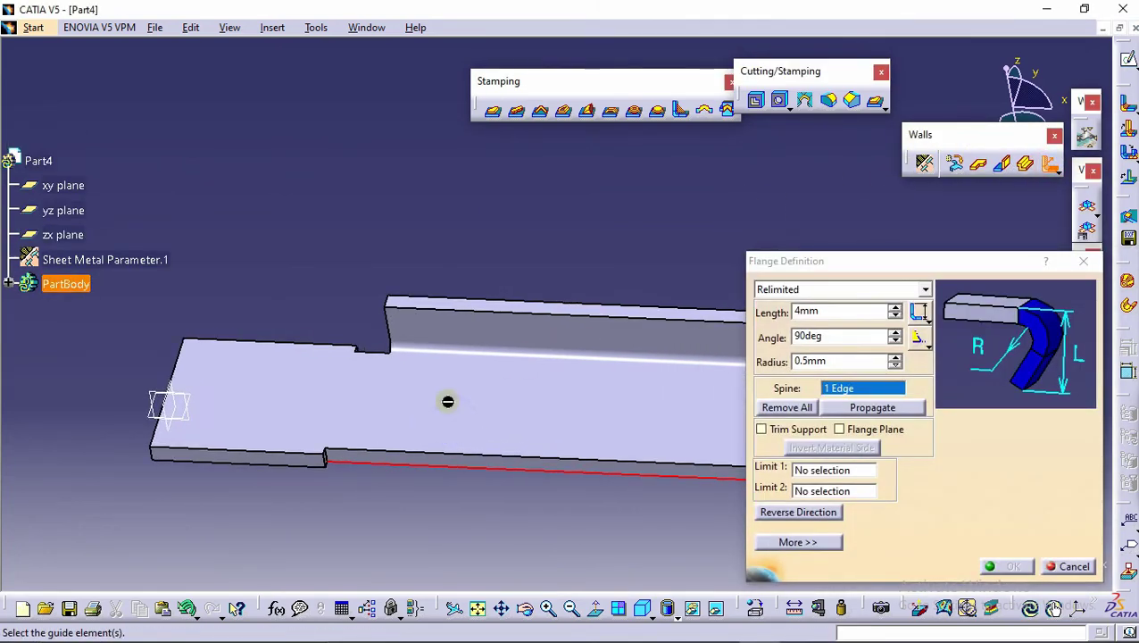
left_click(819, 470)
right_click(819, 471)
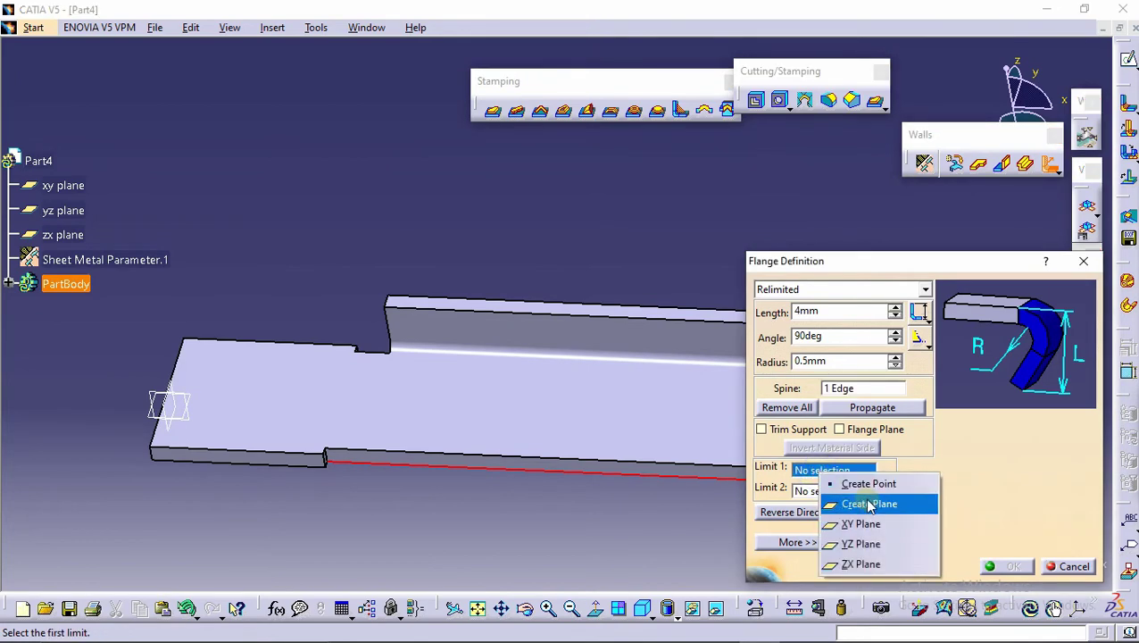
left_click(823, 502)
middle_click_drag(490, 485, 321, 119)
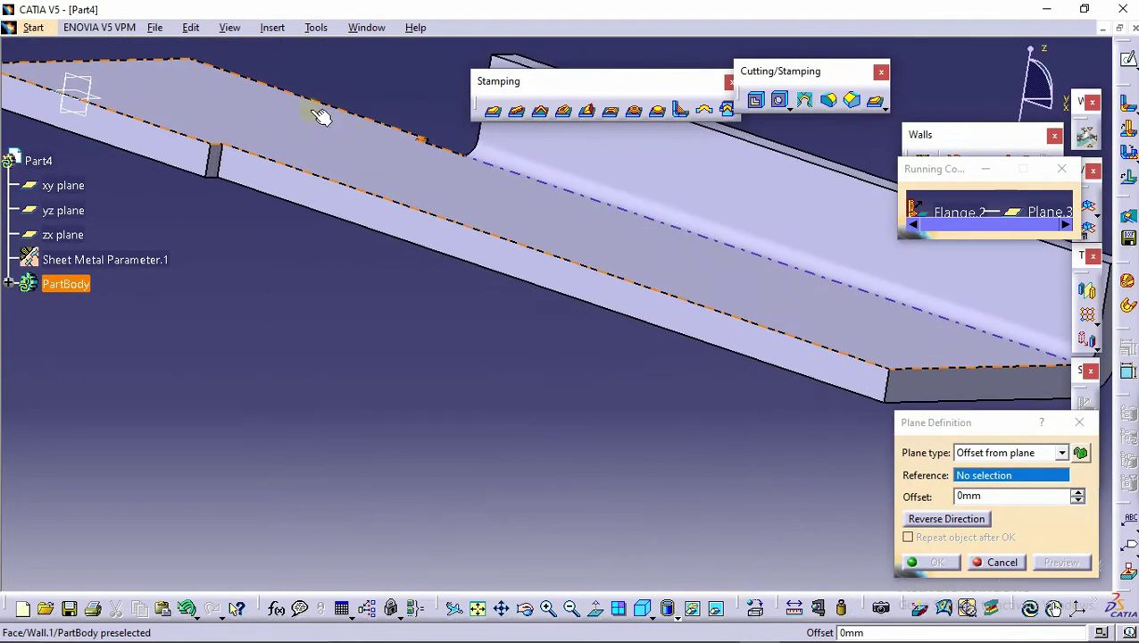
left_click(223, 158)
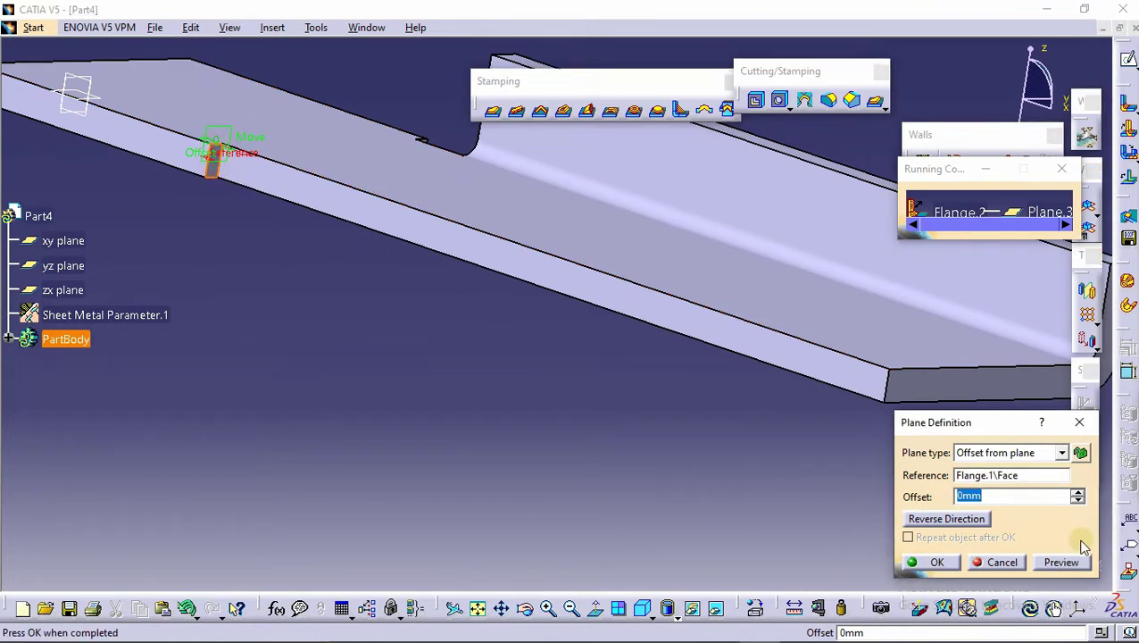
left_click(1016, 496)
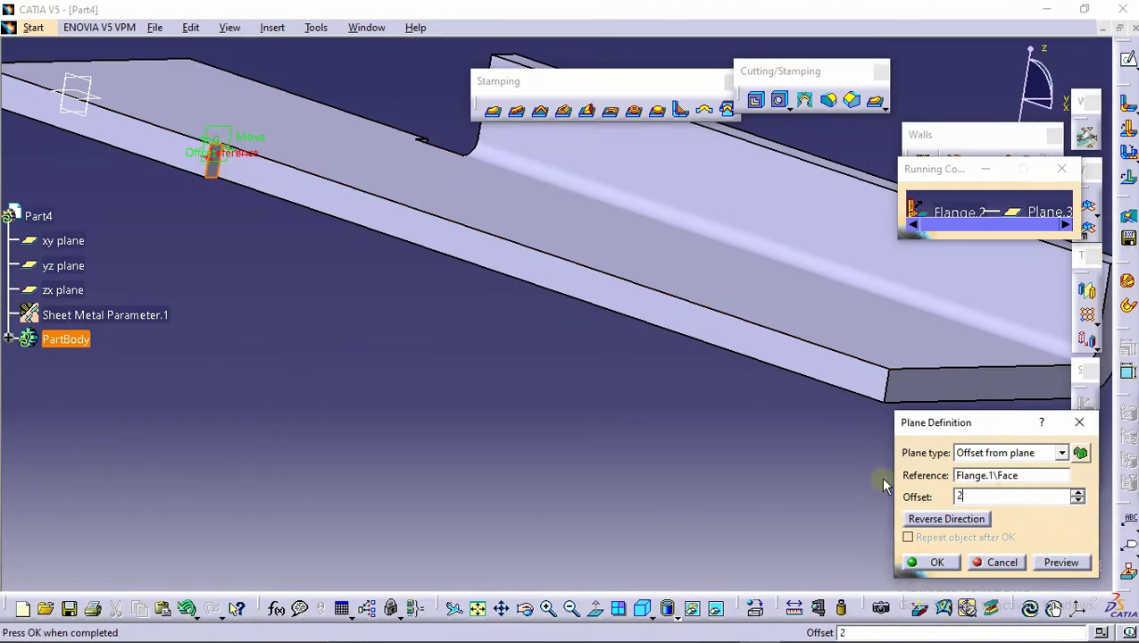
left_click(1066, 564)
left_click(936, 563)
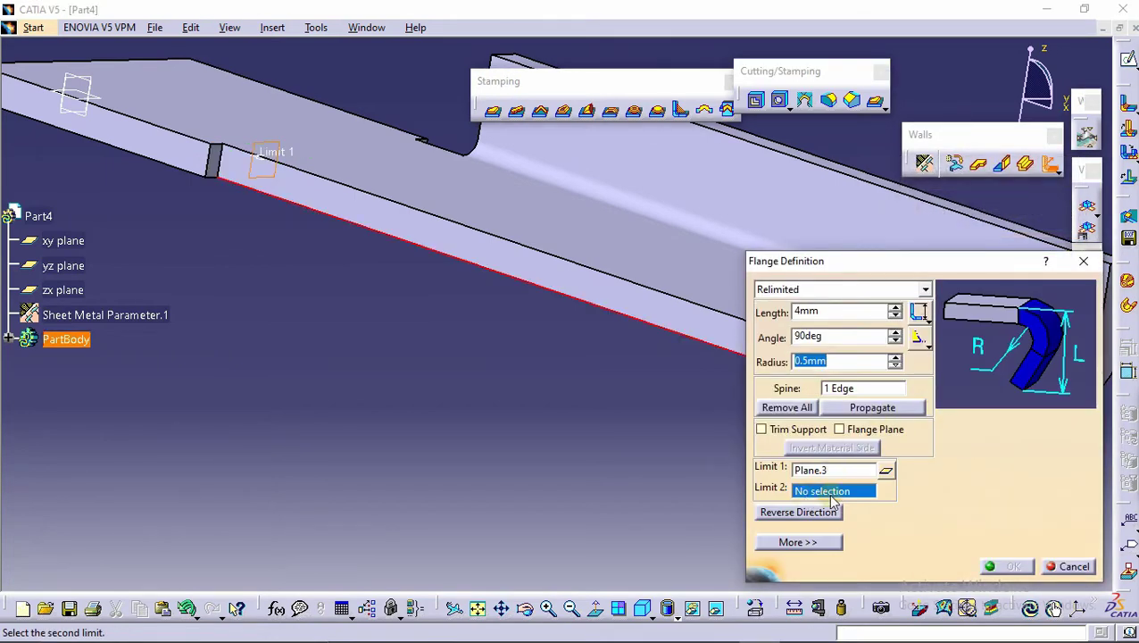
- Create a plane offset 0 mm from the narrowed part's end face as Limit 2, and create the 4 mm flange
right_click(831, 500)
left_click(888, 528)
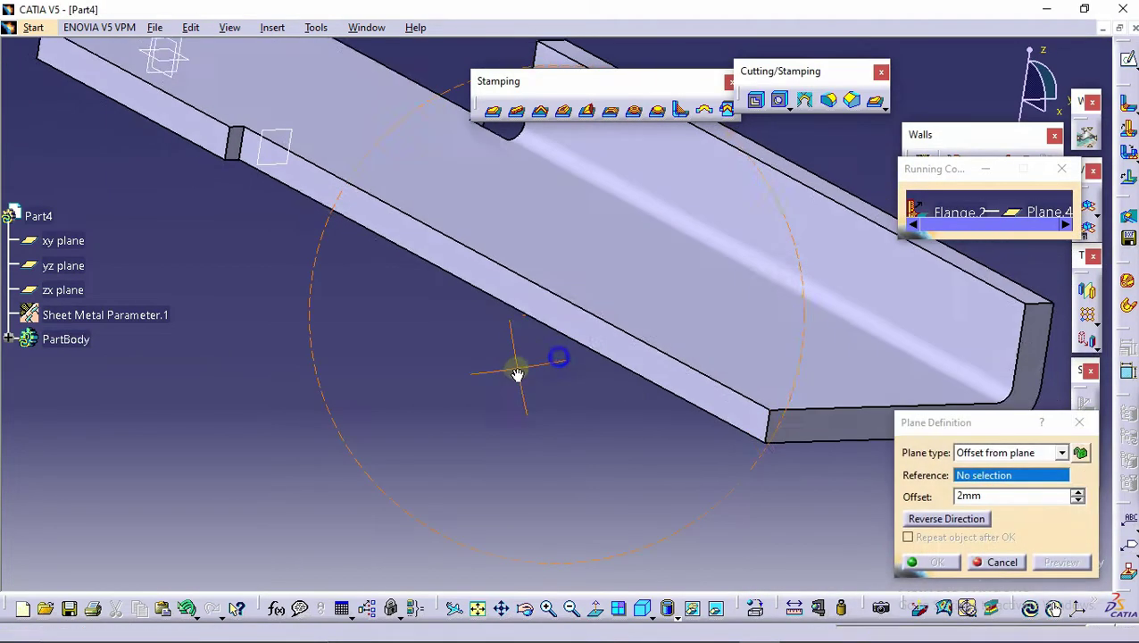
left_click(782, 420)
left_click(993, 500)
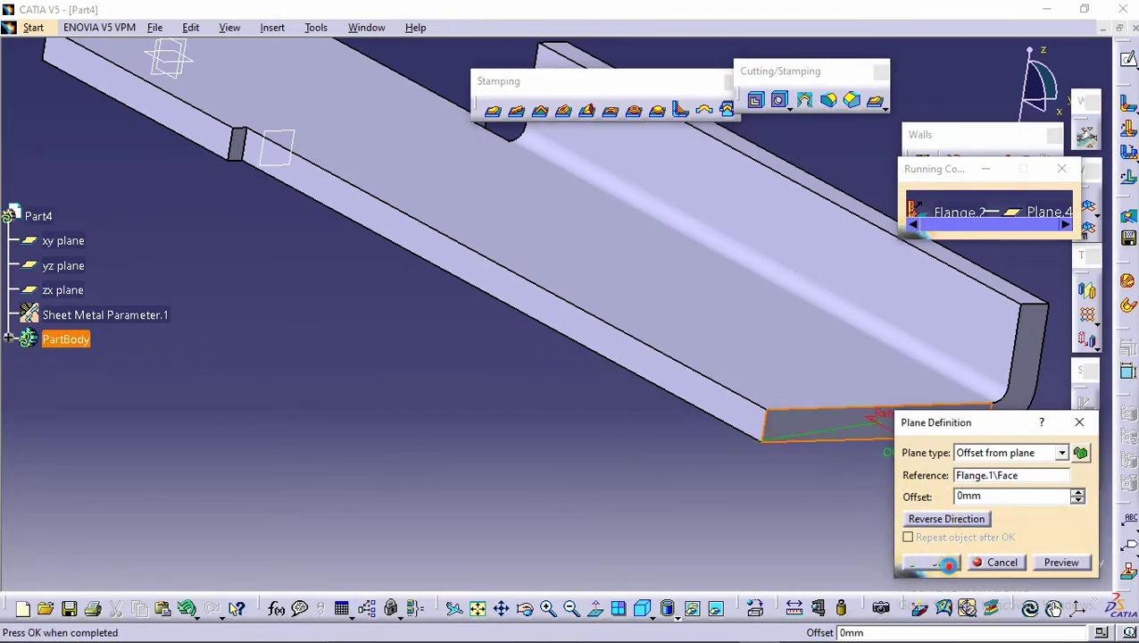
left_click(948, 563)
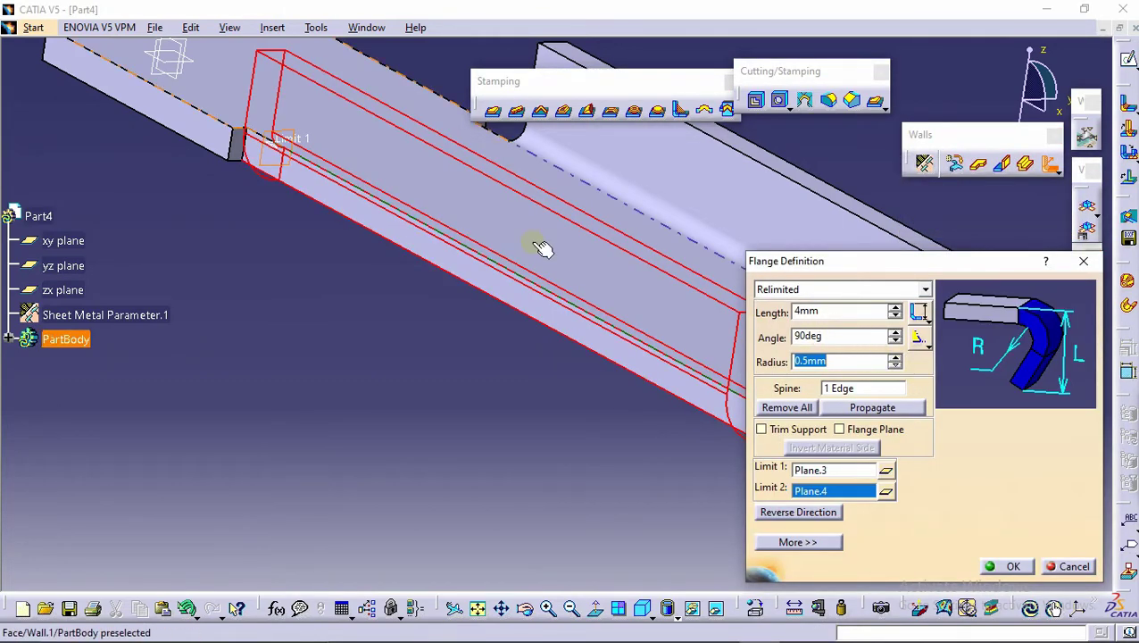
scroll(535, 244, "up", 1)
middle_click_drag(536, 244, 482, 375)
left_click(1016, 566)
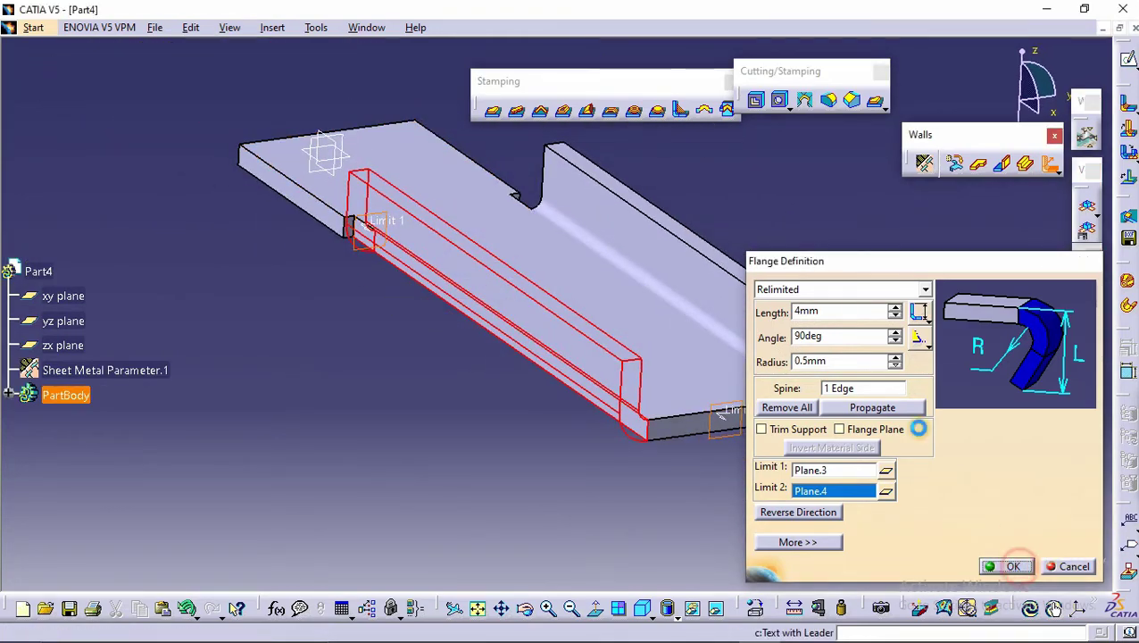
- Start a wall Extrusion and open its profile sketch on the base wall's end face opposite the flanged end
middle_click_drag(453, 285, 549, 298)
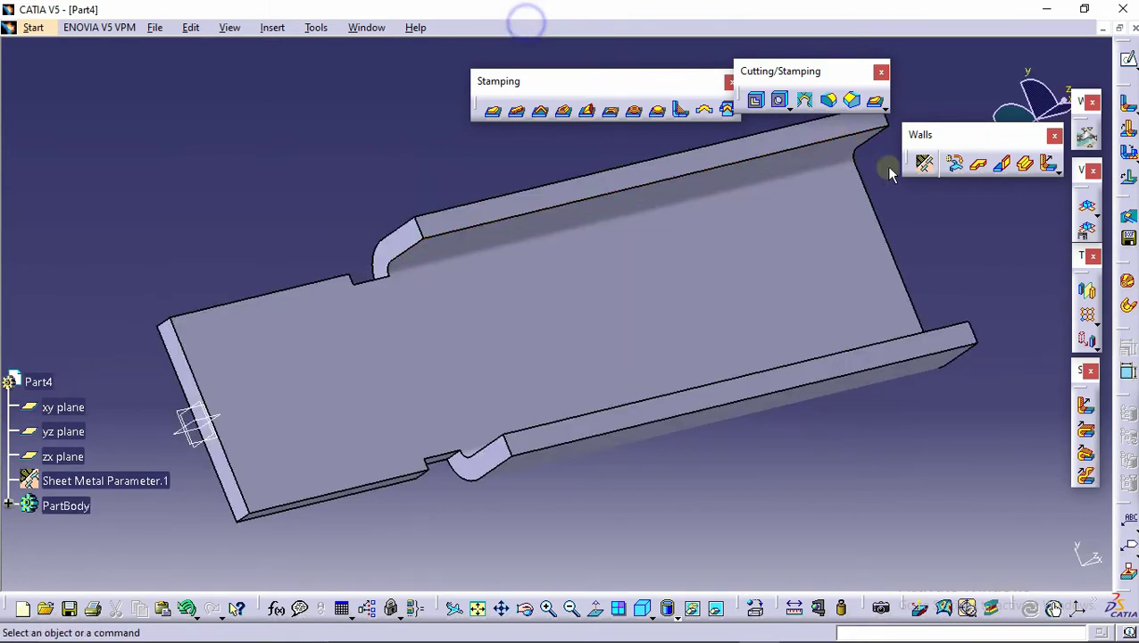
left_click(1027, 166)
middle_click_drag(262, 338, 438, 322)
left_click(1019, 383)
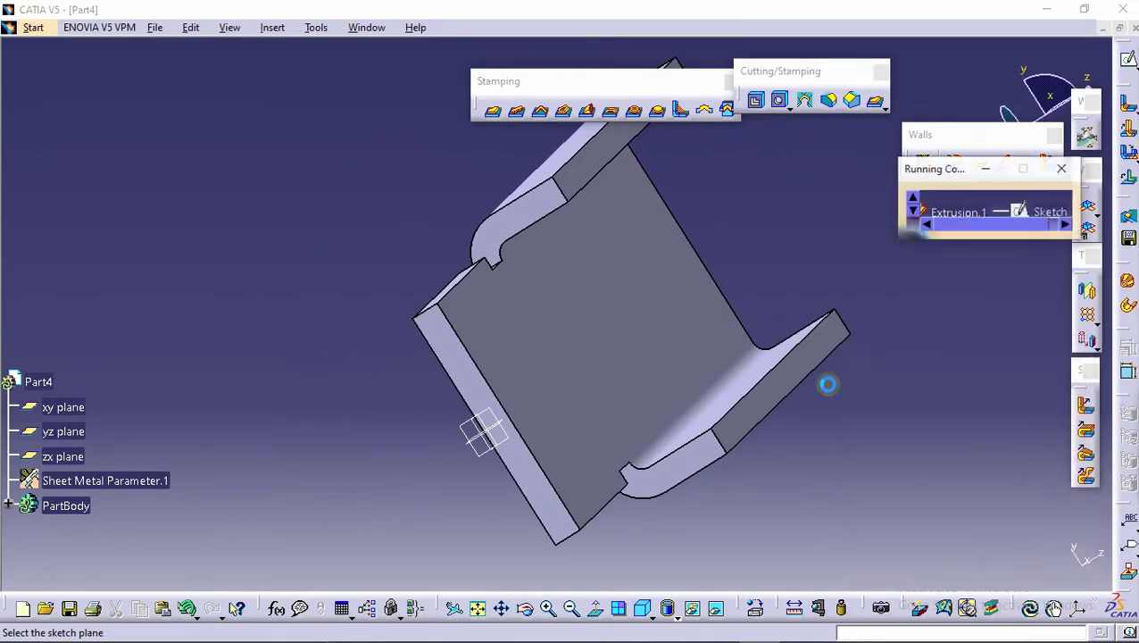
left_click(441, 330)
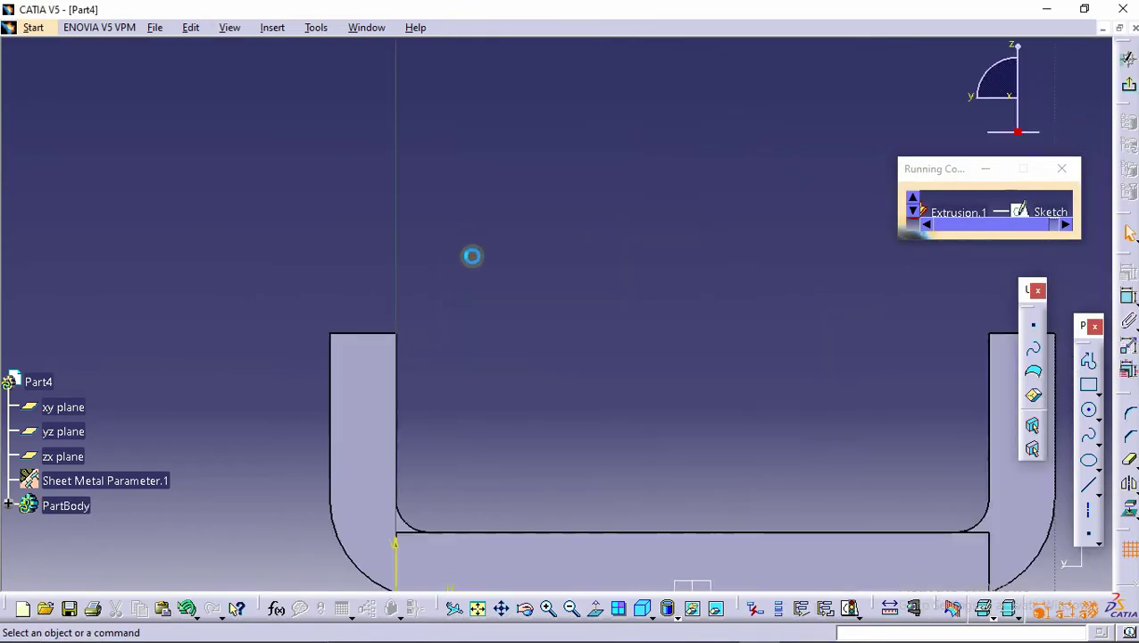
- Sketch a horizontal line about 1.33 mm long outward from the sketch origin at the base wall's lower corner
mouse_move(479, 315)
middle_mouse_down()
mouse_move(501, 379)
mouse_move(472, 57)
middle_mouse_up()
scroll(501, 379, "up", 1)
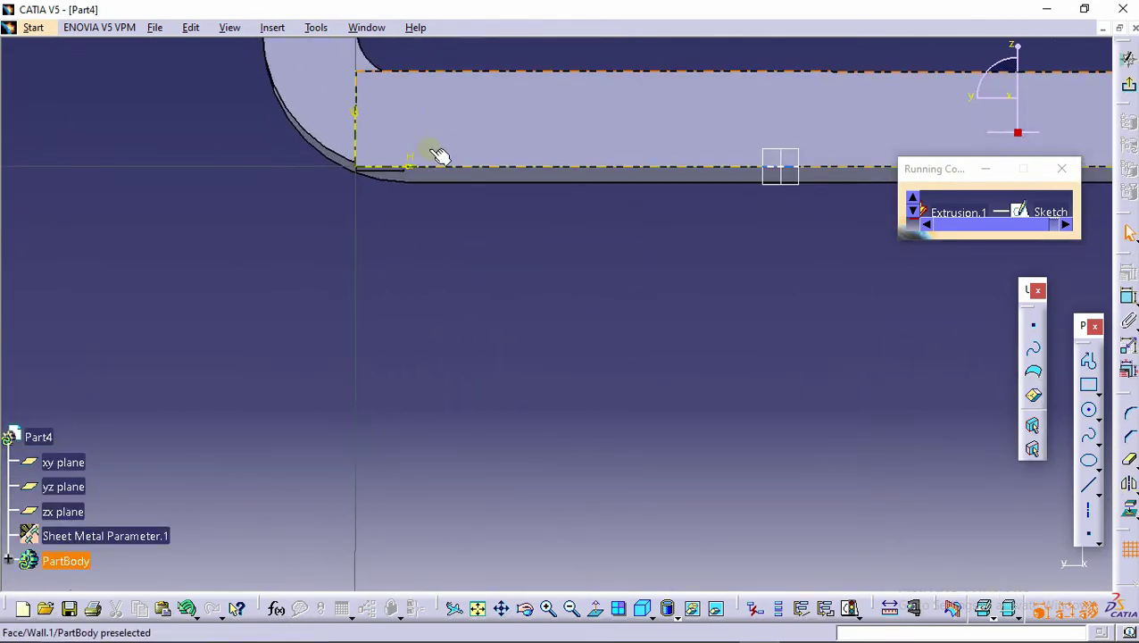
middle_click_drag(430, 156, 462, 209)
left_click(599, 612)
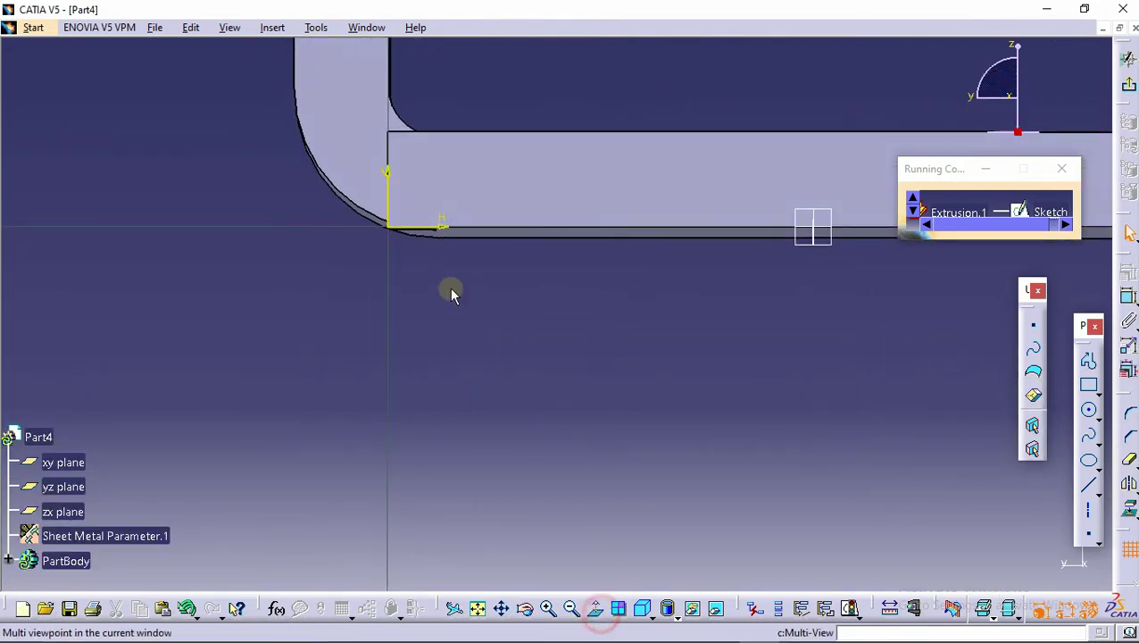
mouse_move(449, 290)
middle_mouse_down()
mouse_move(495, 404)
mouse_move(587, 323)
mouse_move(632, 389)
middle_mouse_up()
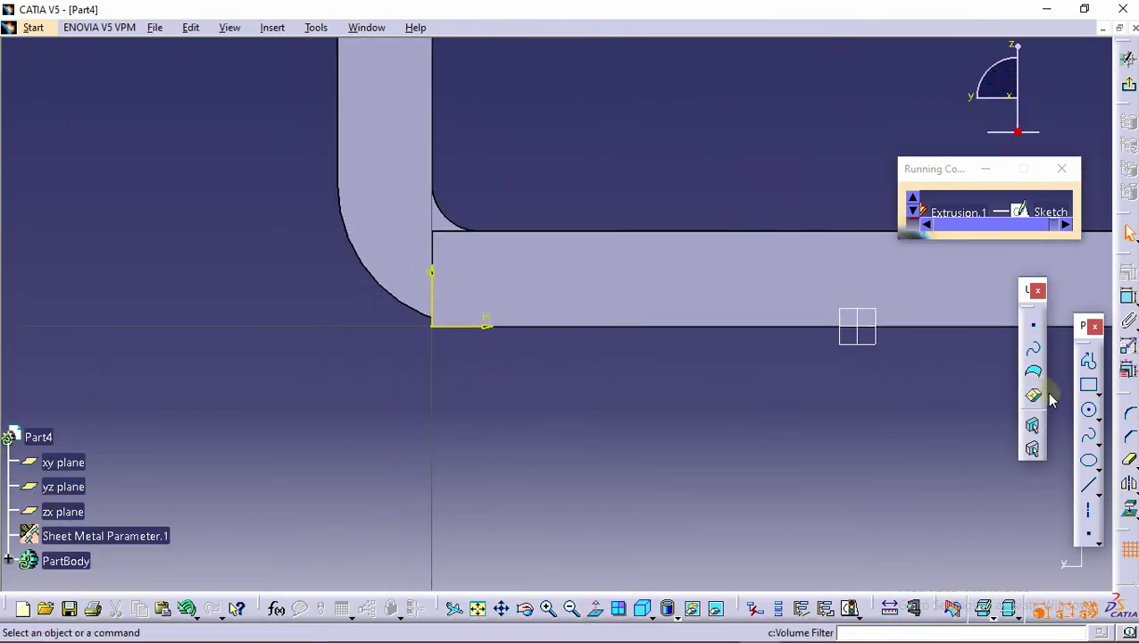
left_click(1091, 488)
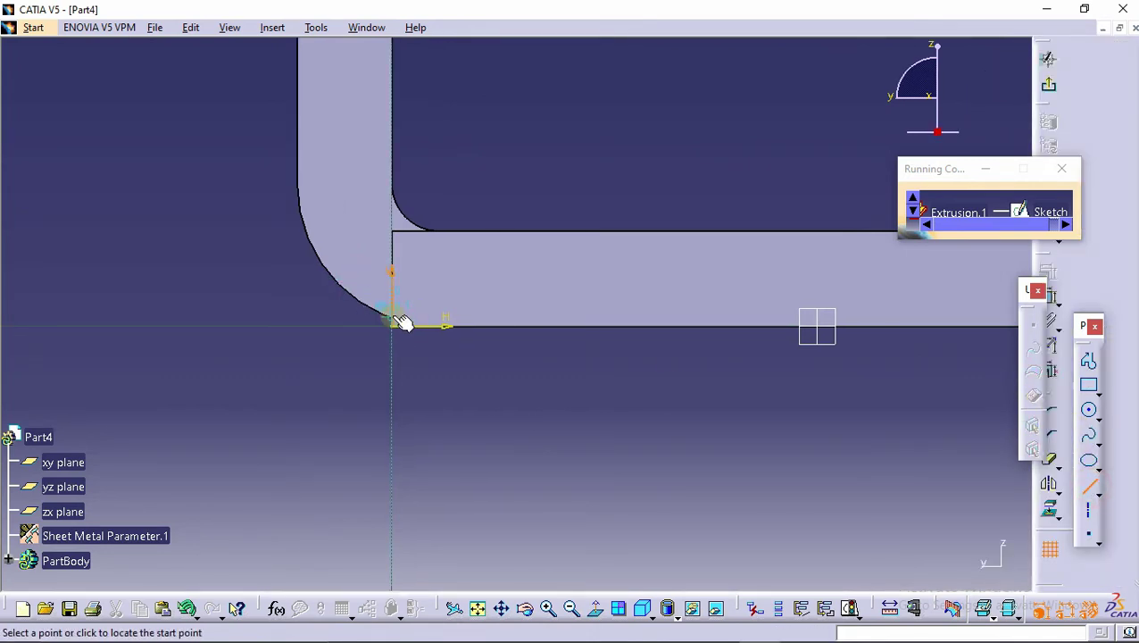
left_click(268, 327)
- Dimension the horizontal line's length, set it to 1 mm, and exit the sketch
left_click(1126, 275)
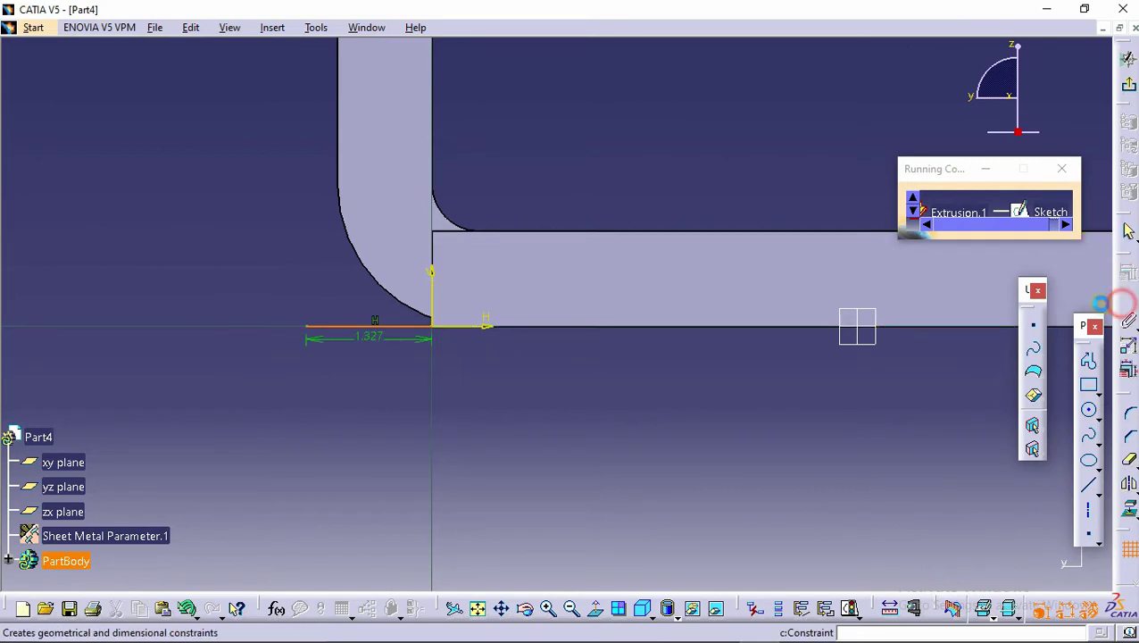
left_click(366, 327)
left_click(546, 369)
double_click(549, 366)
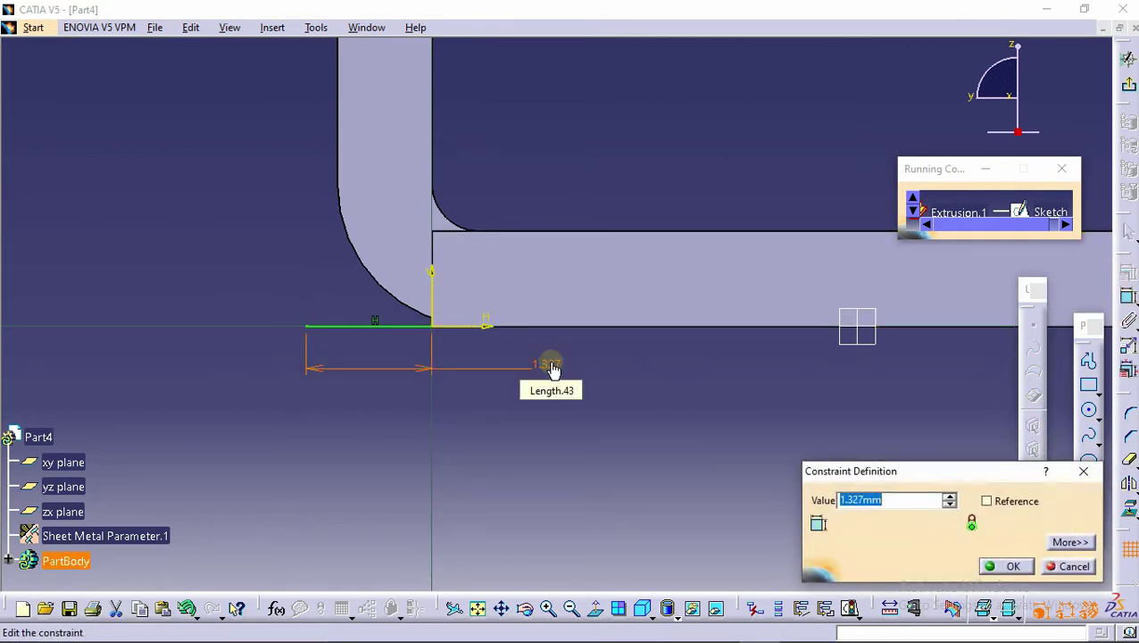
type("1")
key("Return")
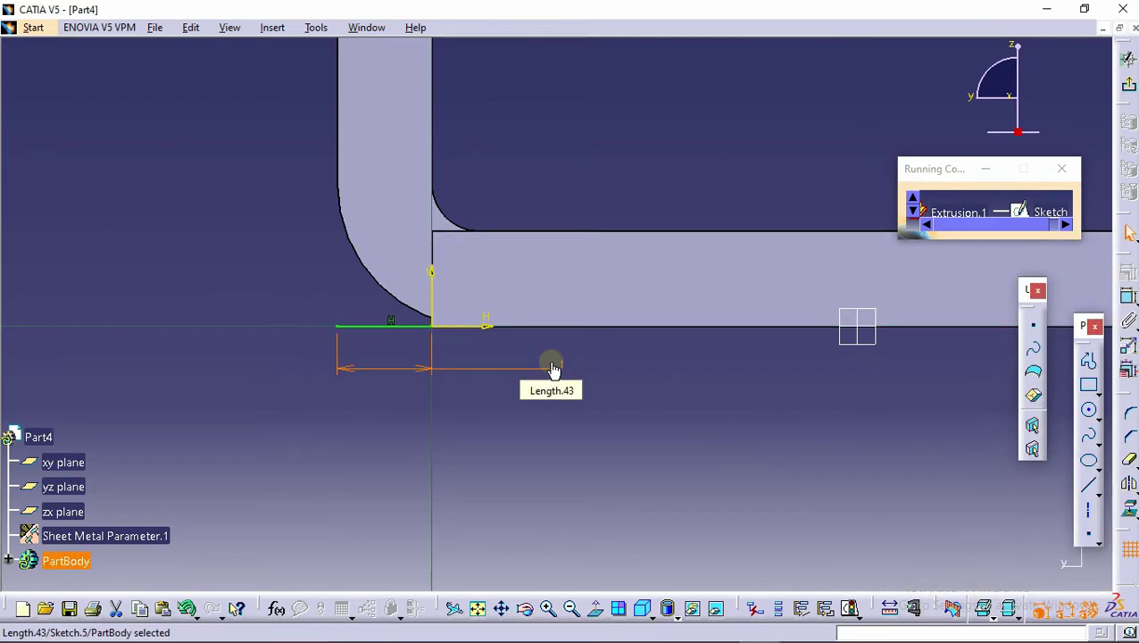
left_click(1128, 84)
- Adjust the extrusion's Limit 1 to 6 mm and Limit 2 to -4 mm, and create the small tab on the side edge
mouse_move(506, 261)
middle_mouse_down()
mouse_move(527, 257)
mouse_move(549, 342)
mouse_move(512, 366)
mouse_move(536, 443)
mouse_move(444, 508)
mouse_move(478, 476)
mouse_move(633, 186)
mouse_move(636, 204)
middle_mouse_up()
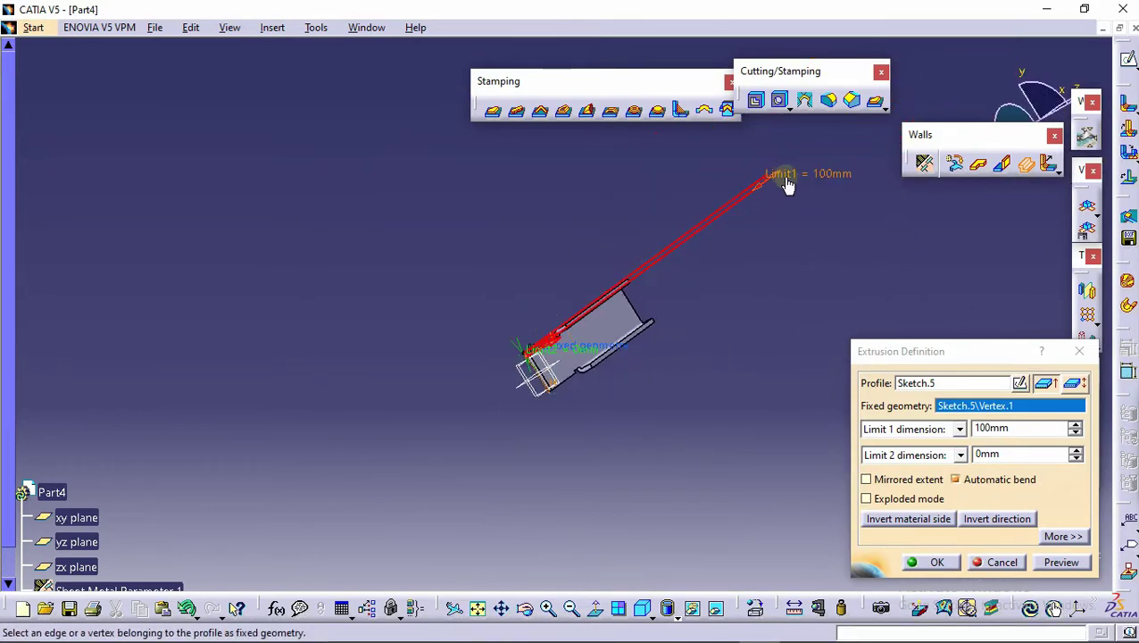
left_click_drag(645, 242, 541, 357)
mouse_move(549, 361)
middle_mouse_down()
mouse_move(563, 84)
mouse_move(607, 129)
middle_mouse_up()
left_click_drag(472, 426, 533, 389)
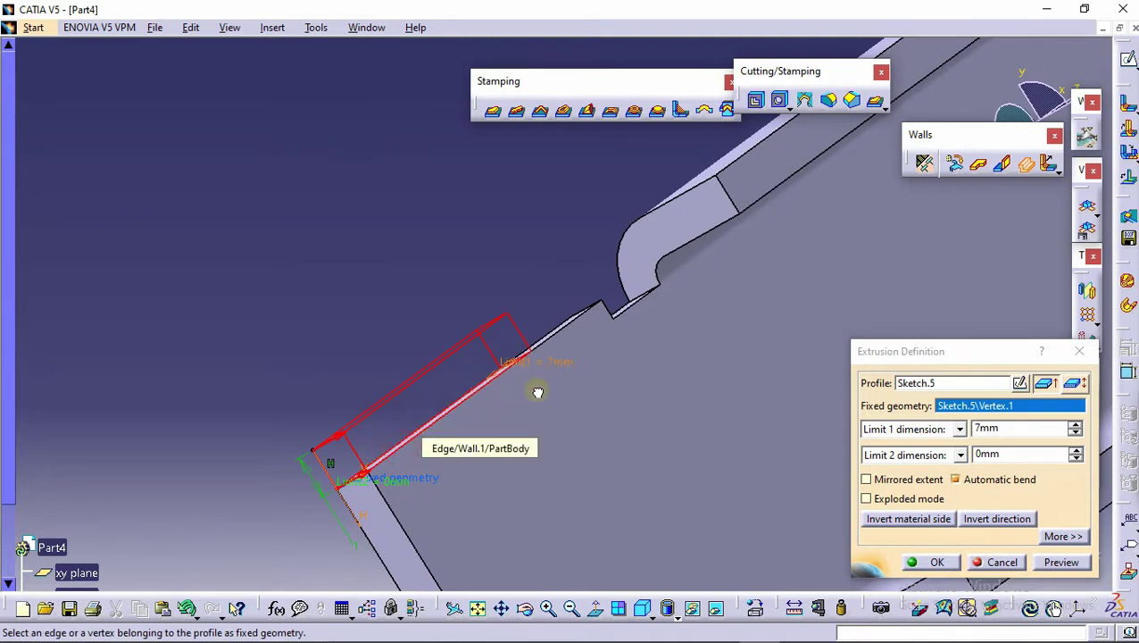
left_click_drag(363, 477, 456, 421)
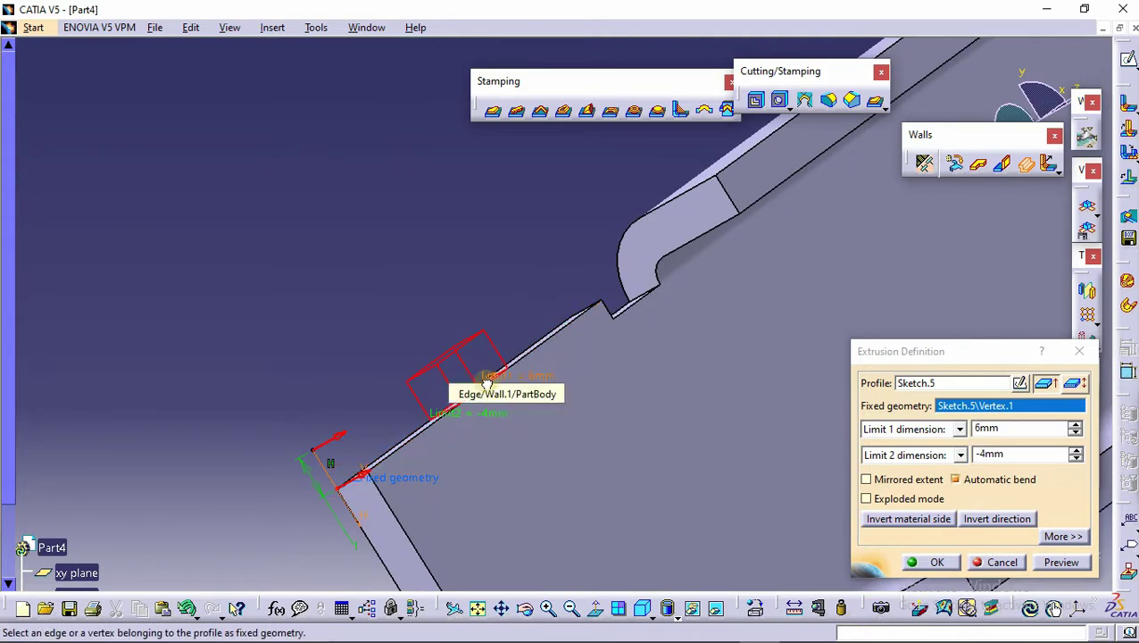
middle_click_drag(462, 429, 432, 432)
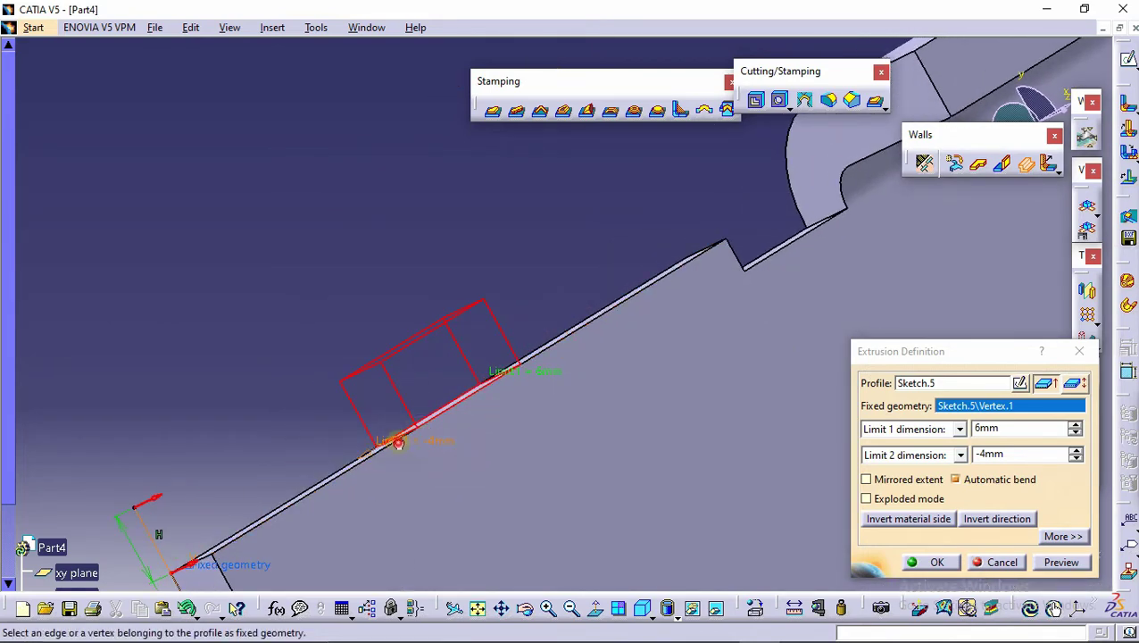
left_click_drag(398, 442, 440, 437)
middle_click_drag(440, 437, 357, 420)
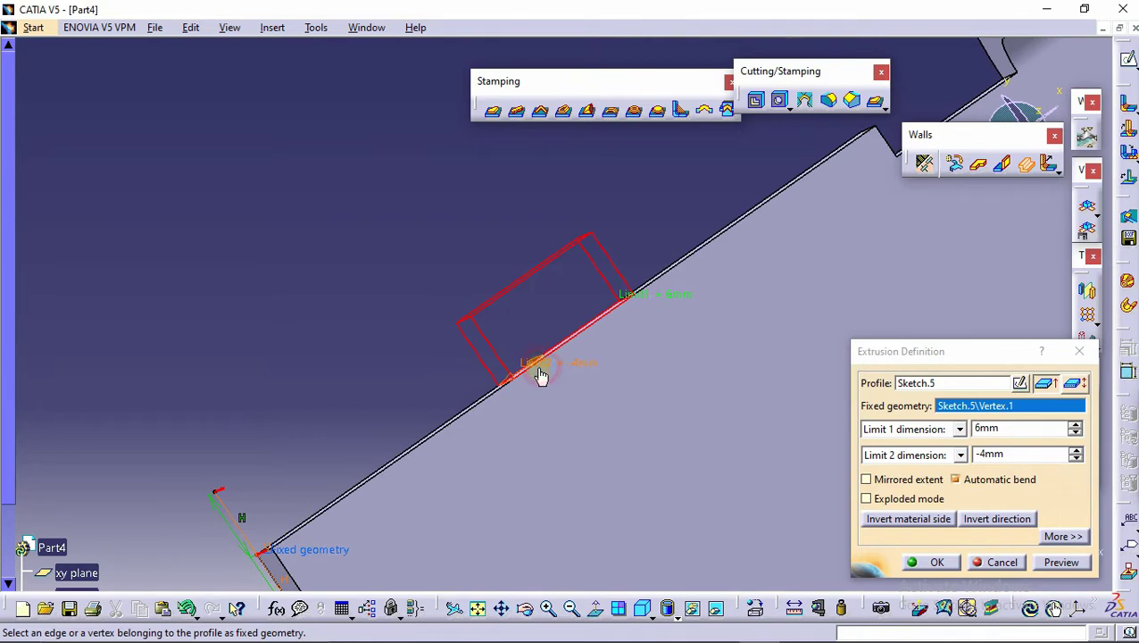
middle_click_drag(541, 375, 866, 384)
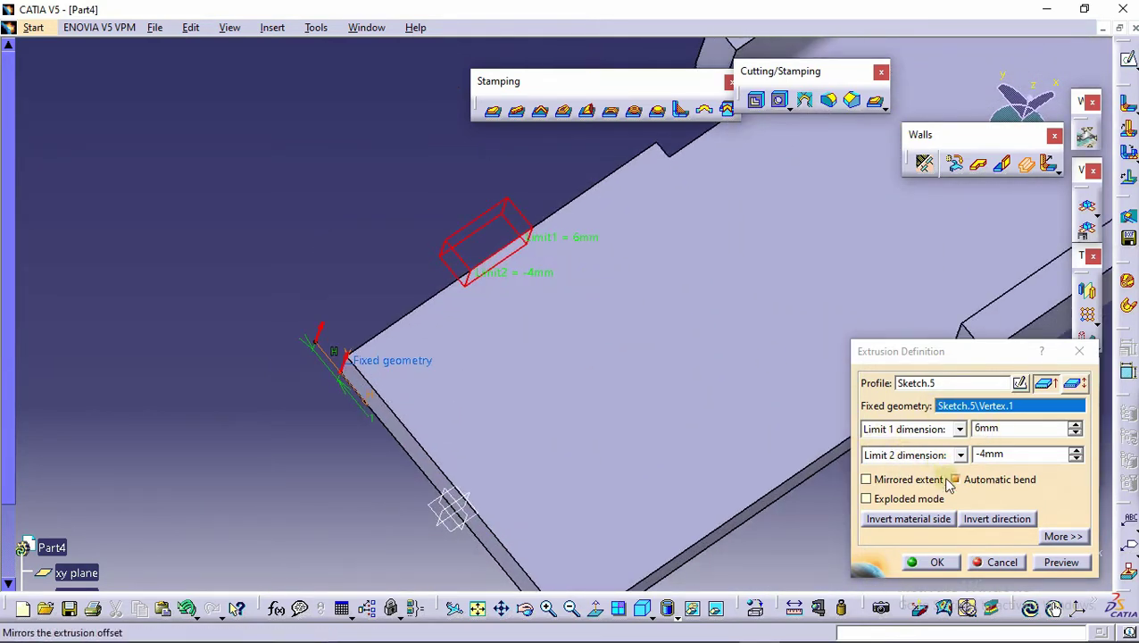
left_click(936, 562)
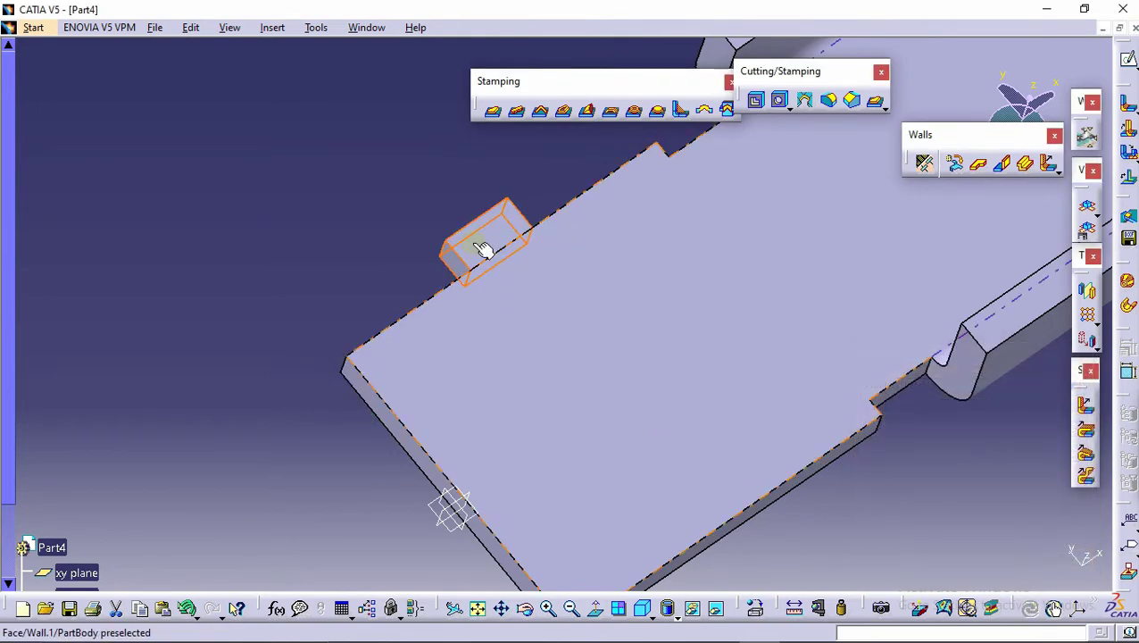
middle_click_drag(541, 374, 524, 267)
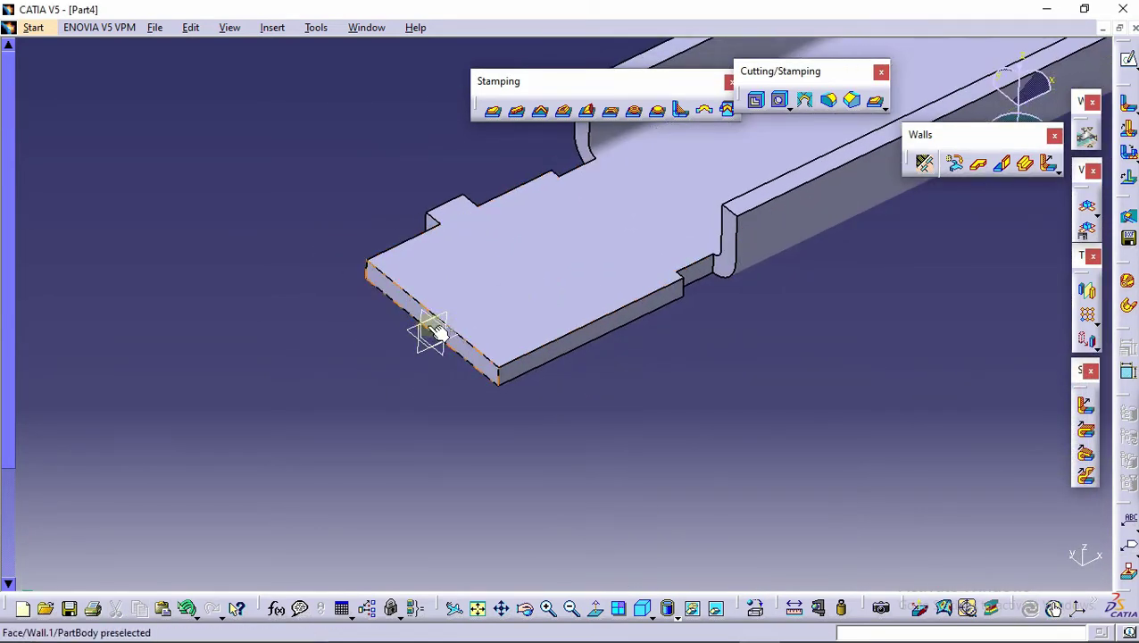
- Start another wall Extrusion and open its profile sketch on the base wall's narrow end face
left_click(1024, 161)
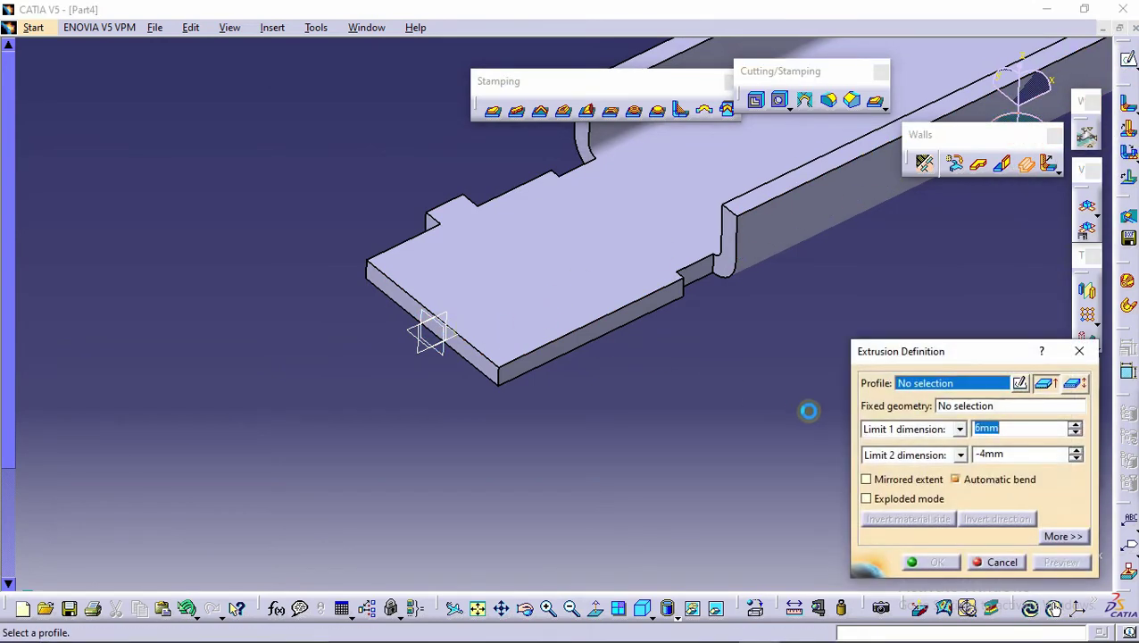
left_click(1020, 383)
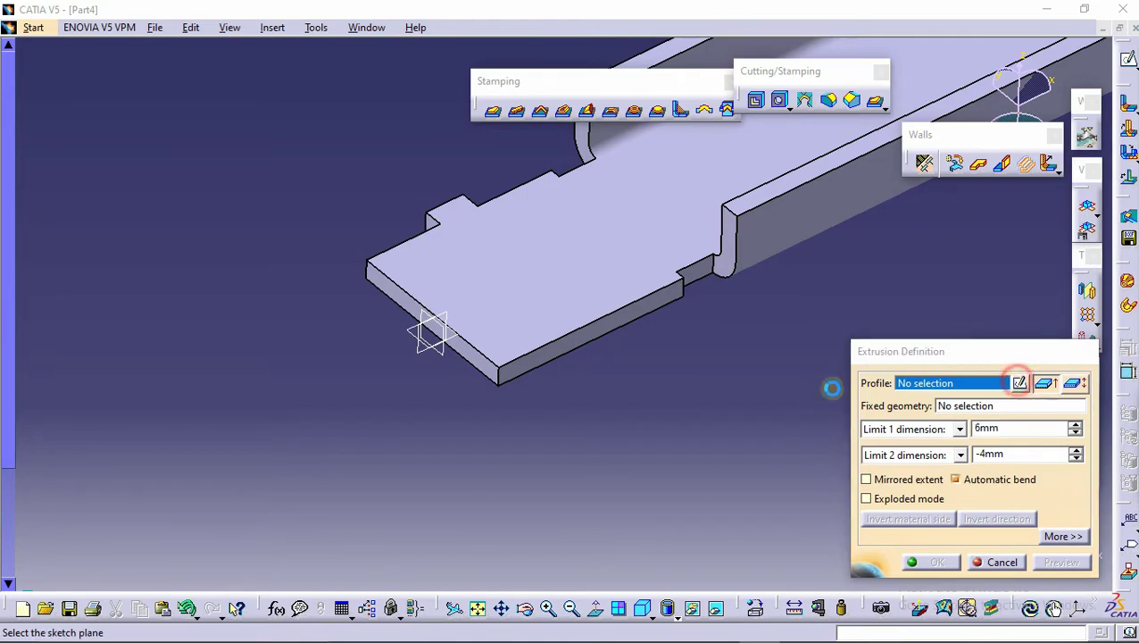
left_click(471, 356)
- Show the hidden geometry, project the first tab's profile line into the sketch, and return to the visible part
left_click(713, 606)
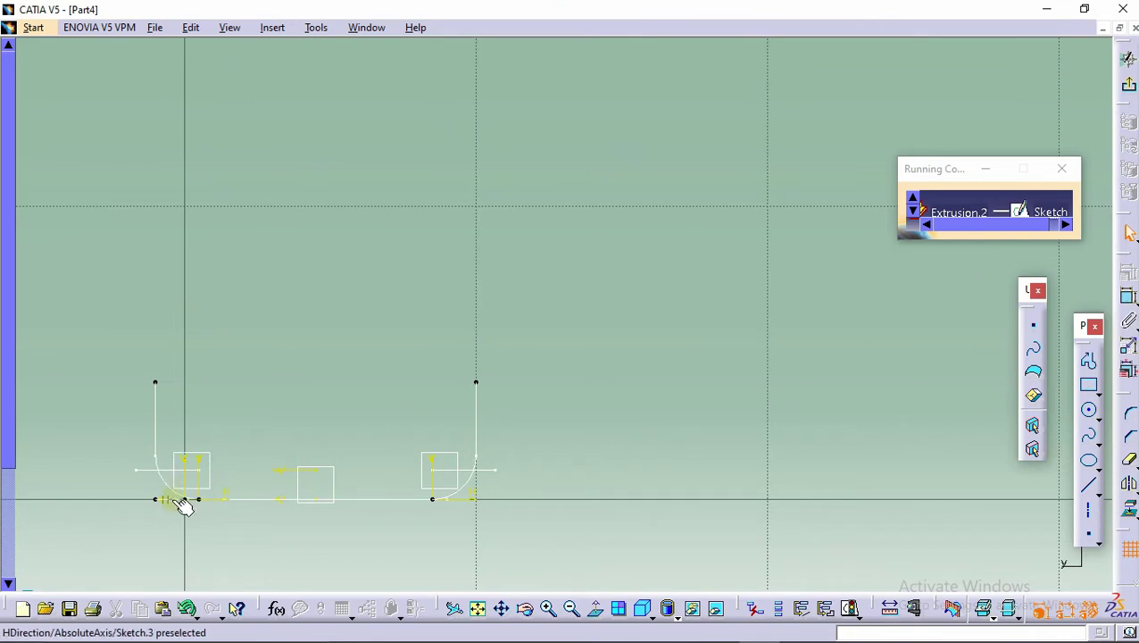
mouse_move(179, 504)
middle_mouse_down()
mouse_move(534, 196)
mouse_move(532, 126)
middle_mouse_up()
middle_click_drag(472, 89, 455, 183)
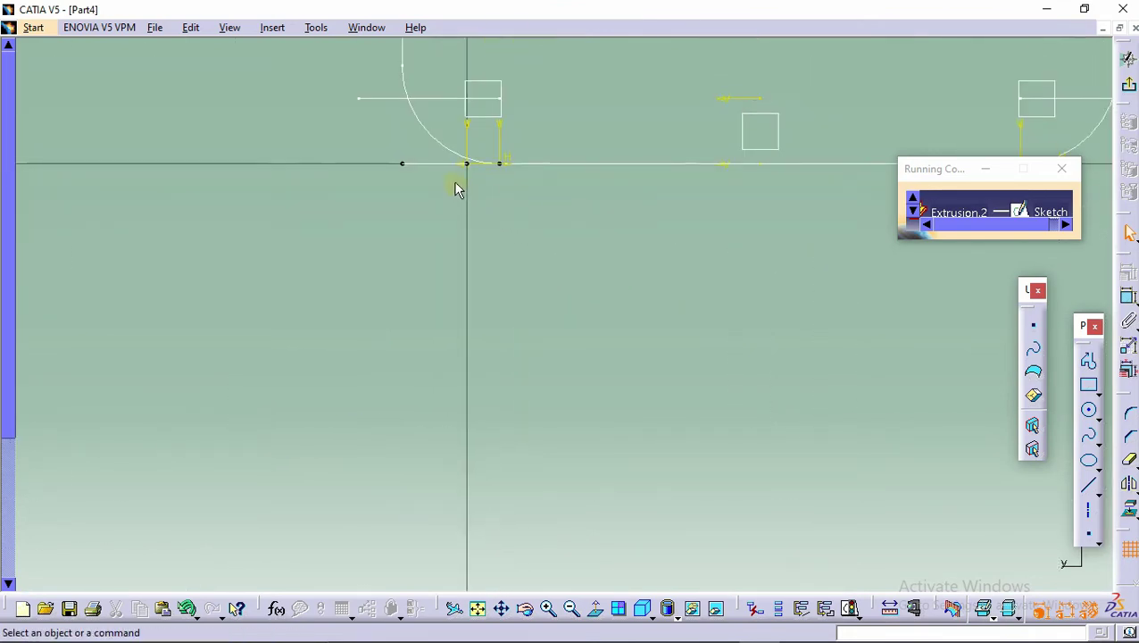
left_click(1130, 516)
left_click(716, 608)
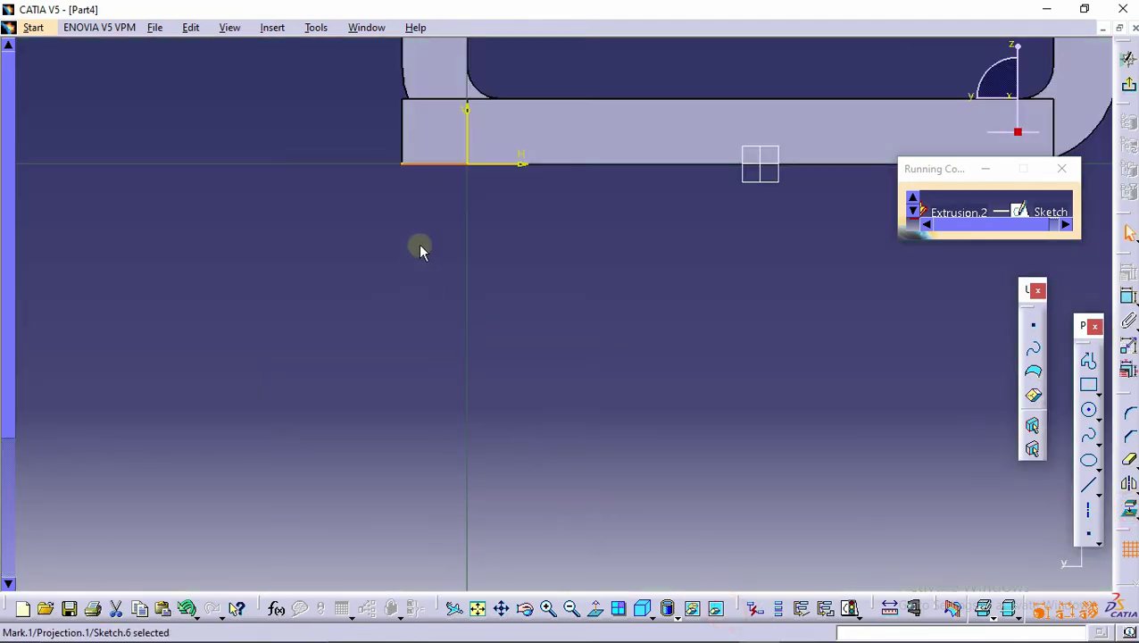
- Mirror the projected line about the part's central plane to the opposite side of the base wall
left_click(419, 164)
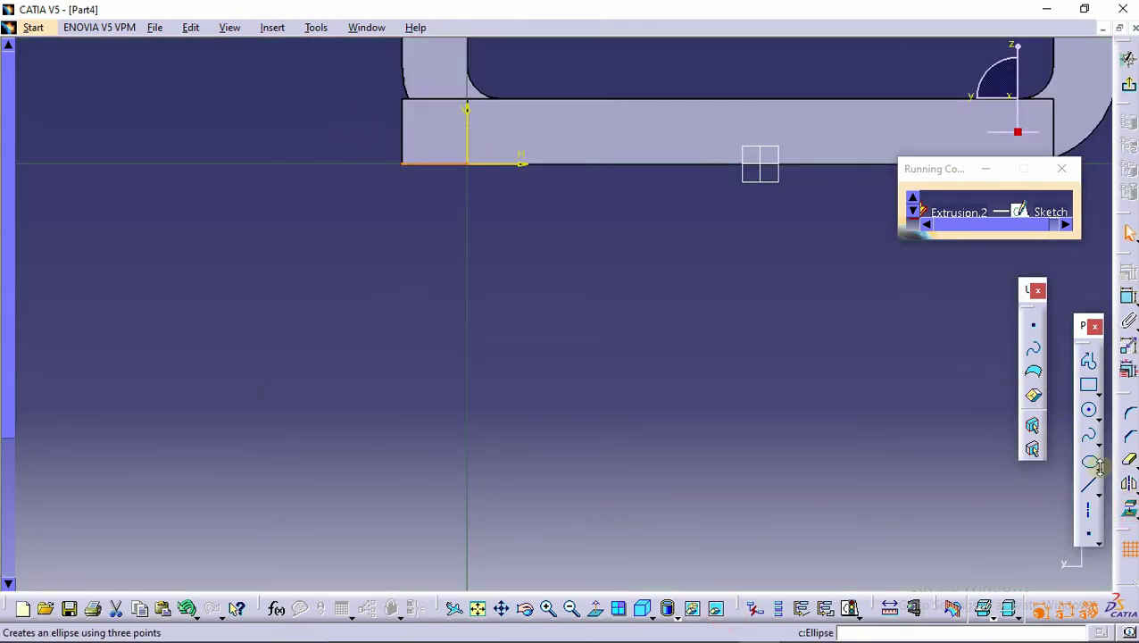
left_click(1129, 484)
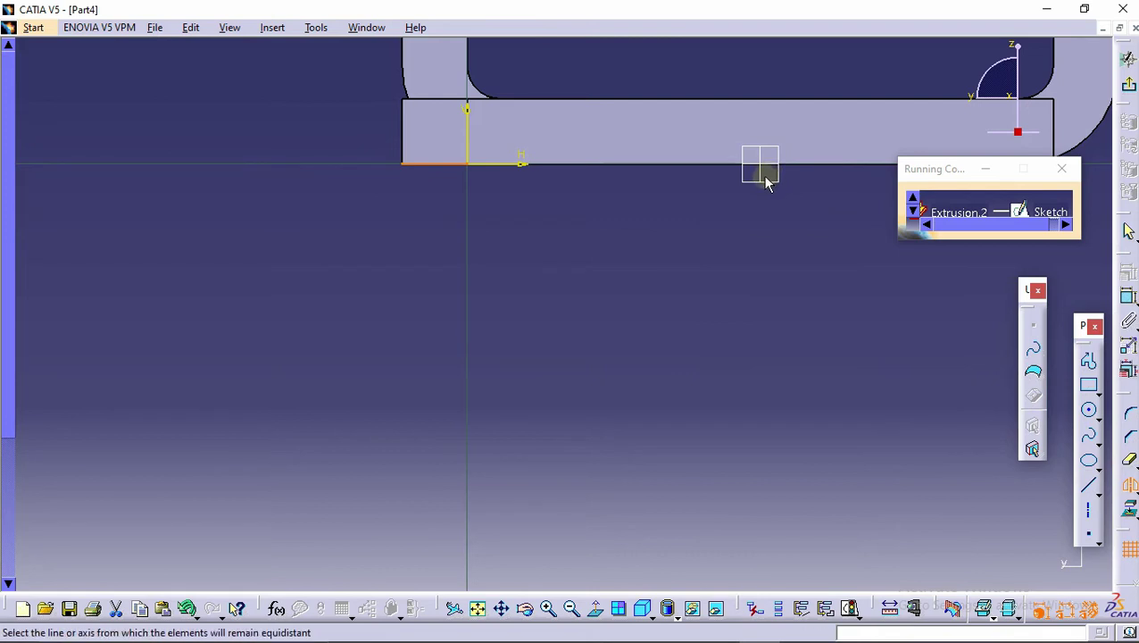
left_click(756, 177)
middle_click_drag(687, 128, 557, 228)
middle_click_drag(854, 299, 575, 343)
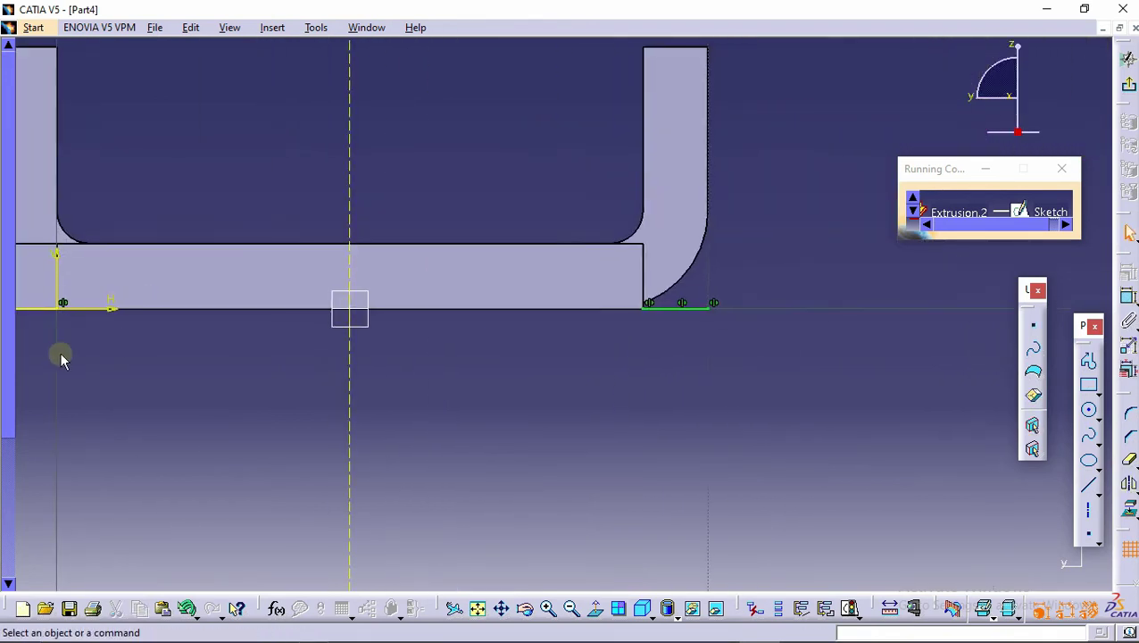
- Delete the original projected line and the central mirror axis, keeping only the mirrored line
middle_click_drag(277, 395, 524, 427)
left_click_drag(503, 425, 291, 316)
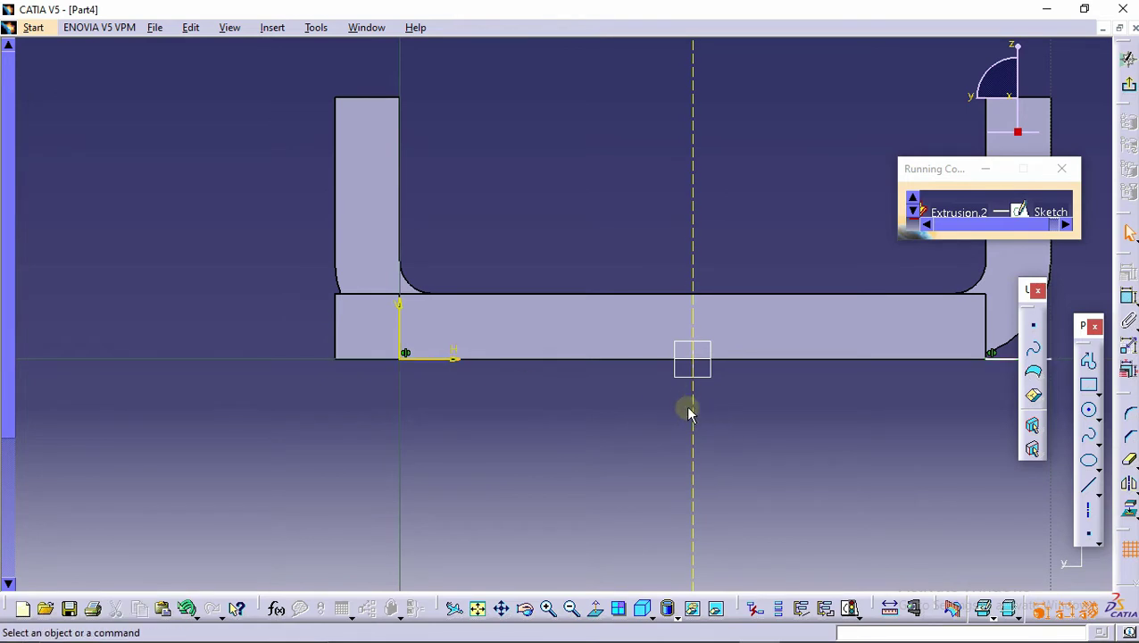
middle_click_drag(692, 358, 484, 263)
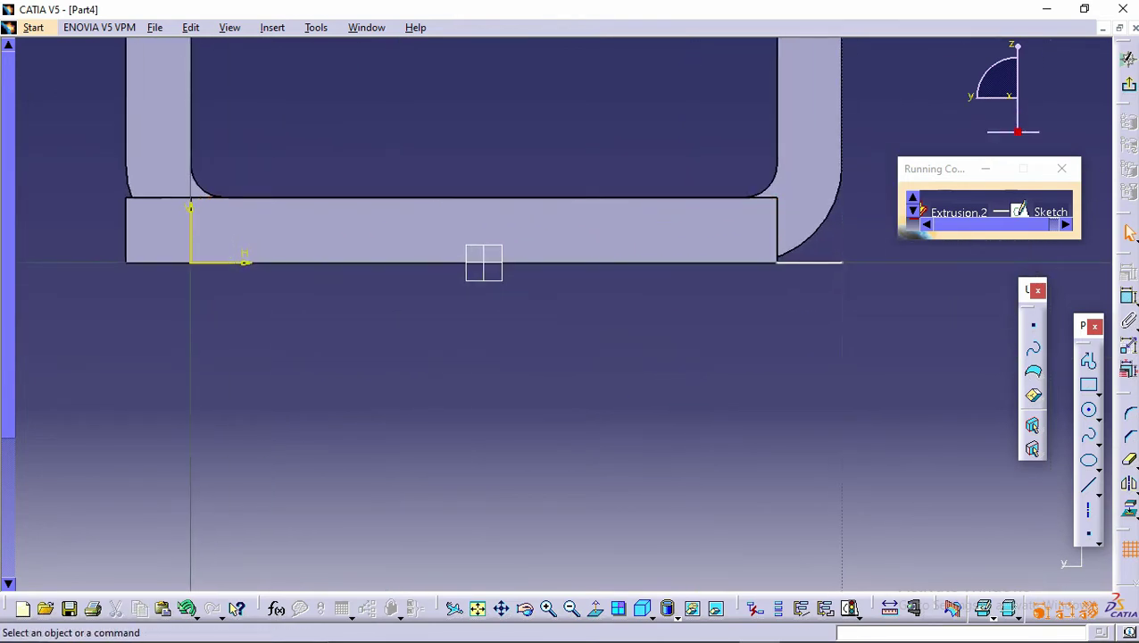
- Exit the sketch, invert the extrusion's material side, and create the matching tab on the opposite side edge
left_click(1129, 88)
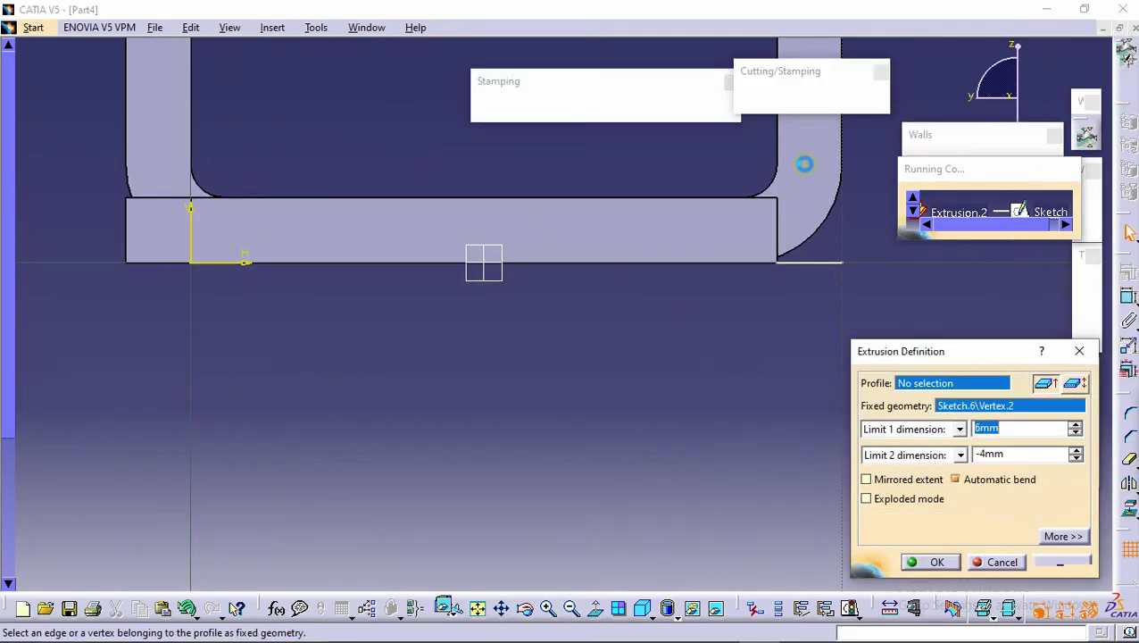
mouse_move(771, 246)
middle_mouse_down()
mouse_move(688, 230)
mouse_move(674, 250)
middle_mouse_up()
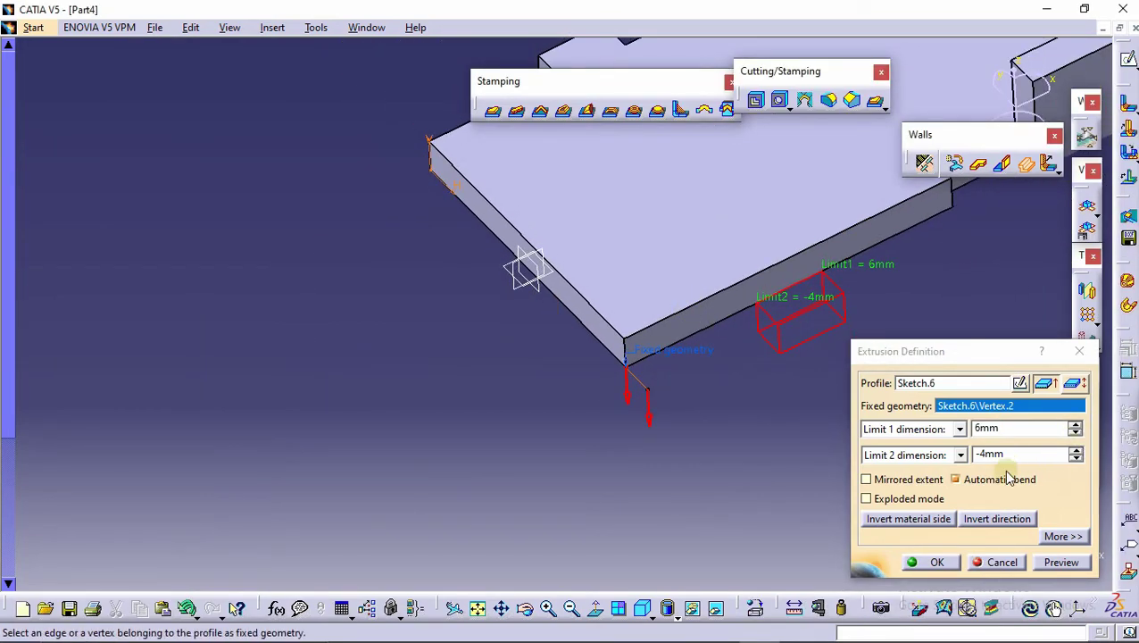
left_click(907, 520)
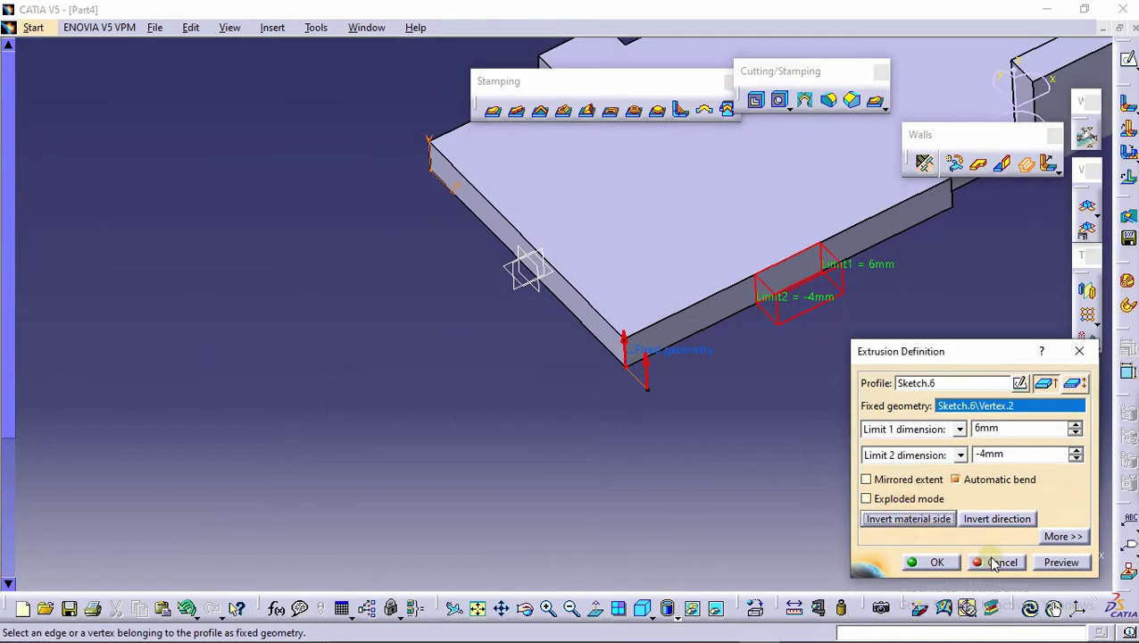
left_click(928, 562)
middle_click_drag(783, 450, 582, 191)
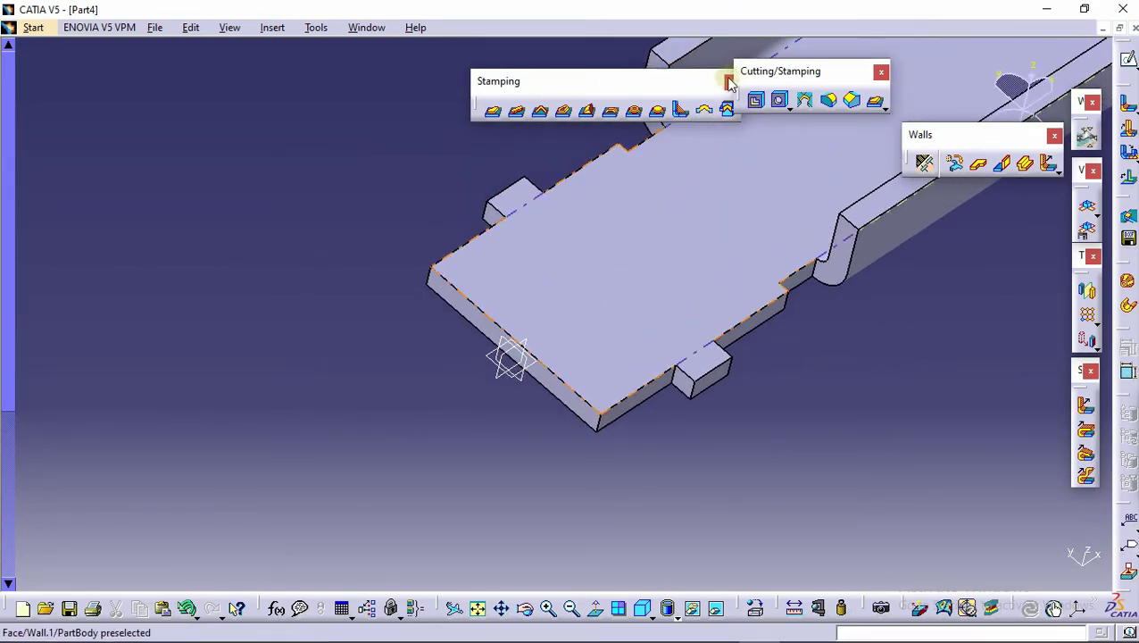
- Start a Sheetmetal standard Cutout and open its profile sketch on the base wall's top face
left_click(756, 105)
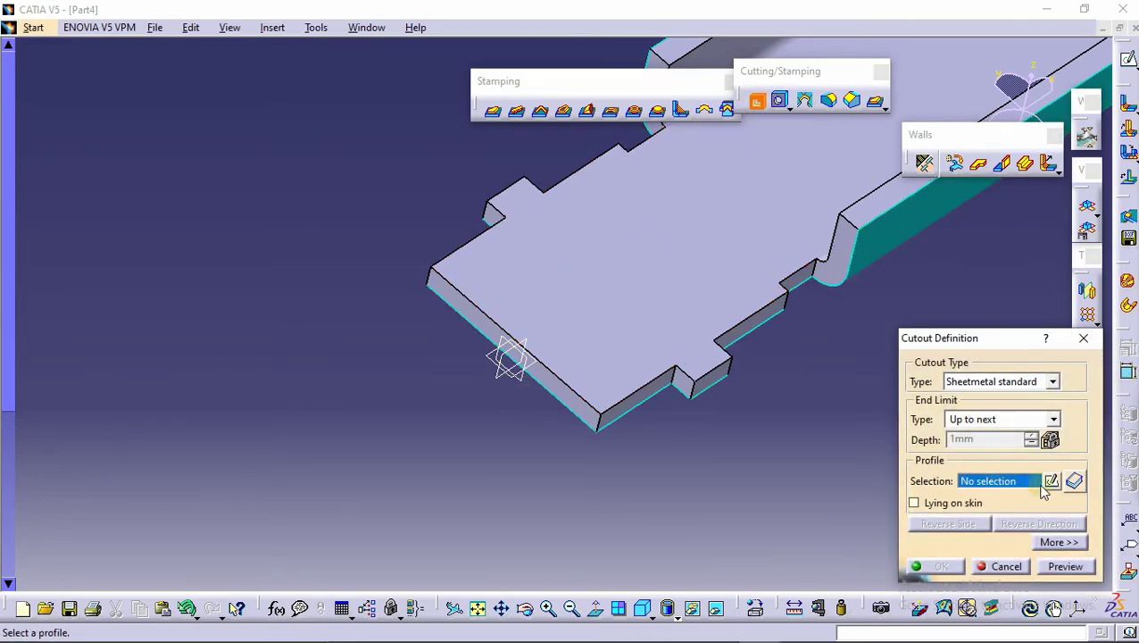
left_click(1052, 482)
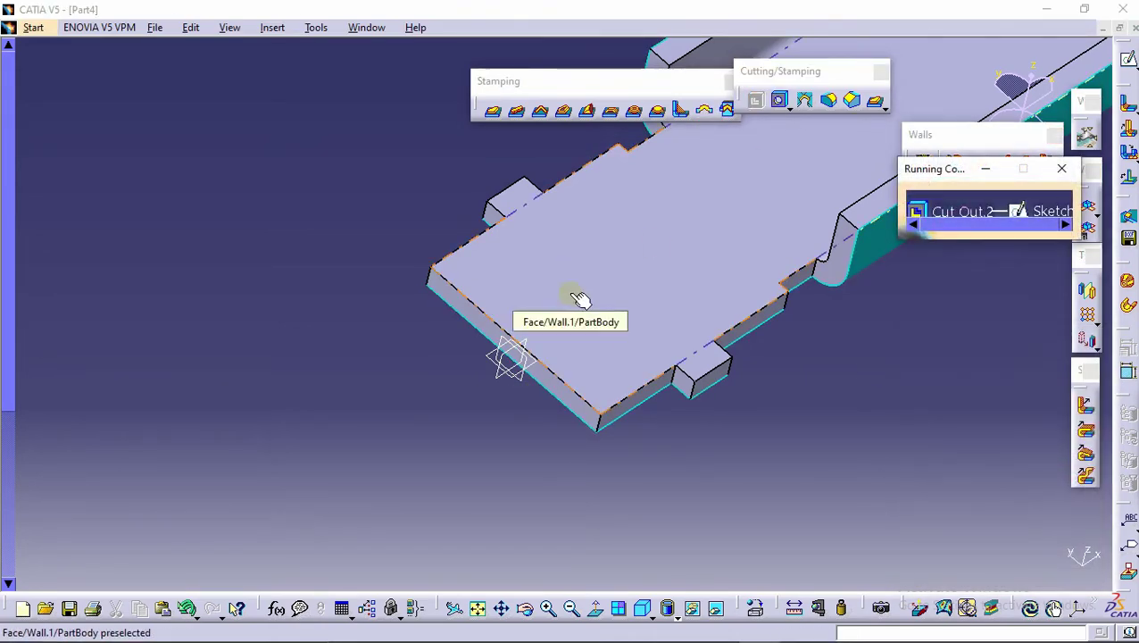
left_click(571, 292)
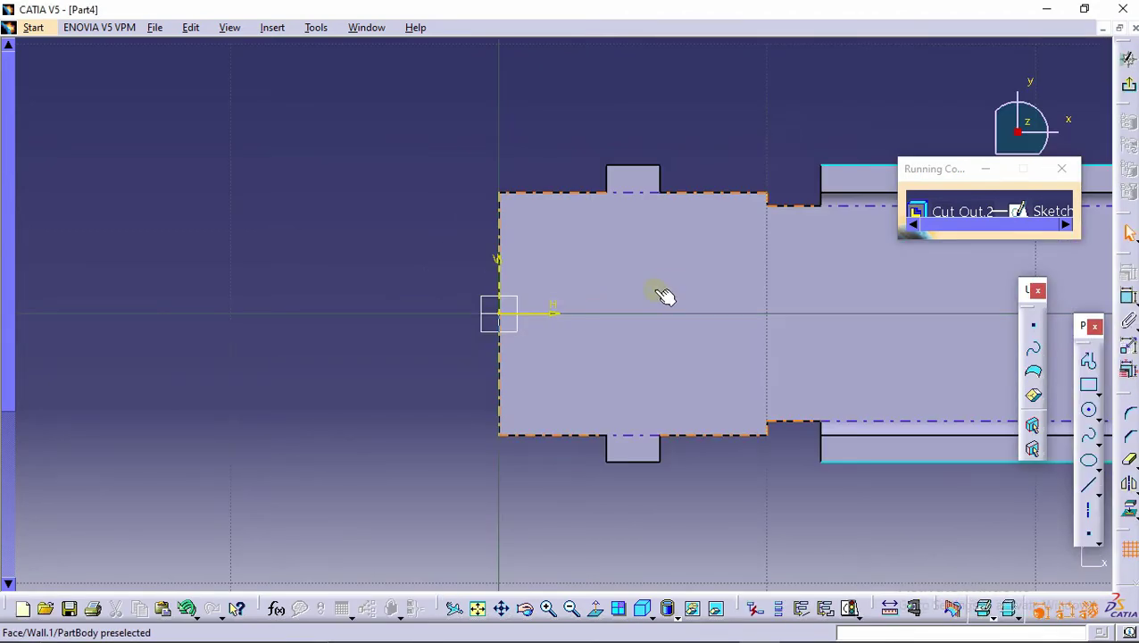
- Sketch a rectangle about 4.9 mm by 4.2 mm inward from the base wall's end edge, straddling the horizontal axis
left_click(1092, 388)
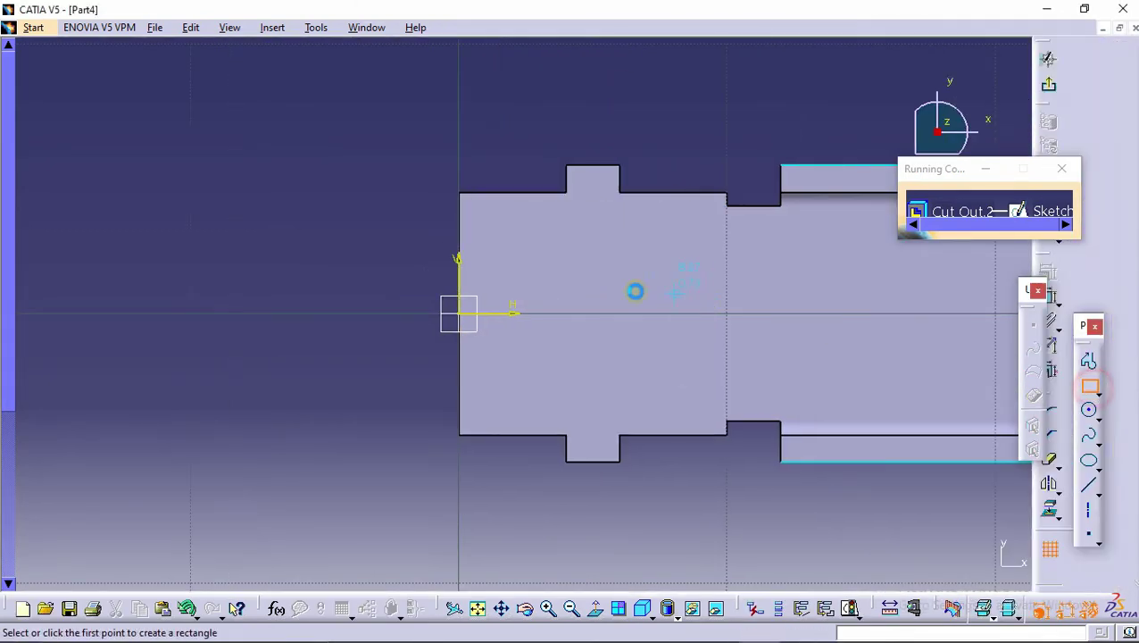
left_click(459, 258)
left_click(589, 373)
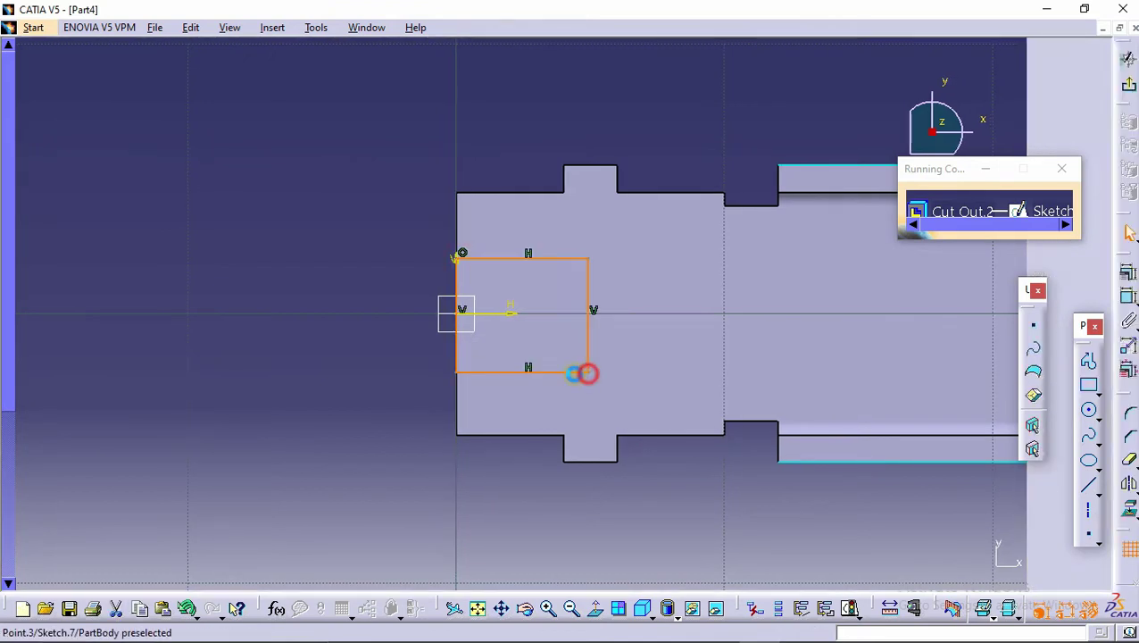
left_click(335, 367)
- Dimension the rectangle's height and length, and the distance from its upper side to the horizontal axis
left_click(1121, 296)
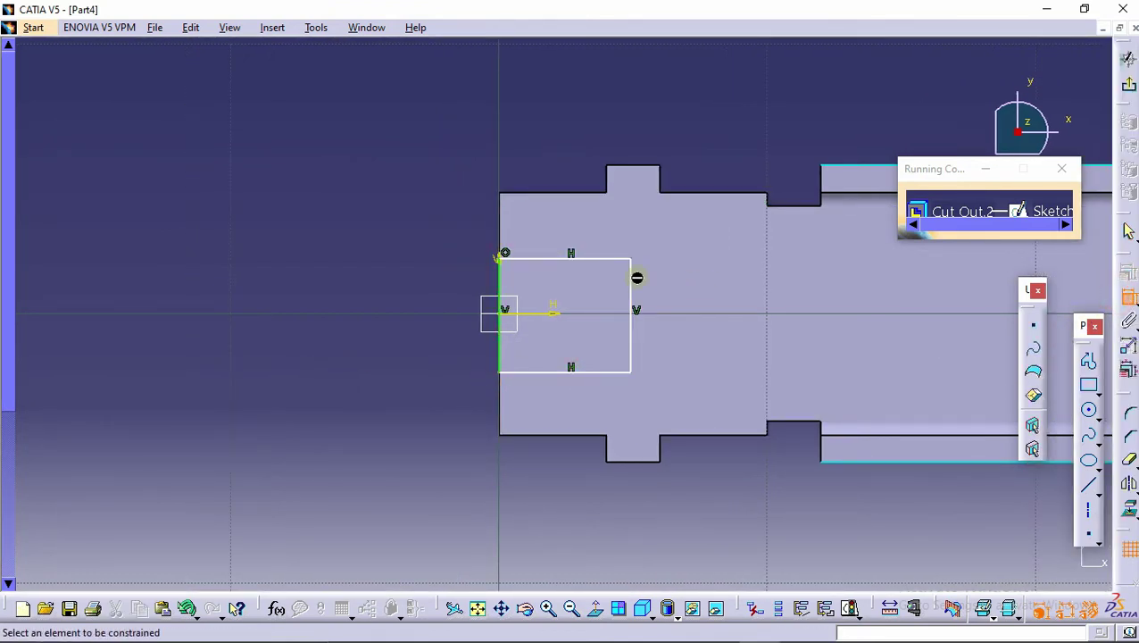
left_click(662, 286)
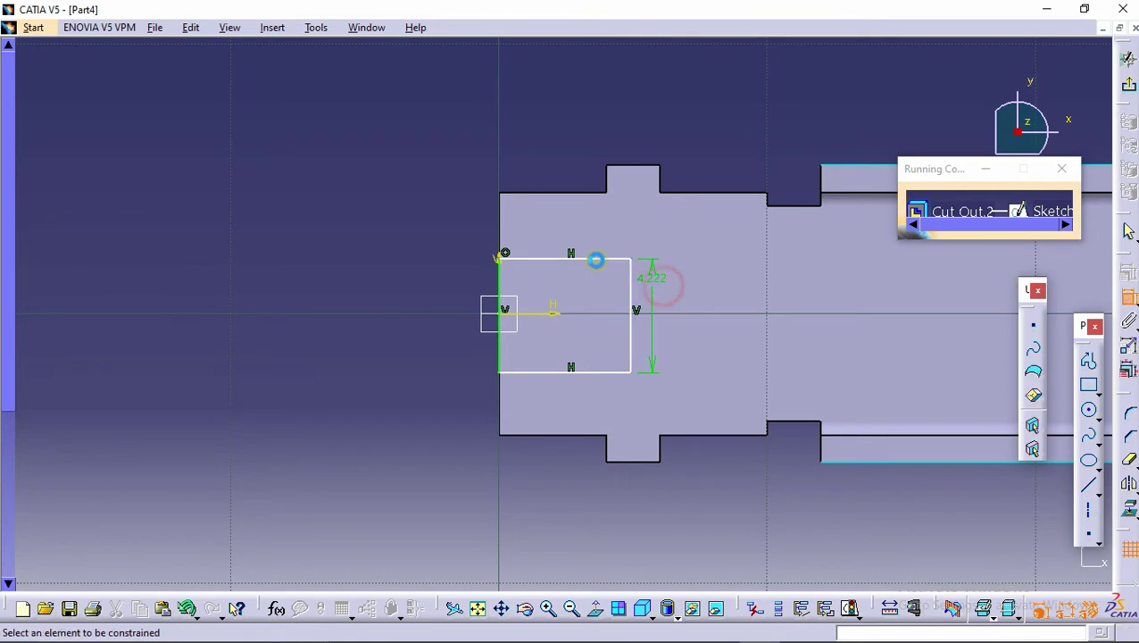
left_click(614, 258)
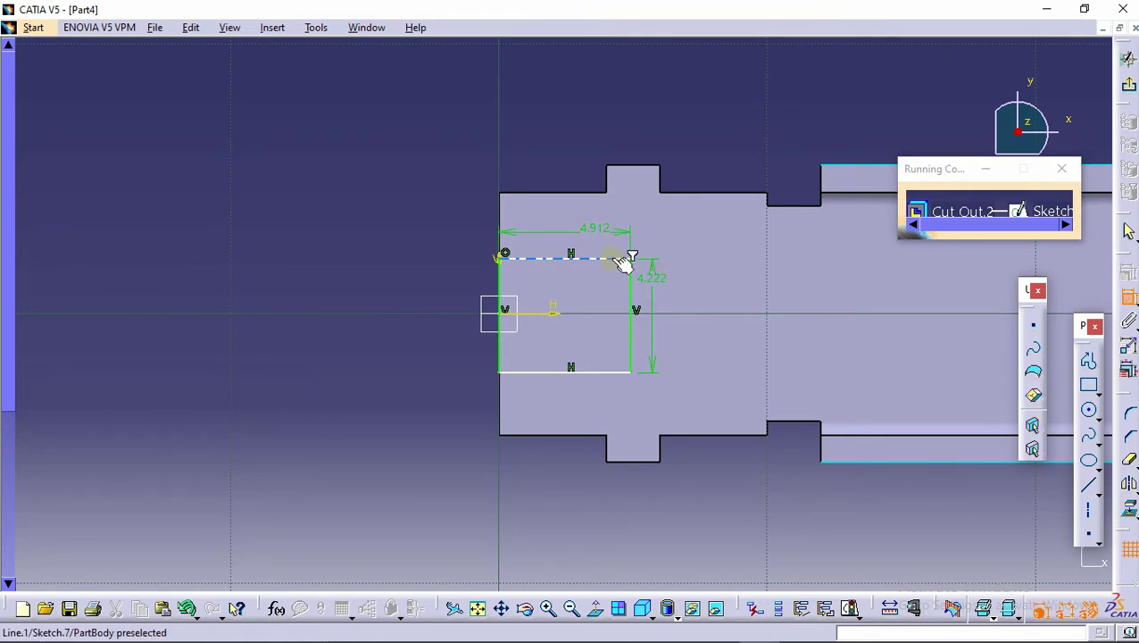
left_click(559, 312)
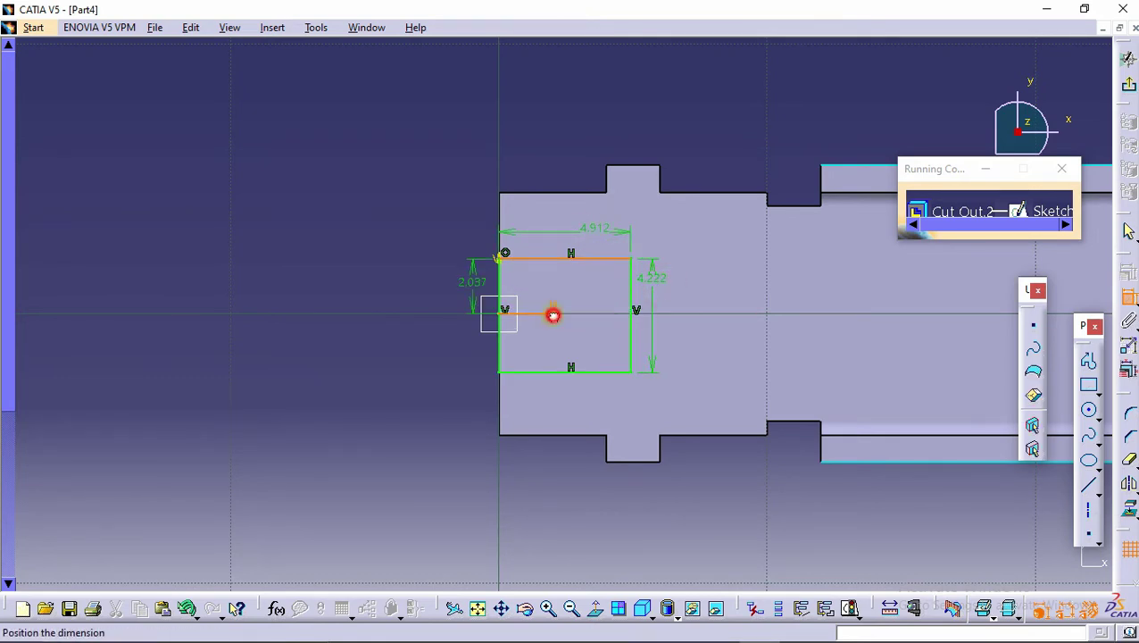
left_click(437, 264)
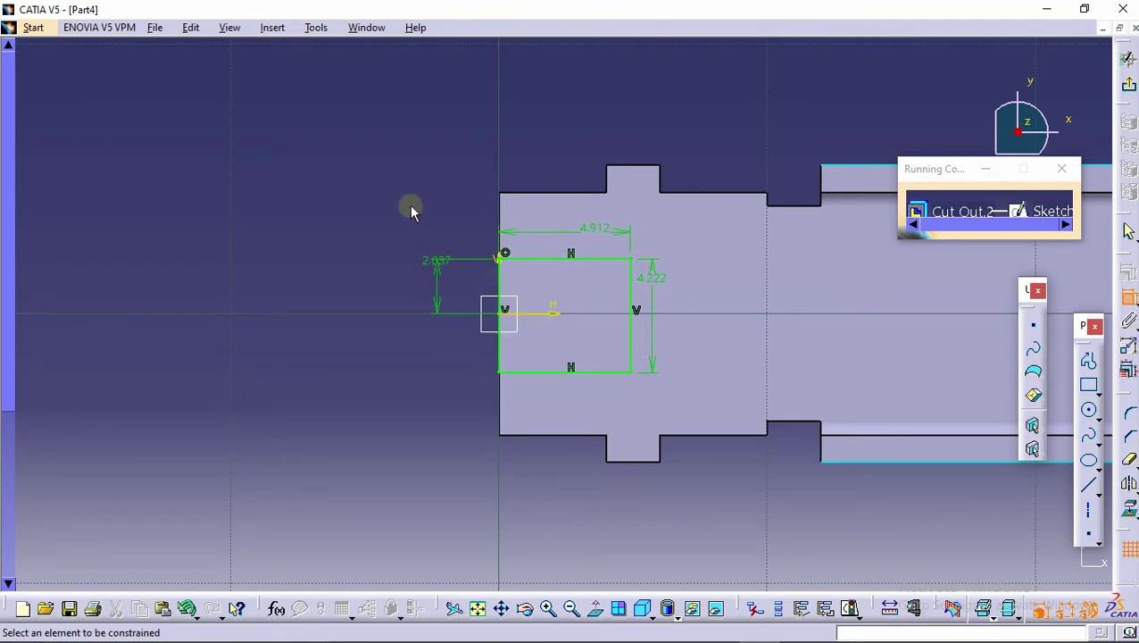
- Set the rectangle's length to 5 mm, height to 4 mm and upper-side offset to 2 mm, and create the Up to next cutout
double_click(603, 235)
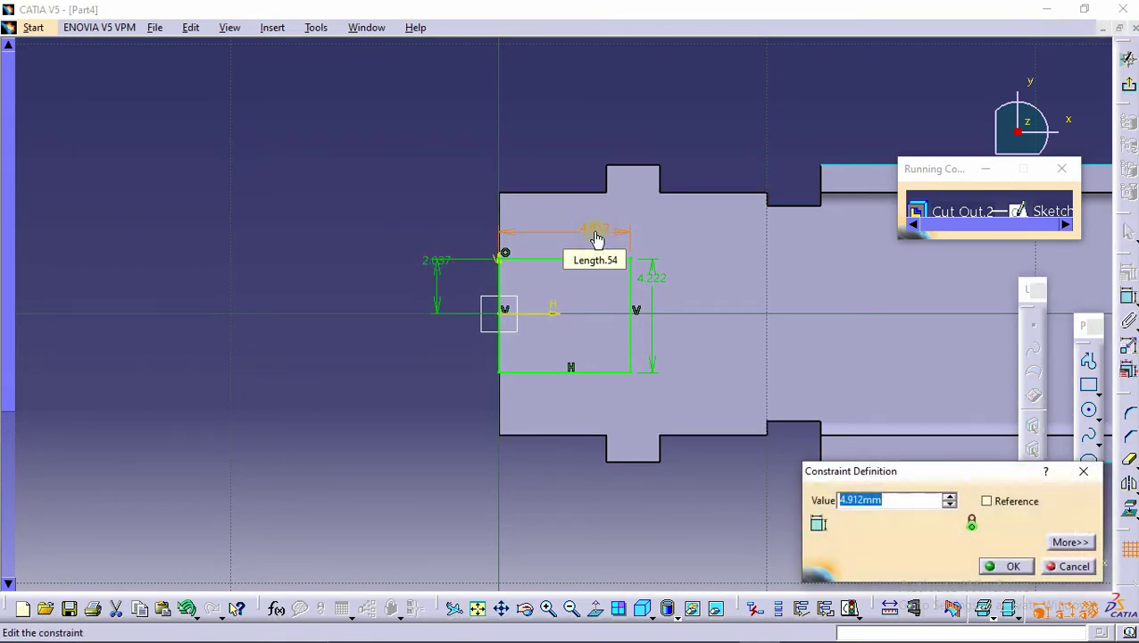
key("Return")
double_click(656, 277)
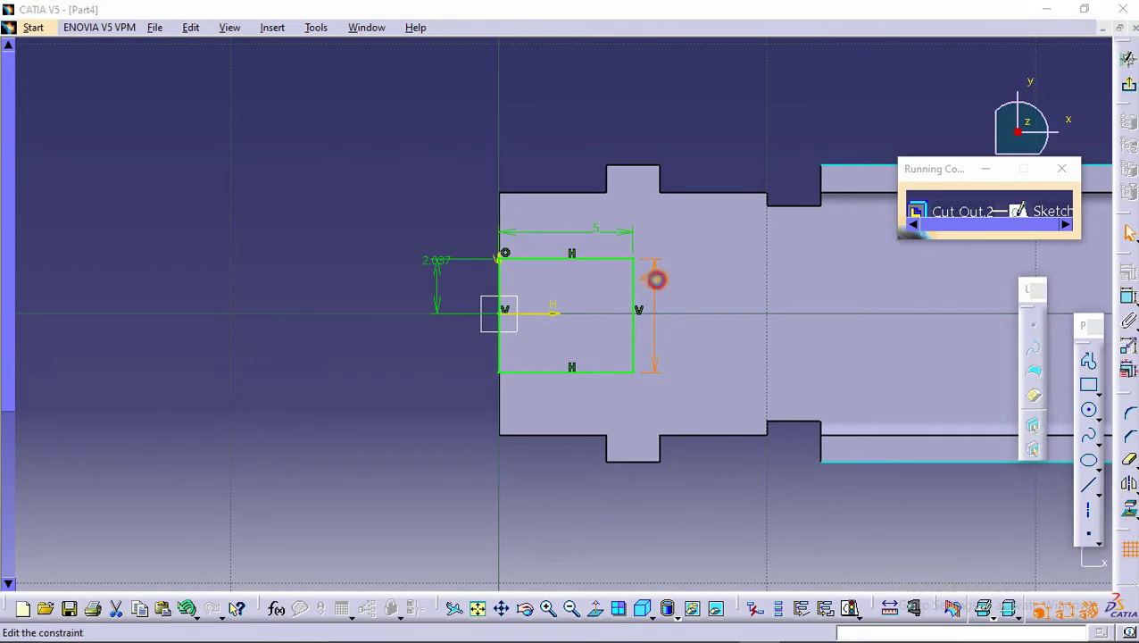
type("4")
key("Return")
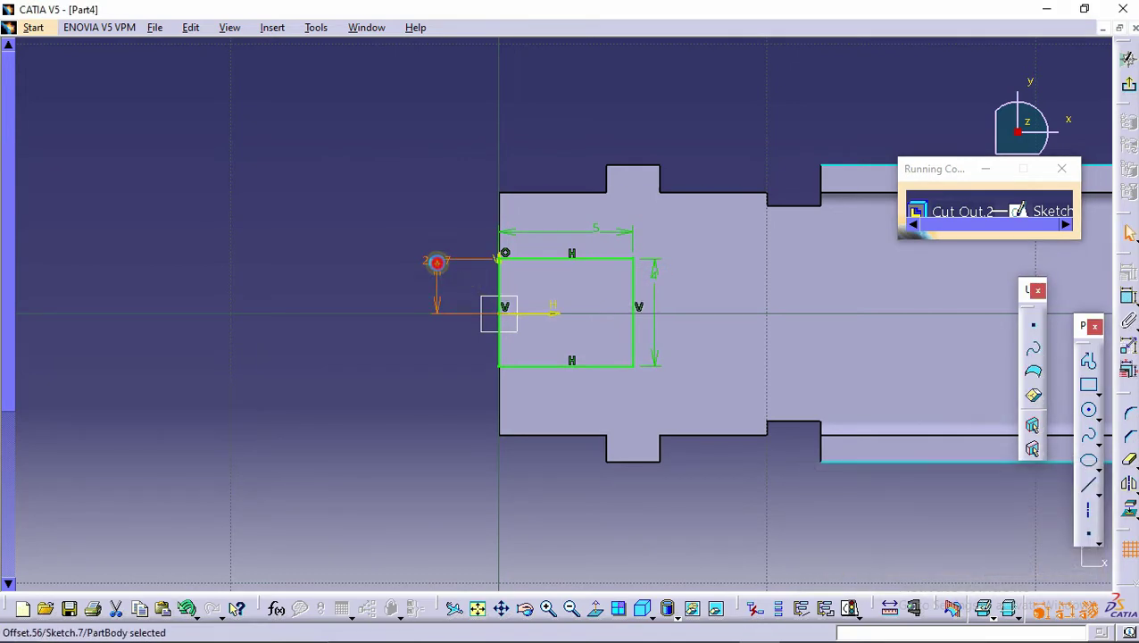
double_click(435, 261)
type("2mm")
key("Return")
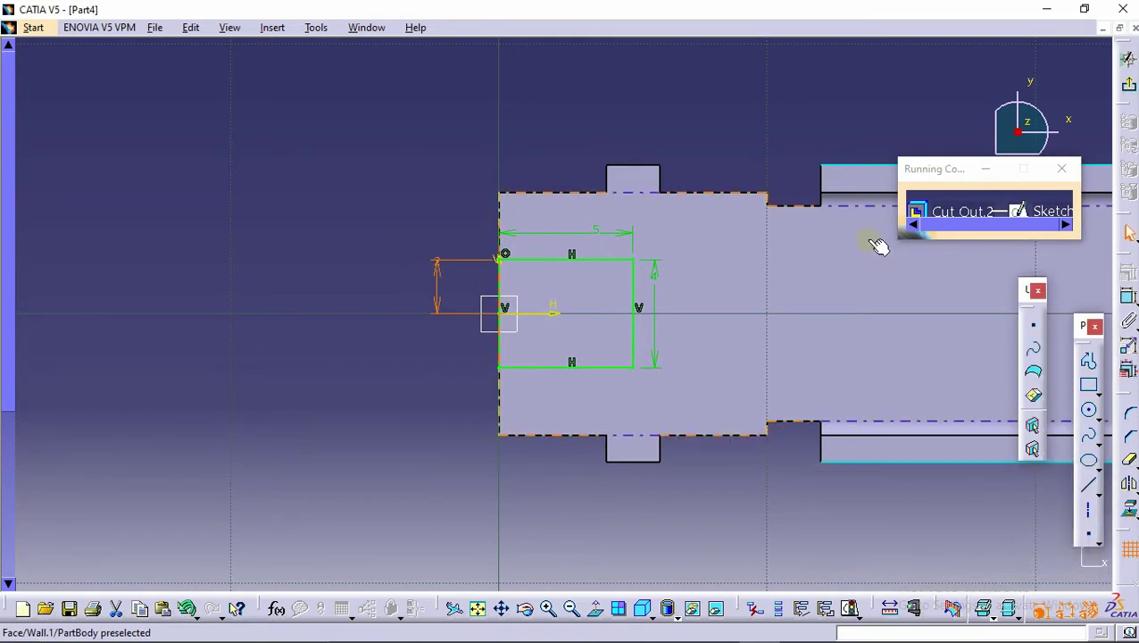
left_click(1125, 95)
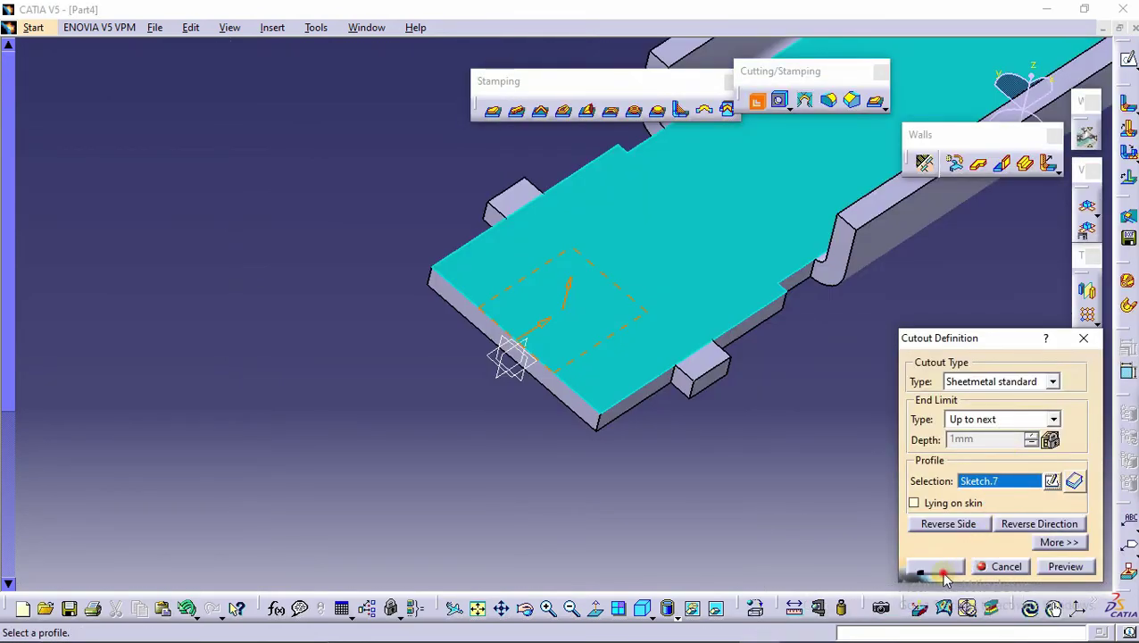
left_click(944, 574)
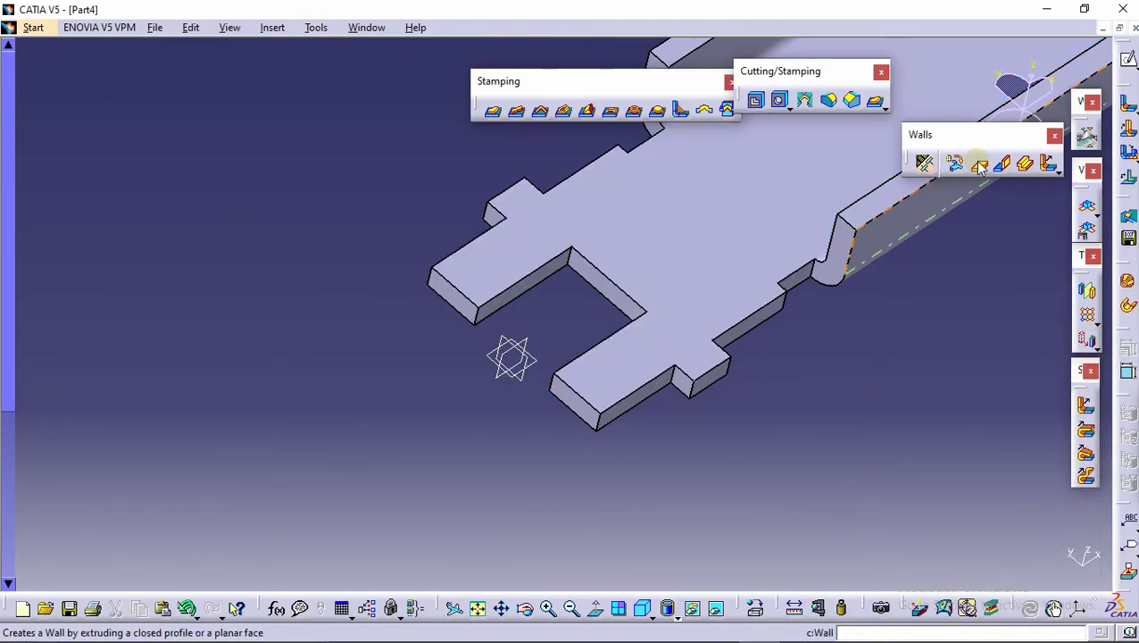
- Create a Basic 4 mm flange at 90 degrees with 0.5 mm radius on the near prong's end edge, reversed to bend downward
left_click(1050, 173)
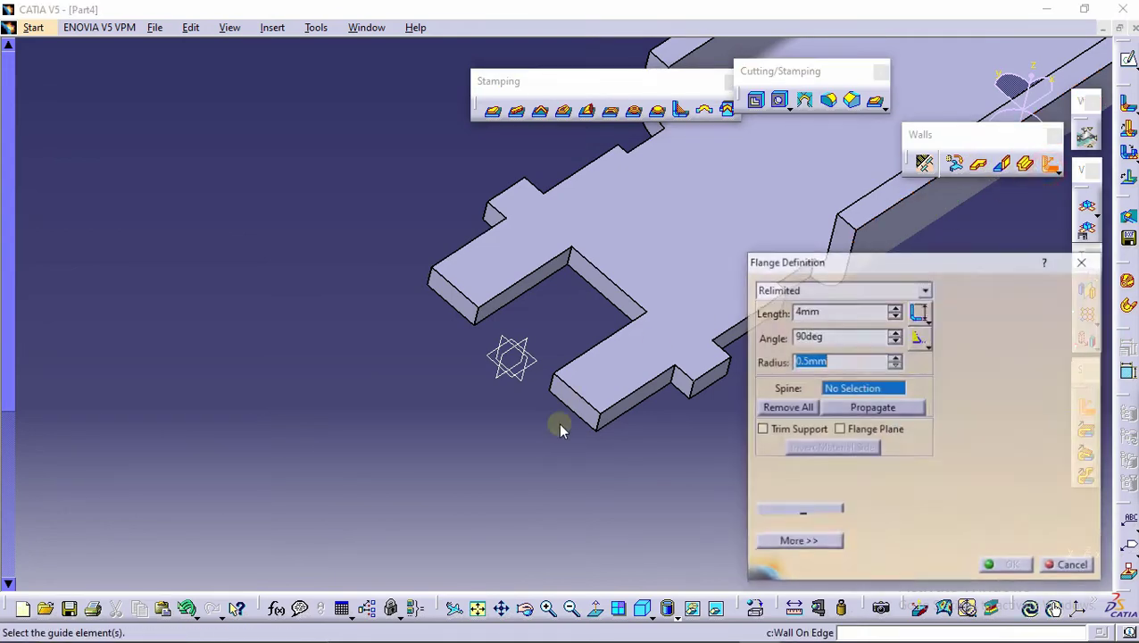
left_click(588, 421)
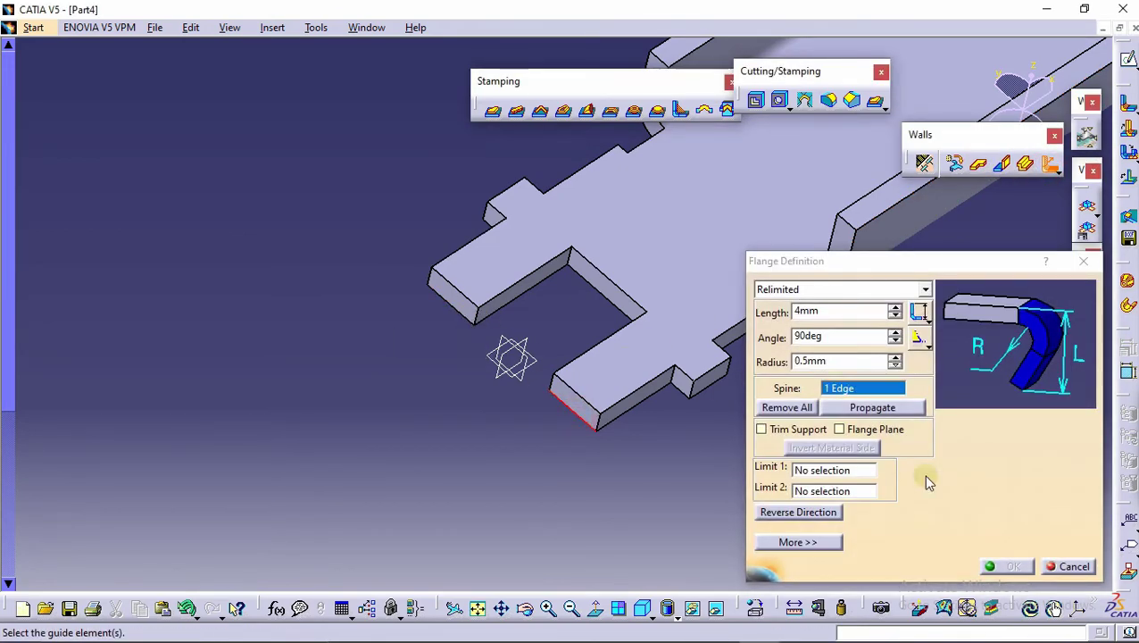
left_click(923, 291)
left_click(833, 306)
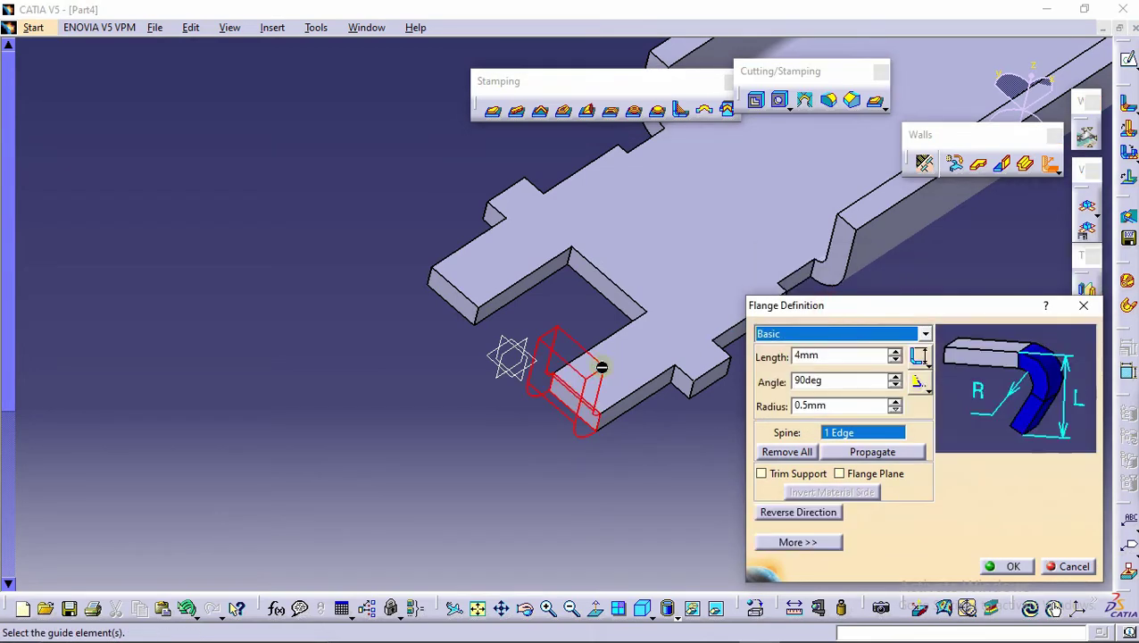
middle_click_drag(606, 429, 538, 344)
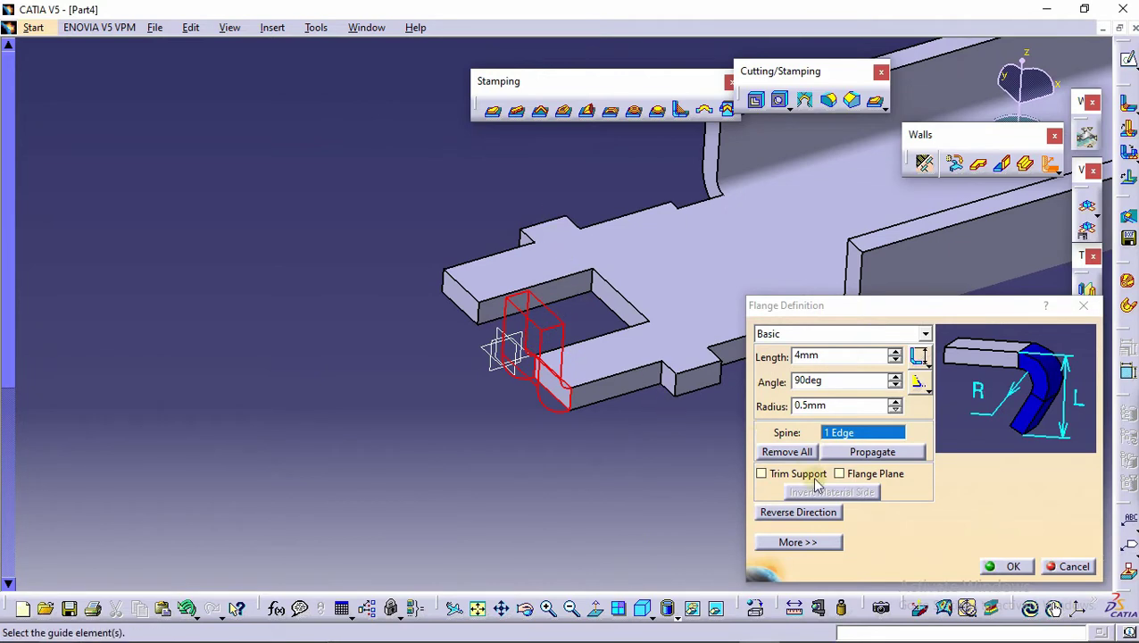
left_click(797, 510)
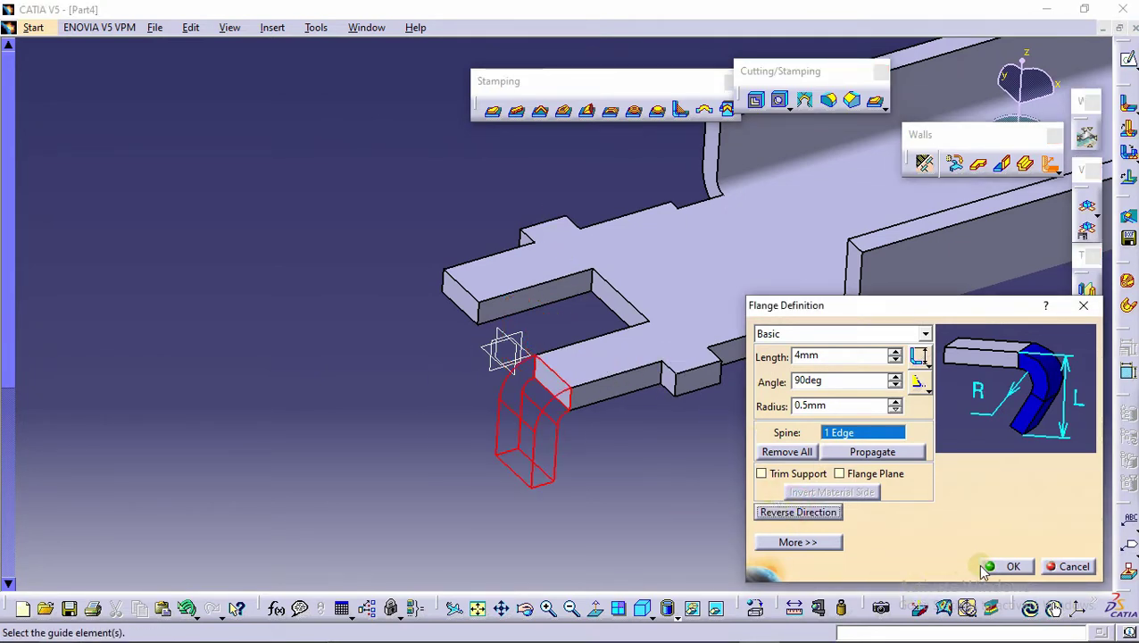
left_click(1008, 565)
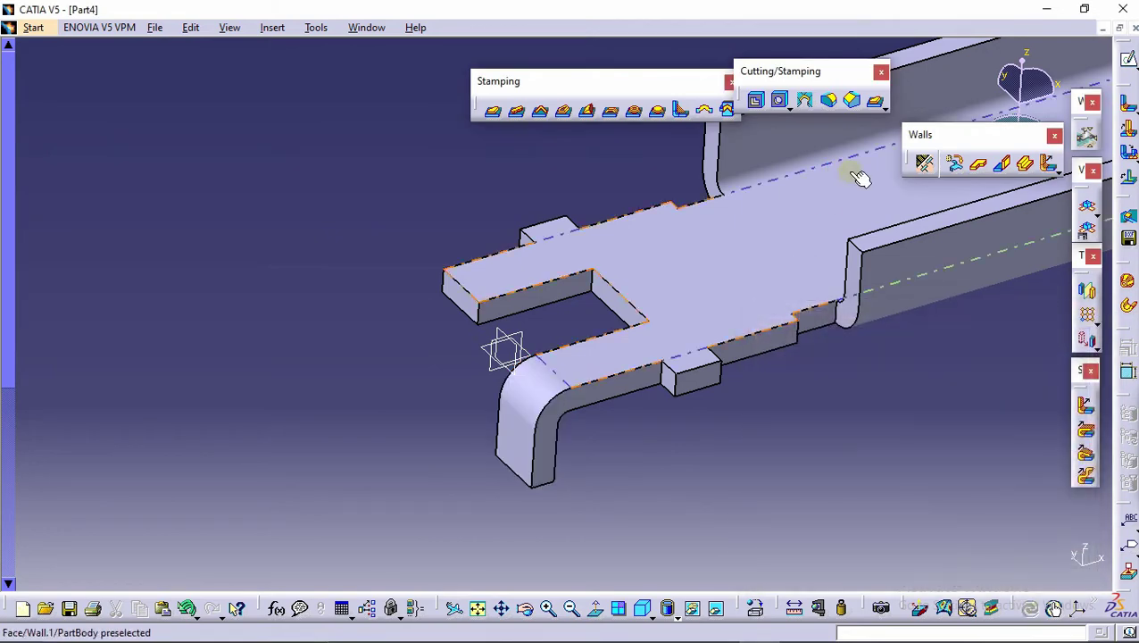
- Add a matching Basic flange, 4 mm at 90 degrees with 0.5 mm radius, bending downward from the other prong's end edge
left_click(1049, 165)
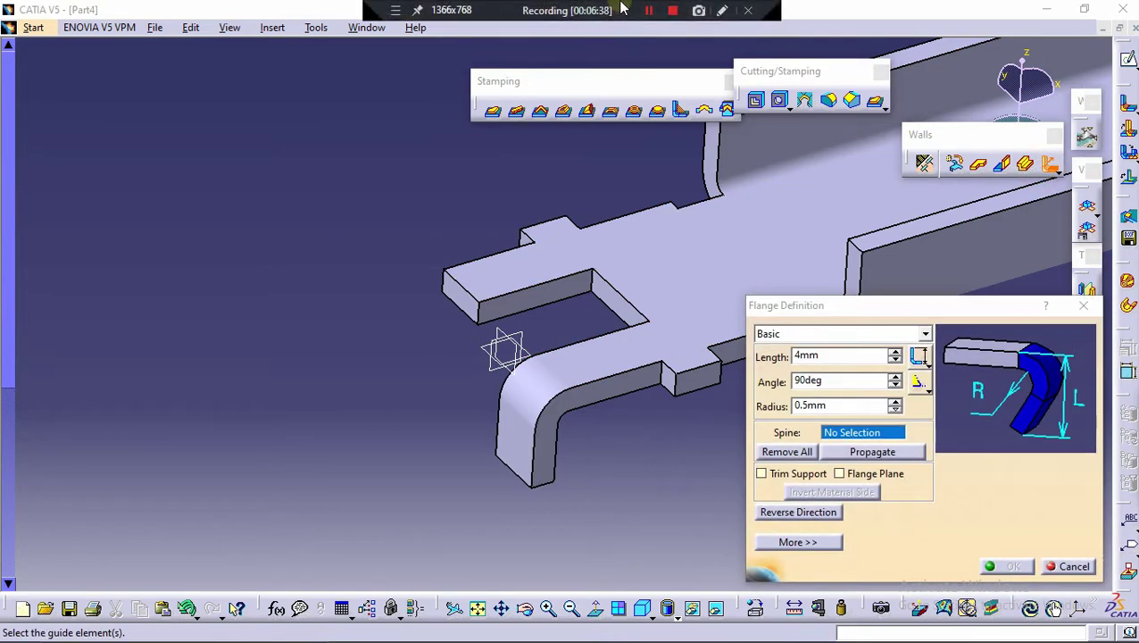
left_click(464, 312)
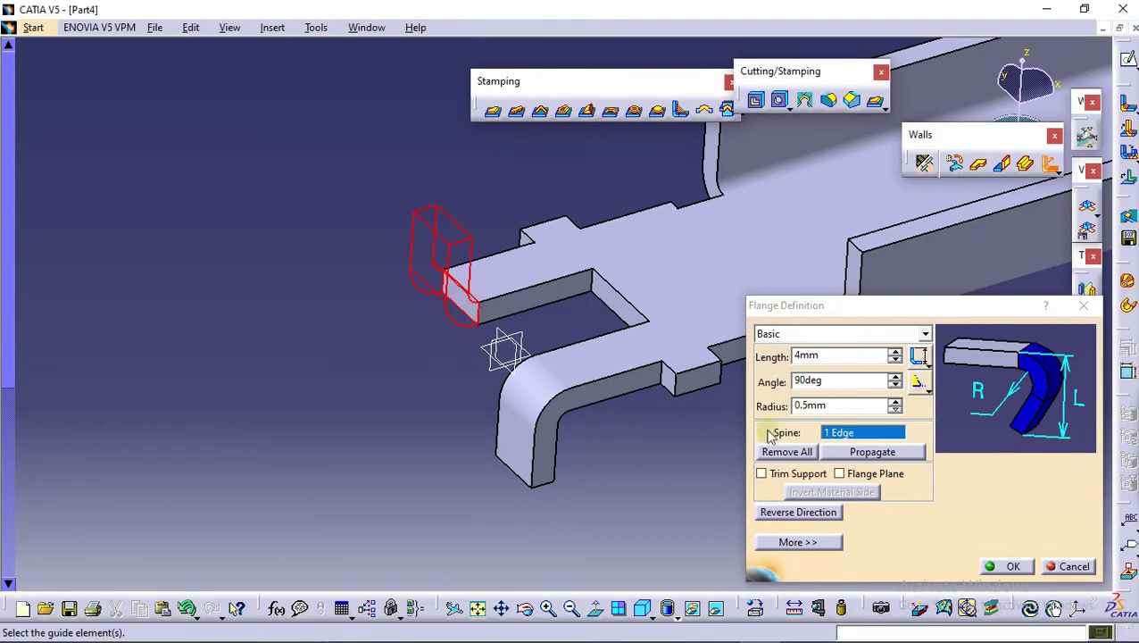
left_click(792, 511)
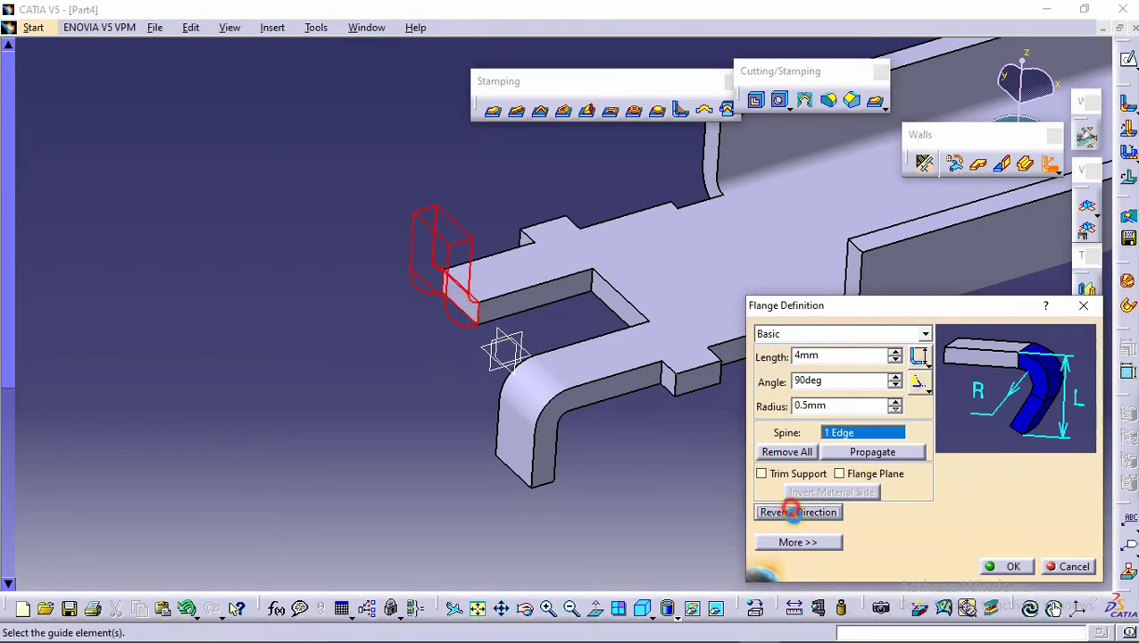
left_click(992, 570)
- Start a wall Extrusion at the part's opposite end, open its profile sketch on the side flange's narrow top face and flip the sketch view
middle_click_drag(590, 239, 554, 327)
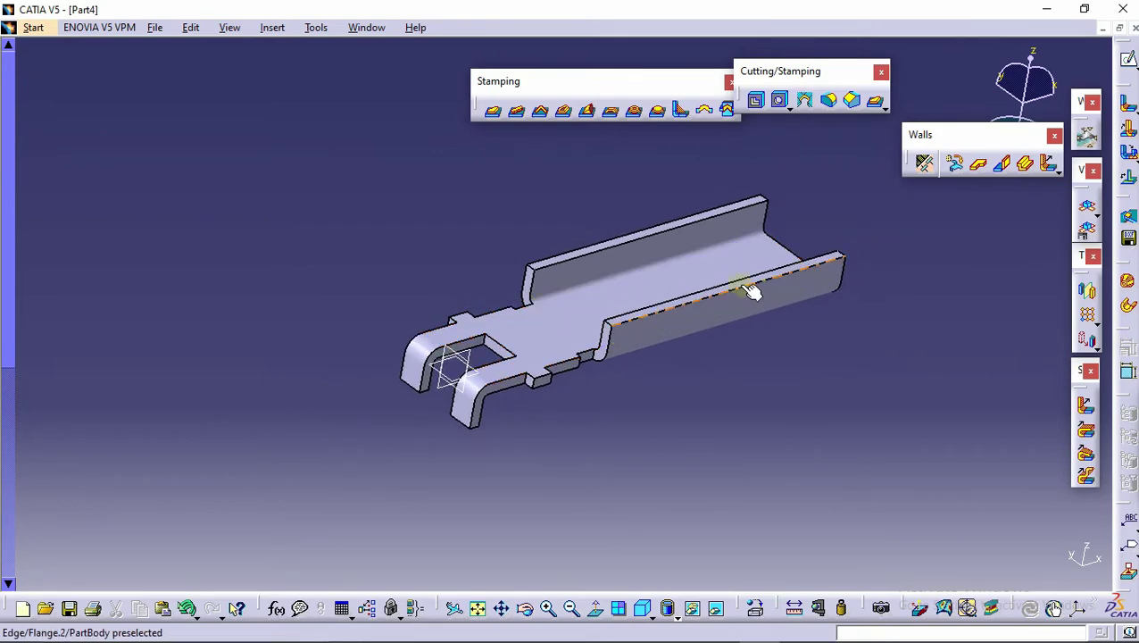
middle_click_drag(752, 290, 513, 192)
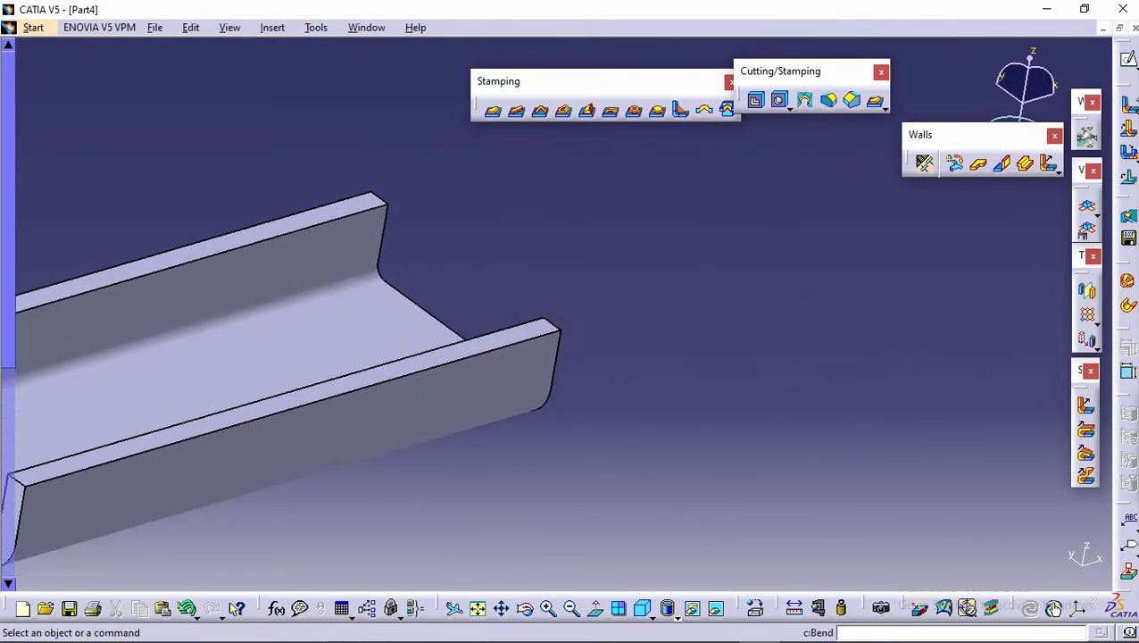
left_click(1027, 165)
middle_click_drag(528, 369, 361, 332)
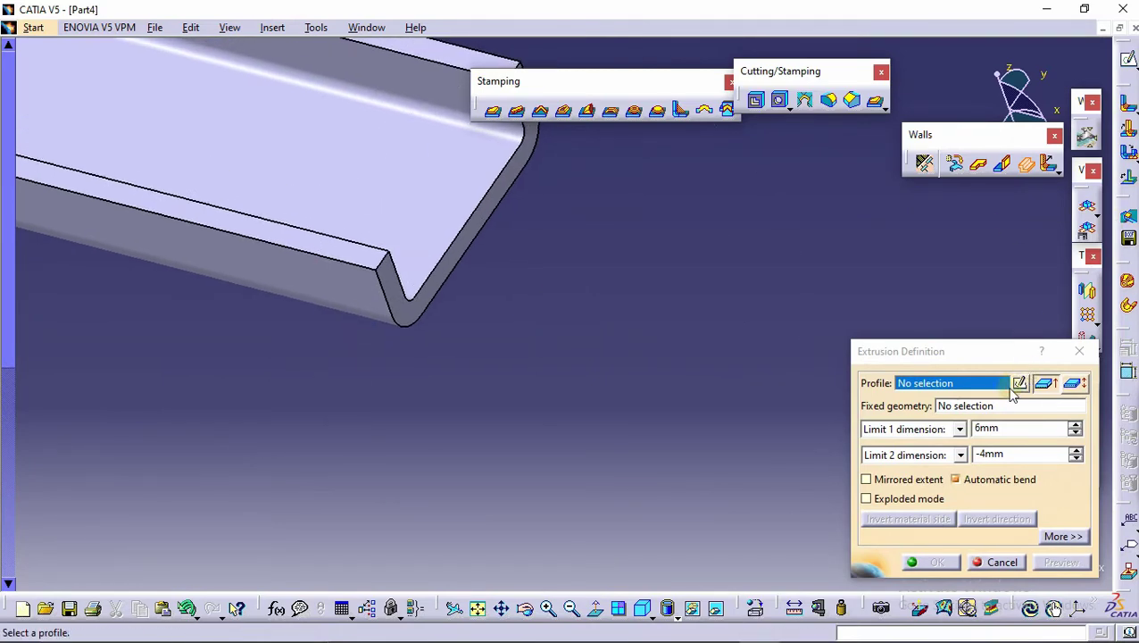
left_click(1019, 382)
left_click(368, 256)
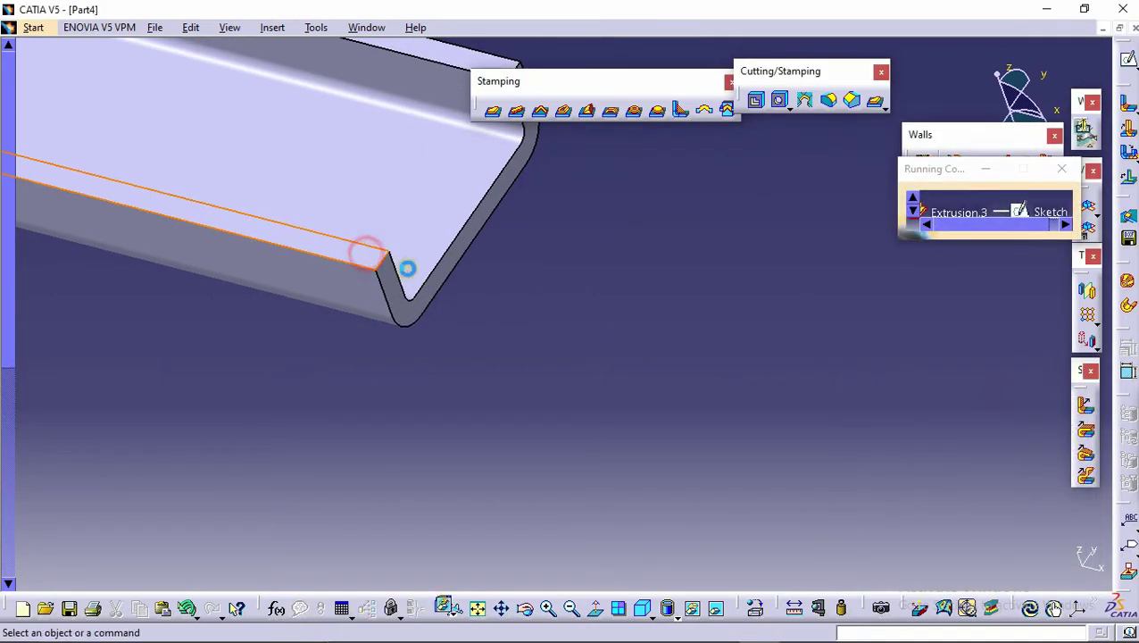
left_click(595, 608)
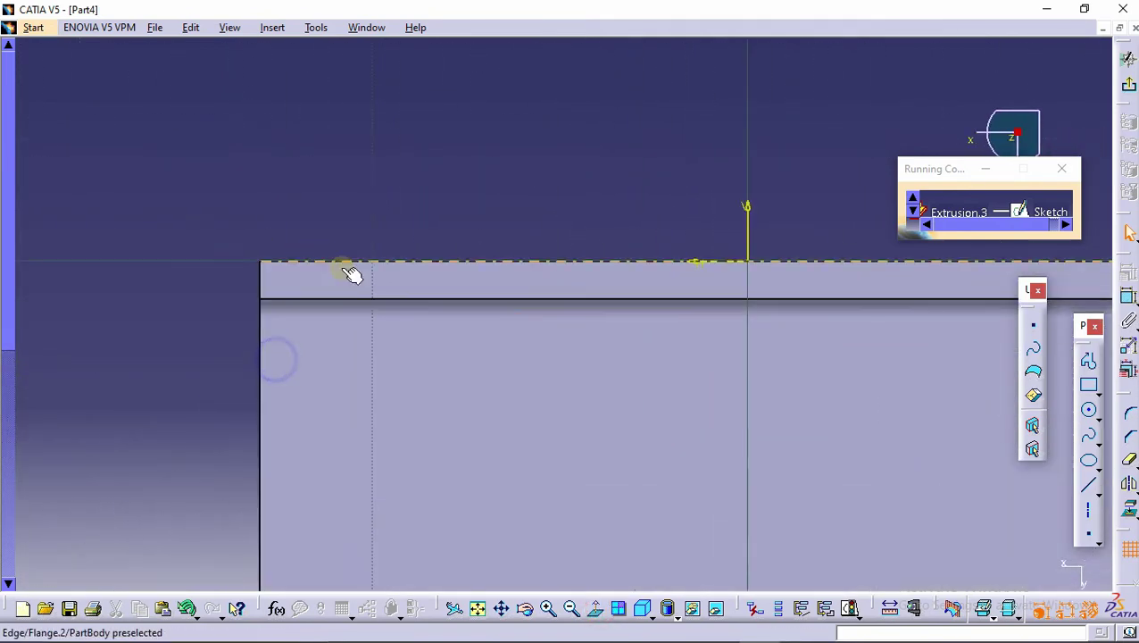
- Sketch a horizontal line extending outward from the flange's end corner and set its length to 5 mm
left_click(1088, 485)
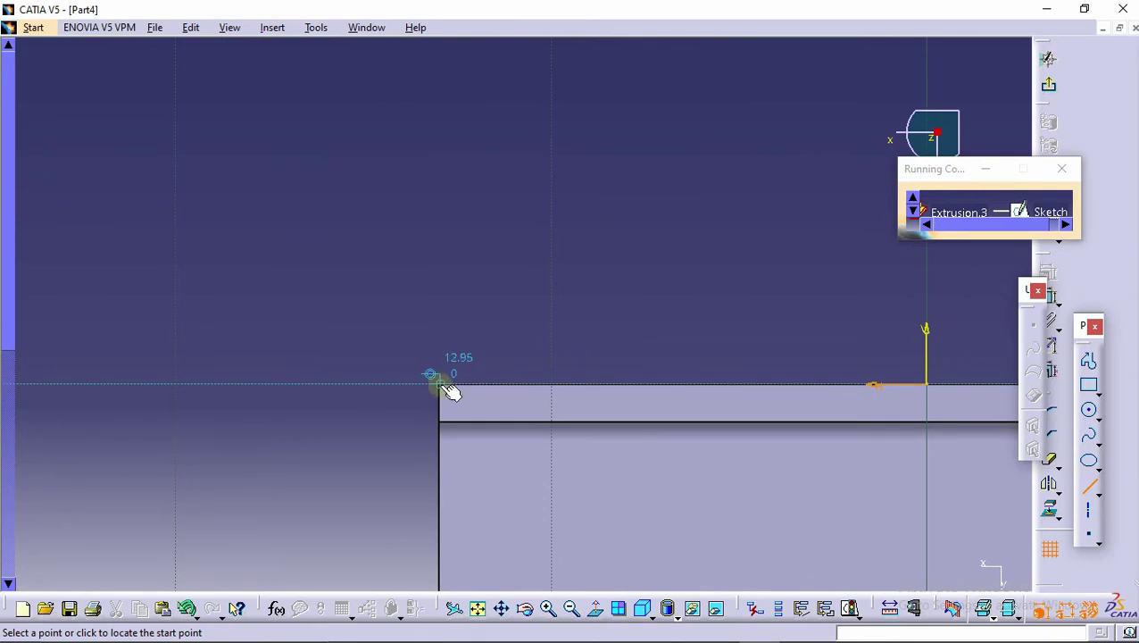
left_click(253, 385)
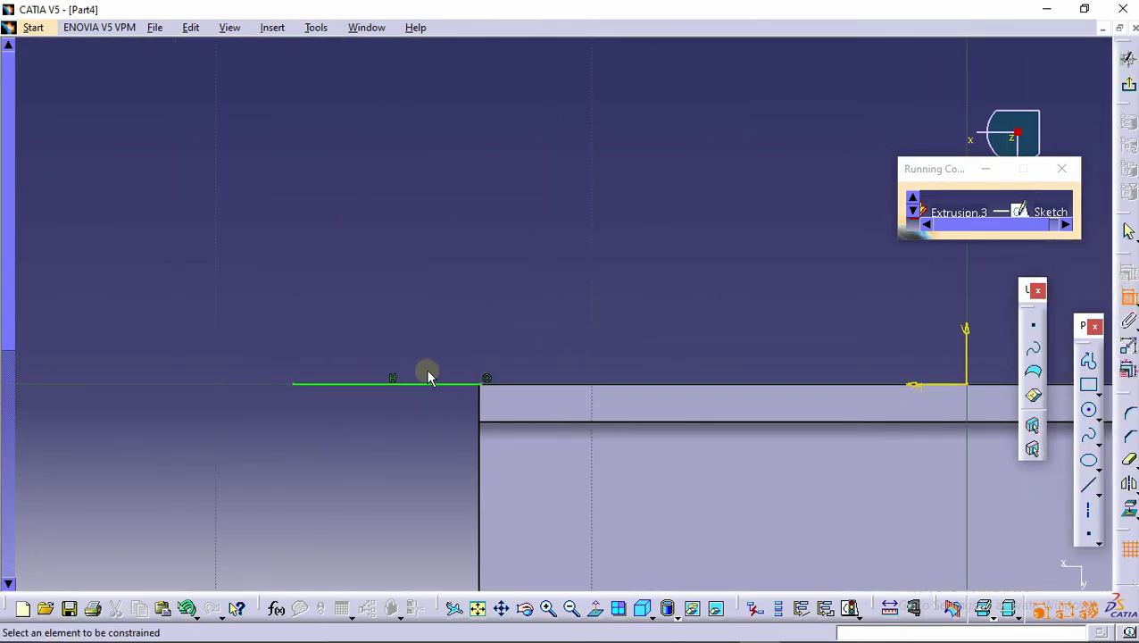
left_click(444, 397)
left_click(446, 326)
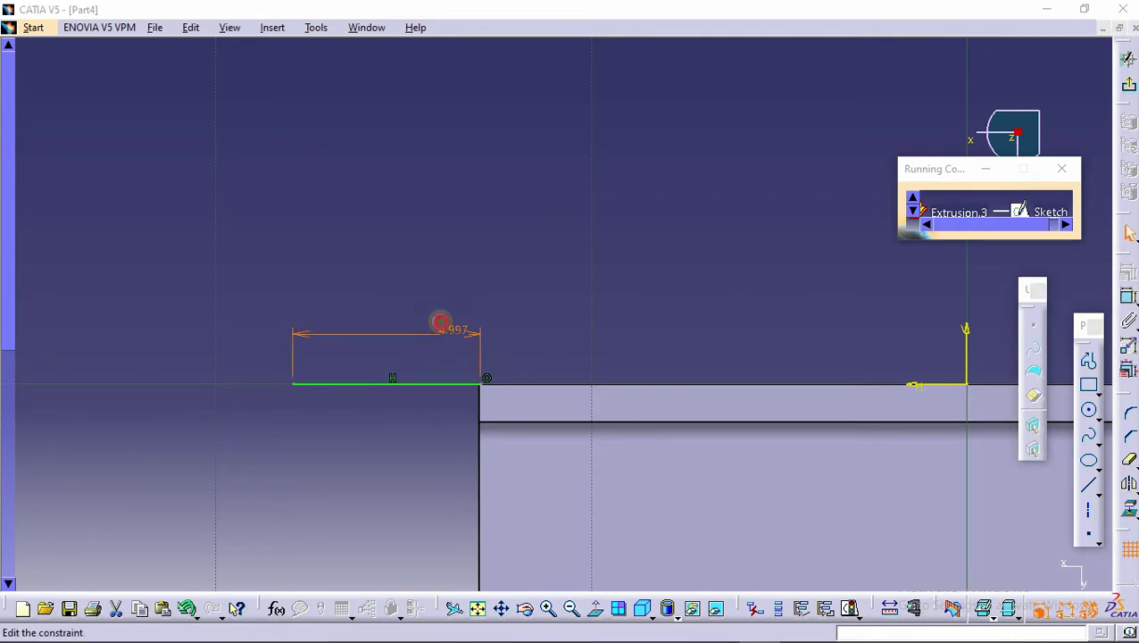
double_click(446, 329)
type("5")
key("Return")
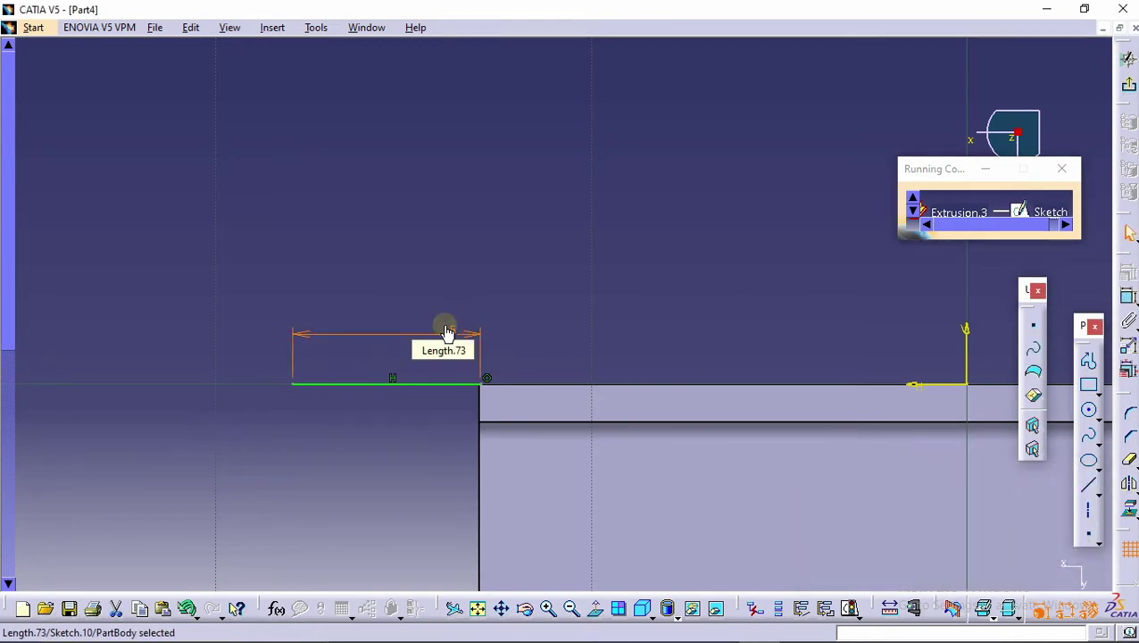
- Make the line's inner endpoint coincident with the flange's end edge and finish the profile sketch
left_click(1129, 301)
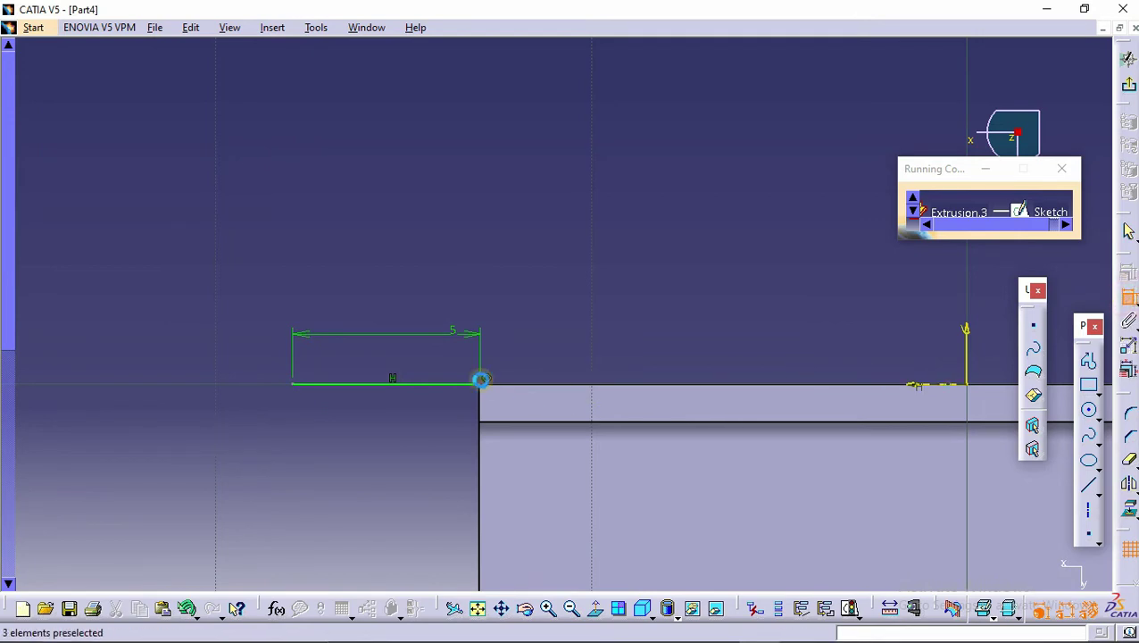
left_click(489, 403)
right_click(542, 325)
left_click(579, 401)
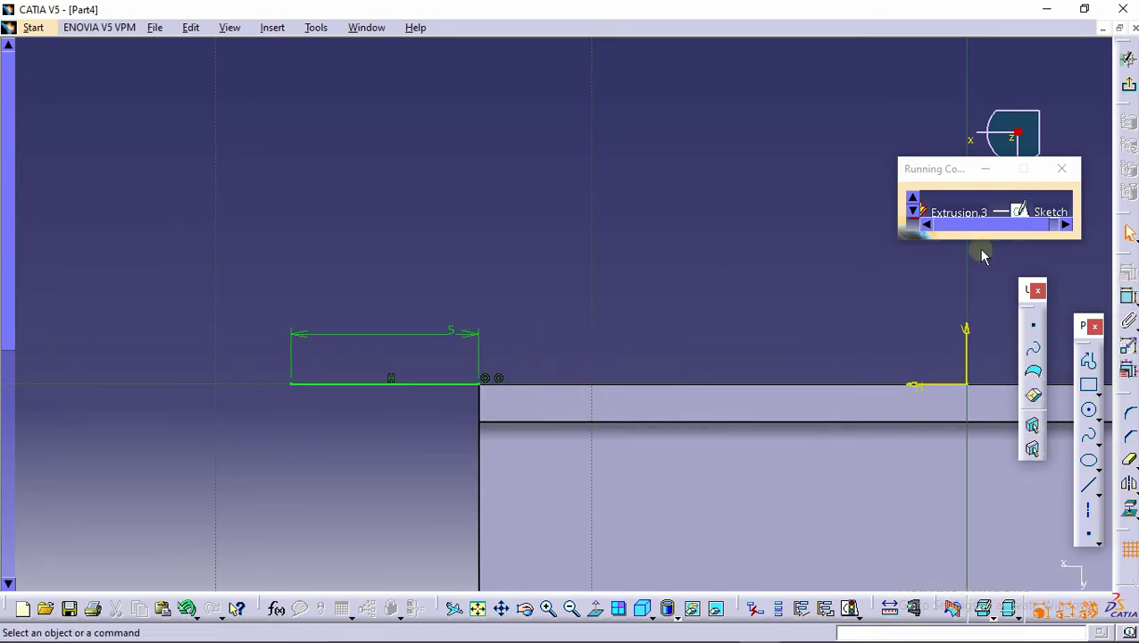
left_click(1129, 84)
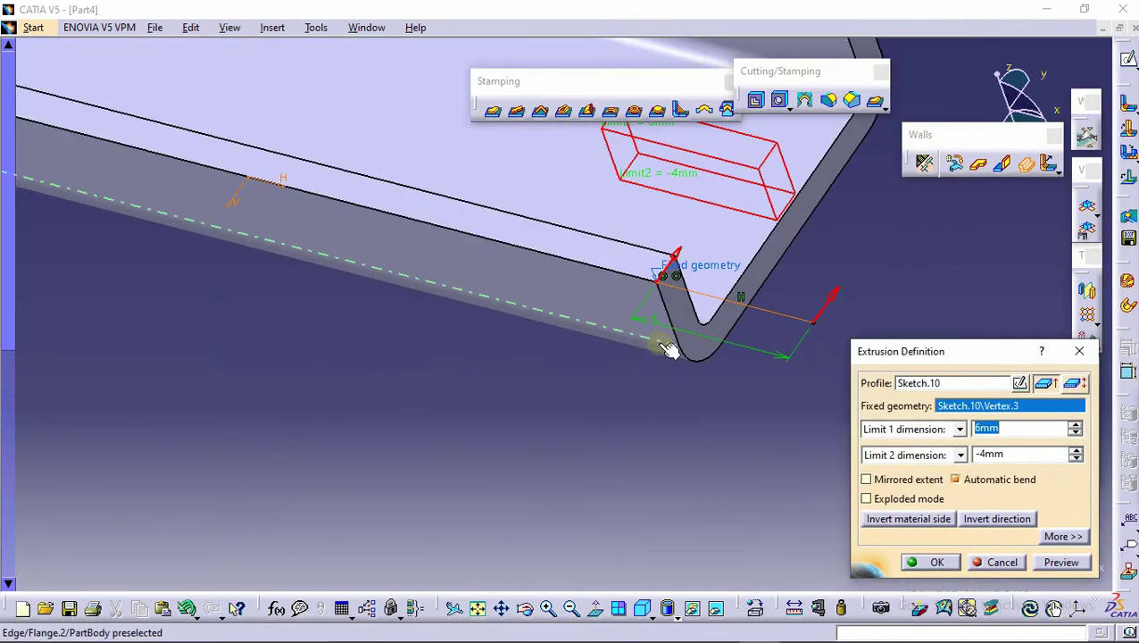
- Set the extrusion's Limit 1 to 1 mm and Limit 2 to 3 mm, preview it and create the wall extension
mouse_move(668, 344)
middle_mouse_down()
mouse_move(739, 272)
mouse_move(651, 288)
mouse_move(730, 234)
middle_mouse_up()
left_click_drag(656, 192, 680, 373)
middle_click_drag(618, 293, 591, 338)
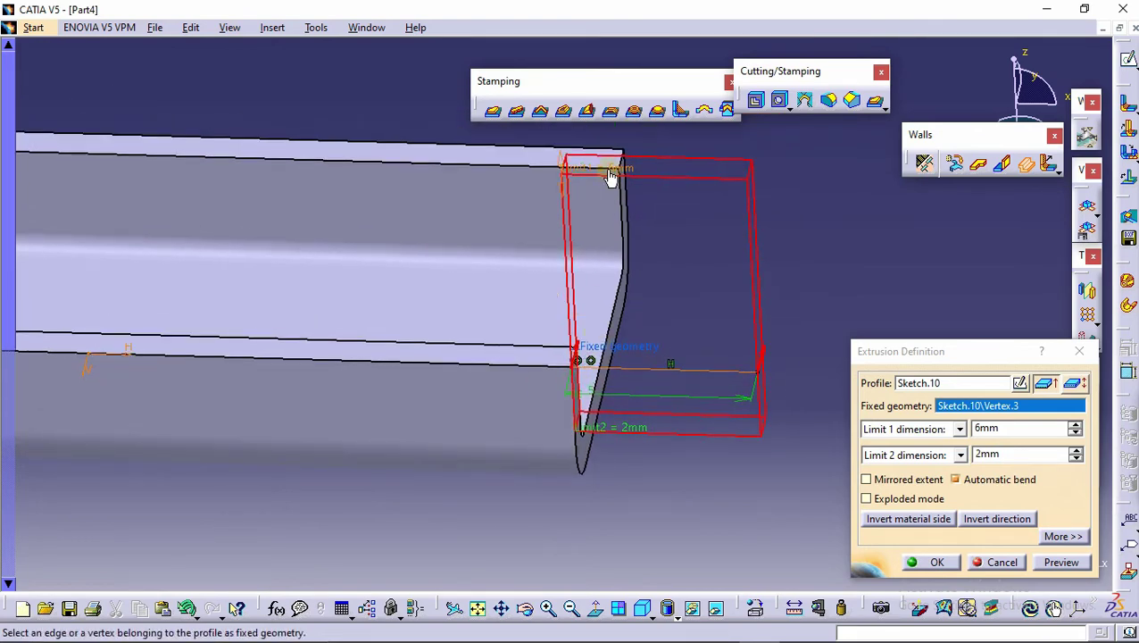
left_click_drag(610, 178, 625, 348)
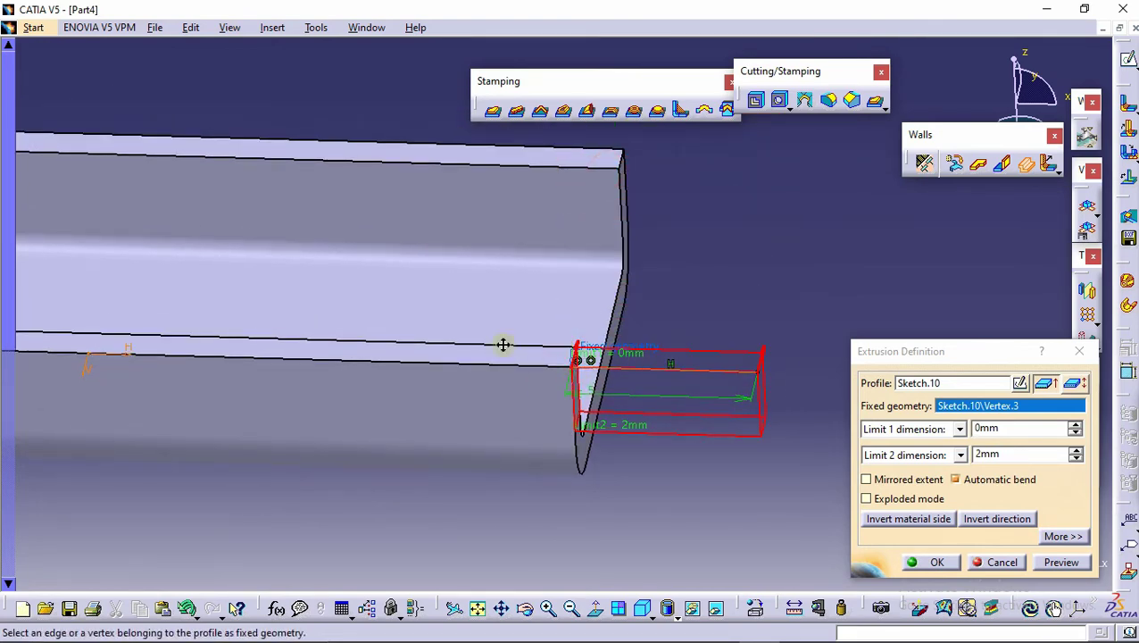
middle_click_drag(503, 345, 470, 269)
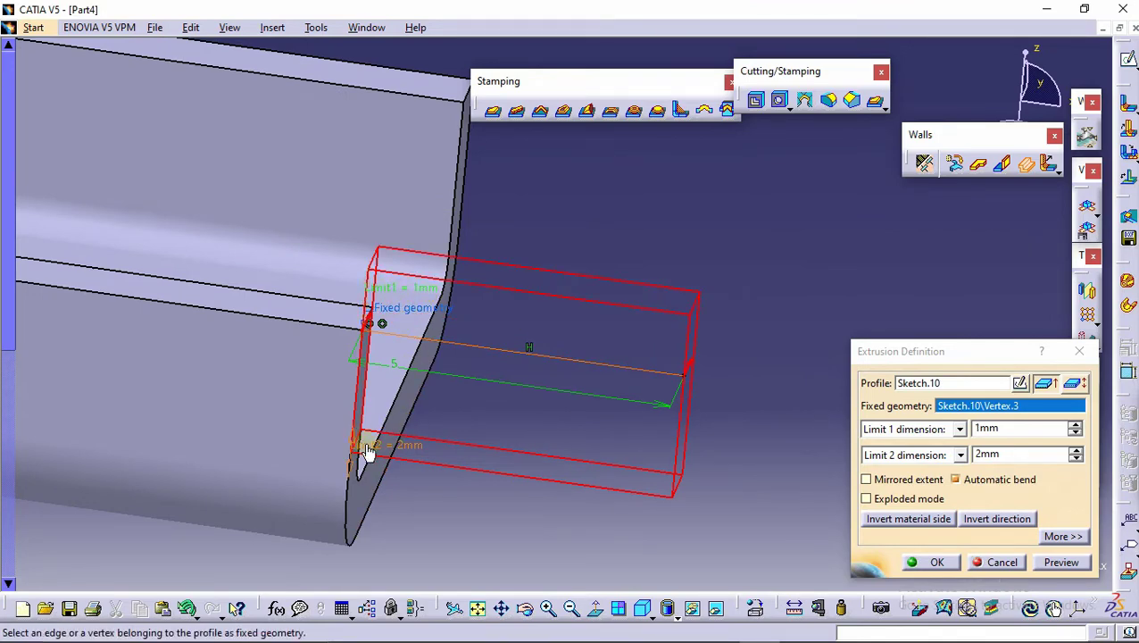
left_click_drag(366, 451, 386, 500)
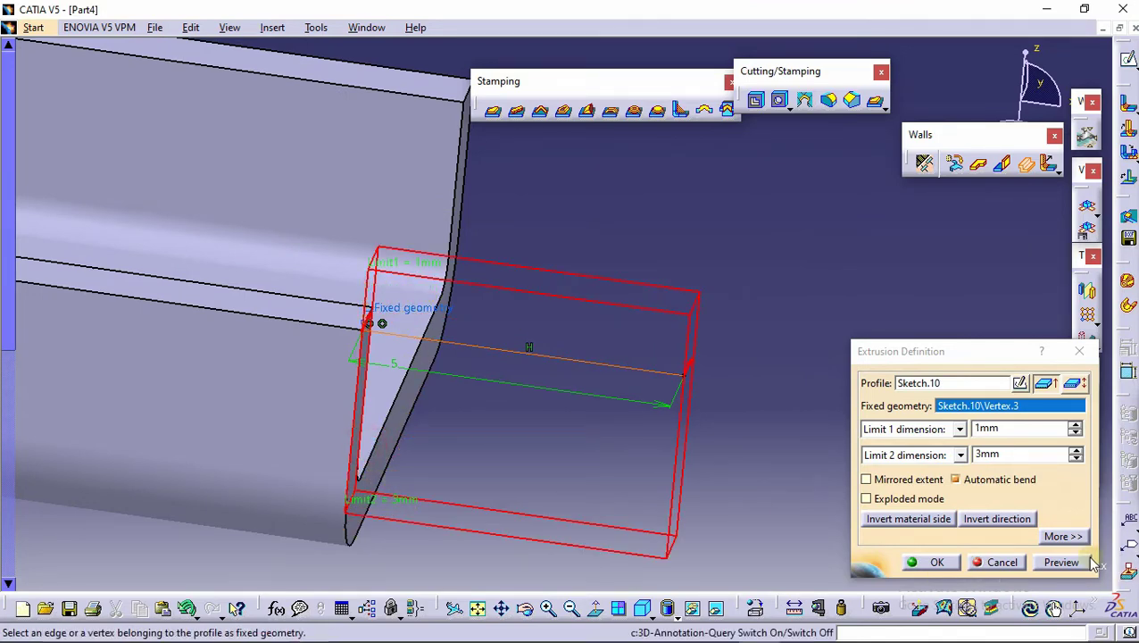
left_click(1061, 561)
left_click(933, 563)
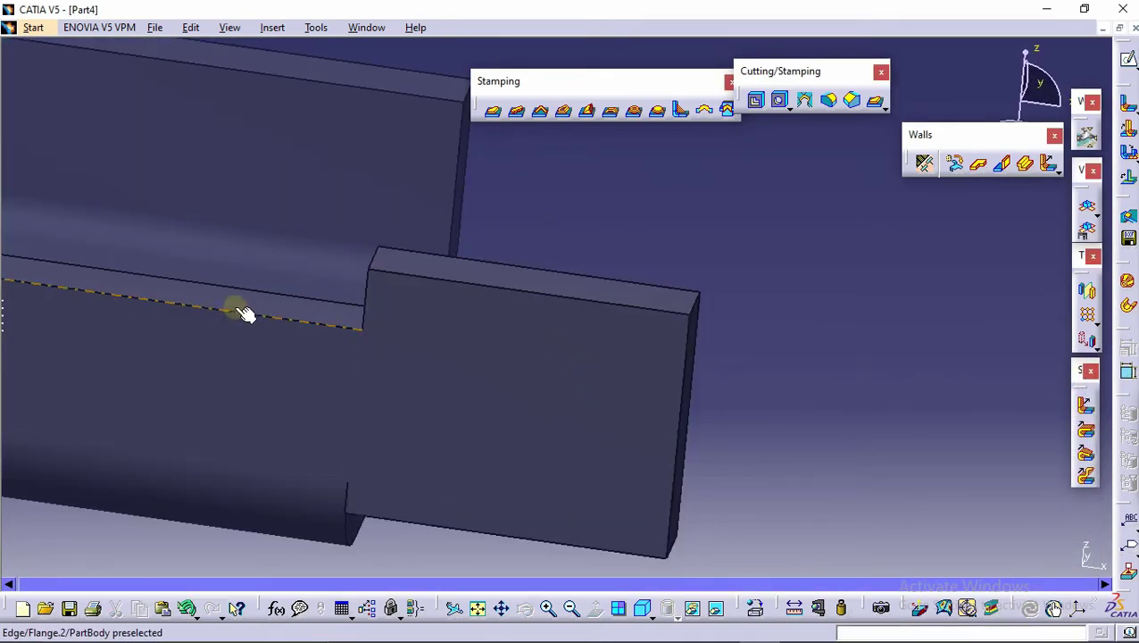
- Bring the specification tree's nodes into view beside the model
scroll(234, 306, "down", 3)
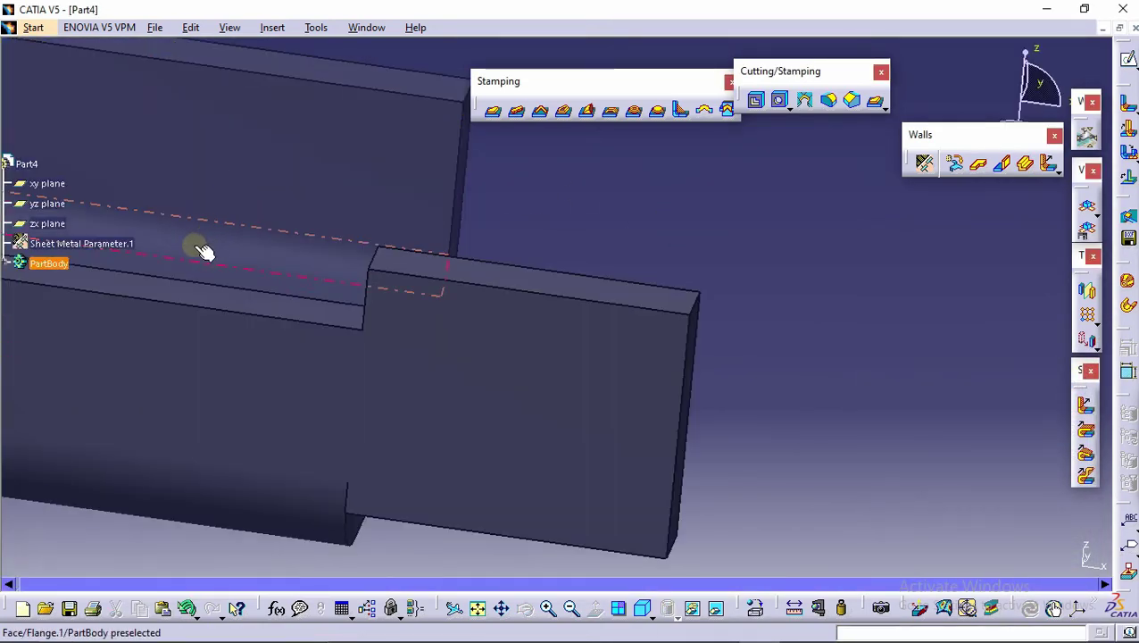
left_click(5, 249)
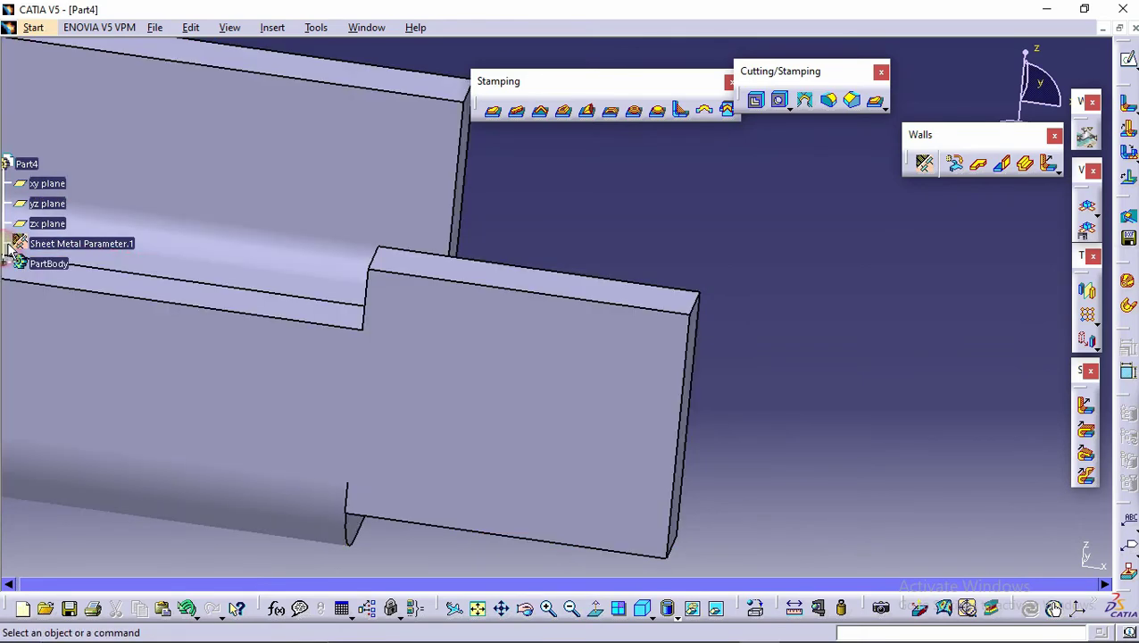
middle_click_drag(643, 205, 641, 364)
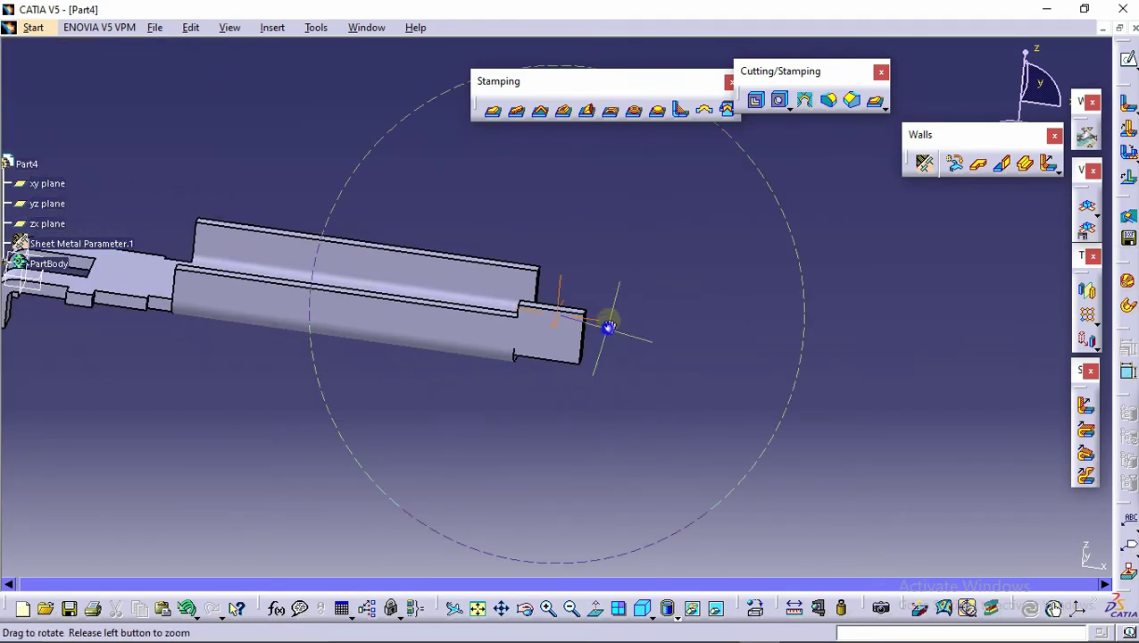
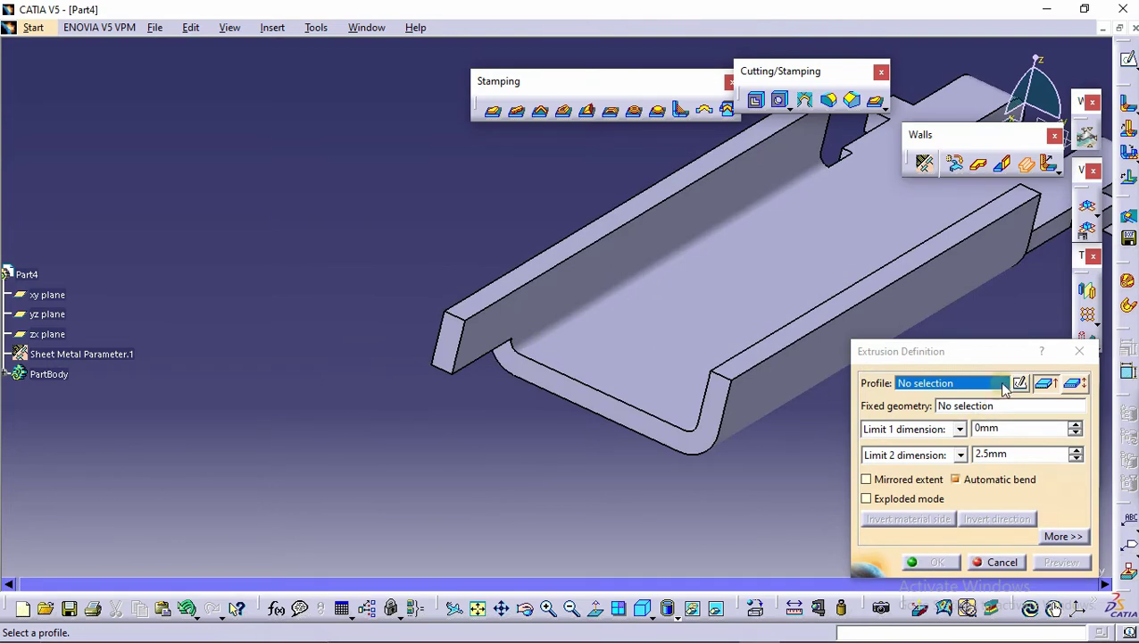
- Start the extrusion's profile sketch on the side flange's top face and project the hidden line of the existing flange extension into it
left_click(1022, 384)
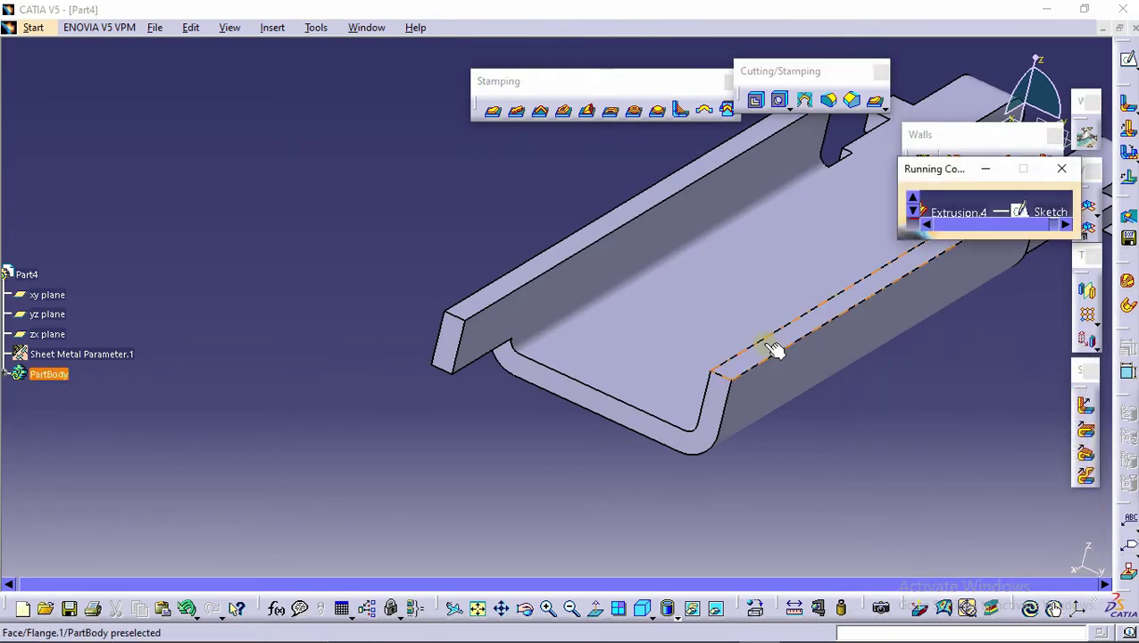
left_click(749, 349)
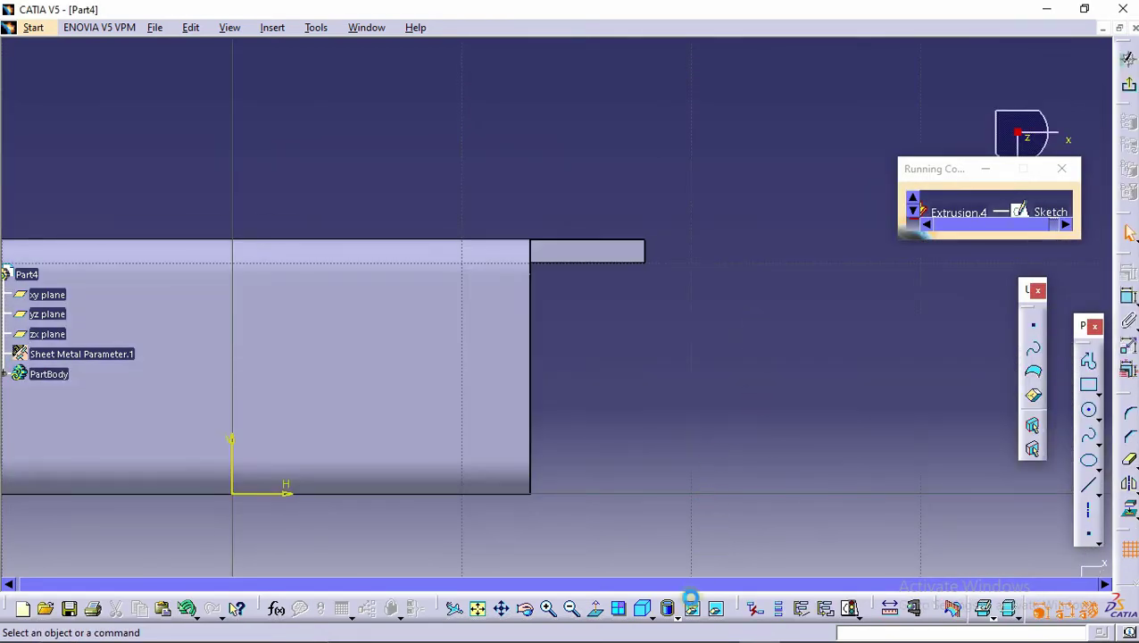
left_click(716, 612)
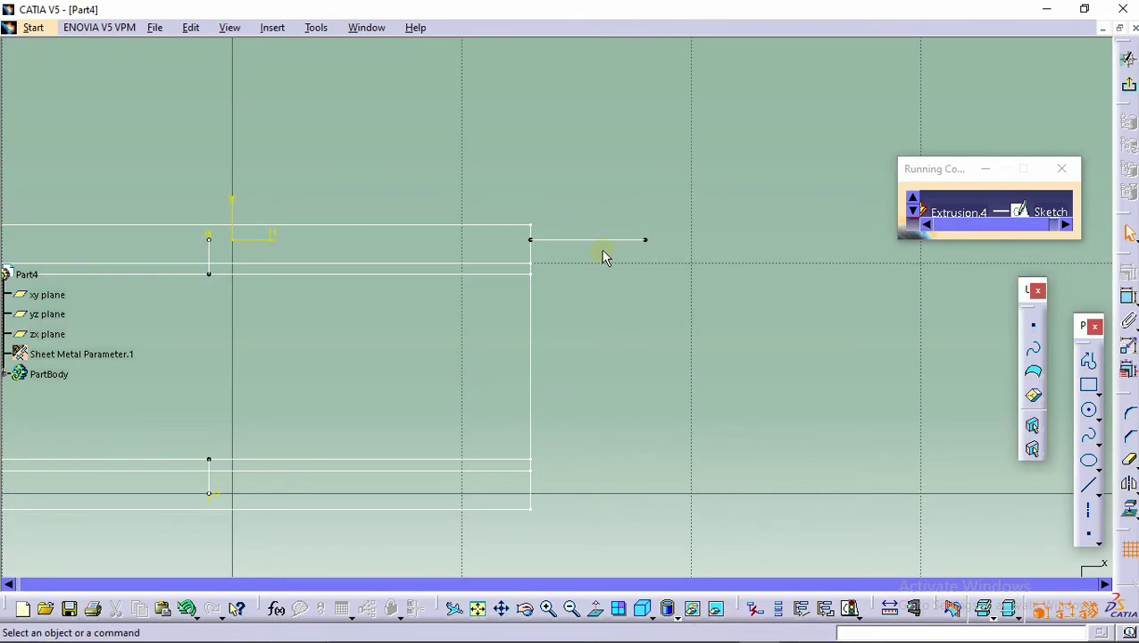
left_click(1129, 507)
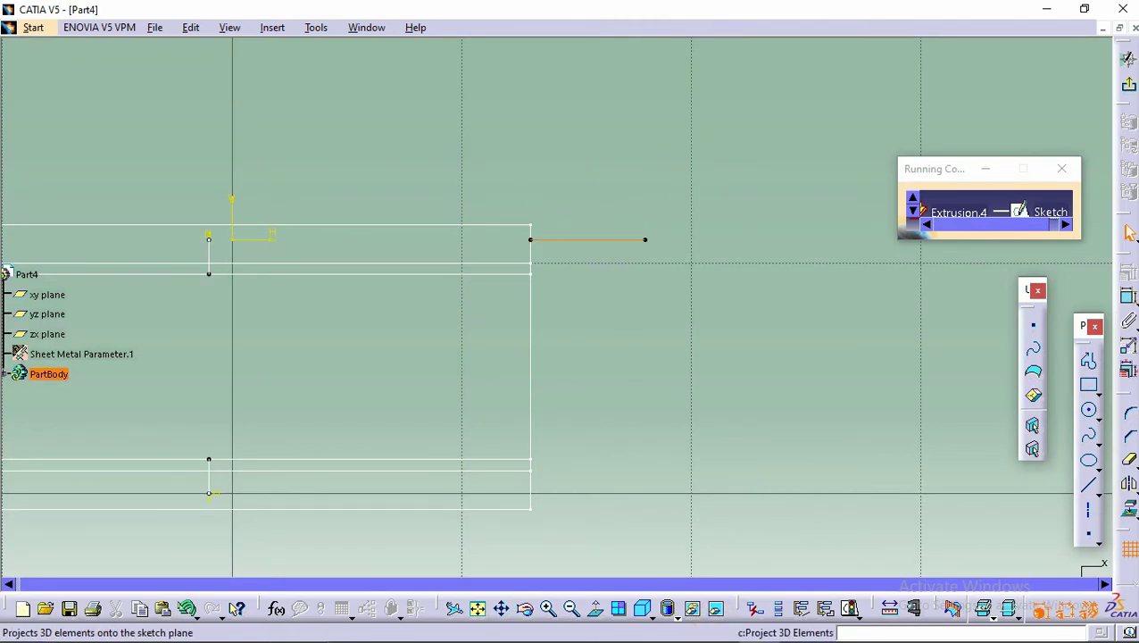
left_click(1129, 506)
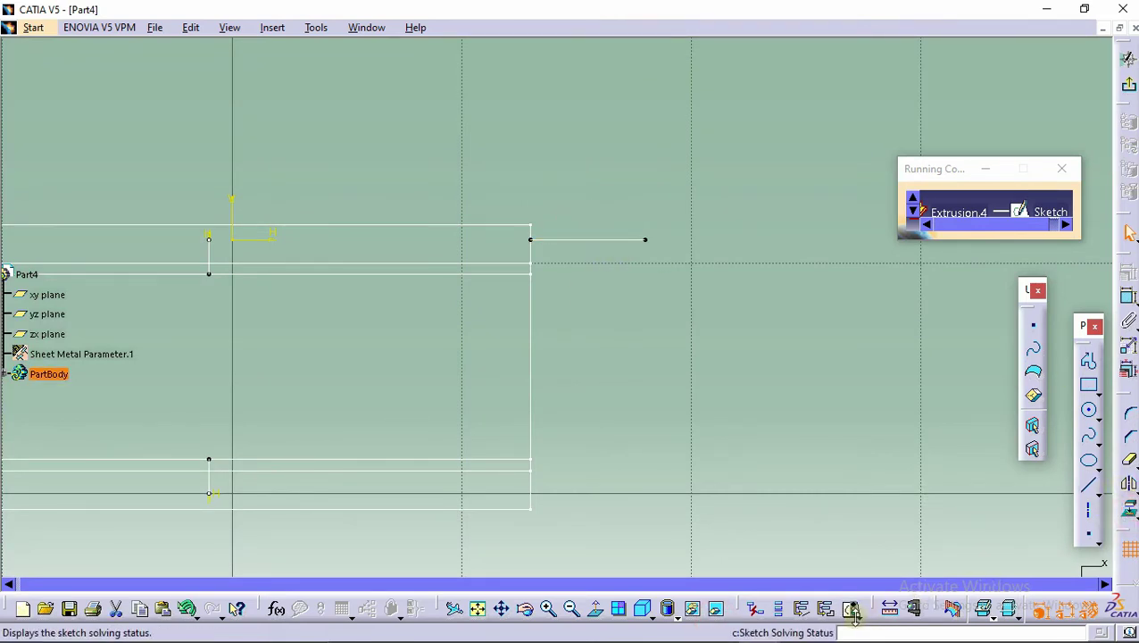
left_click(716, 608)
left_click(539, 210)
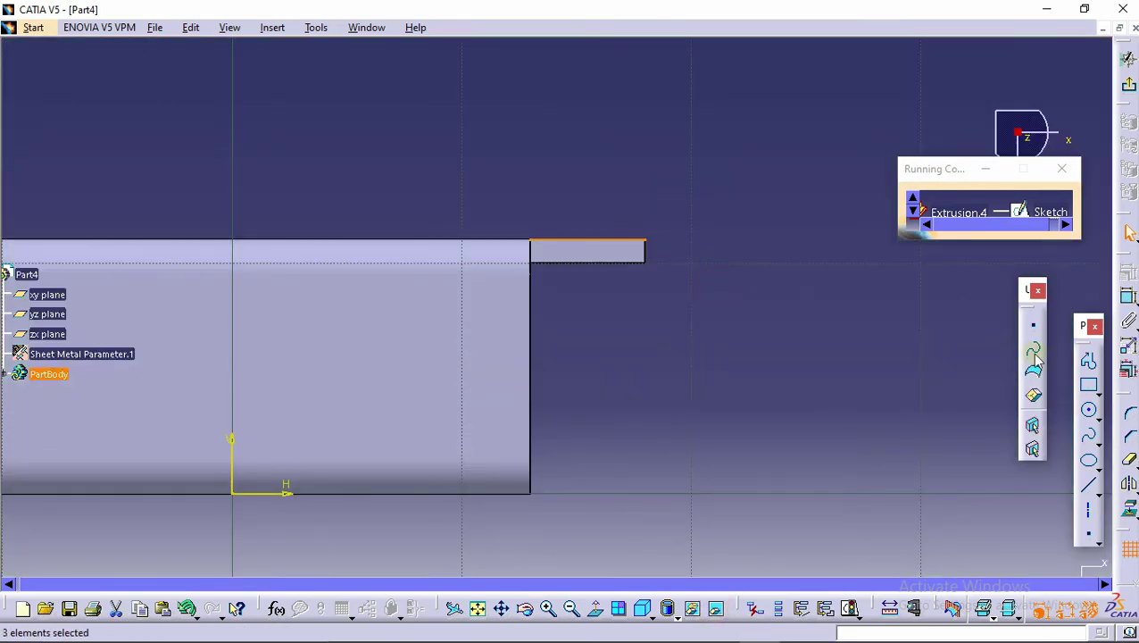
- Mirror the projected line about the zx plane onto the opposite flange's outer edge
left_click(1128, 484)
middle_click_drag(592, 250, 386, 346)
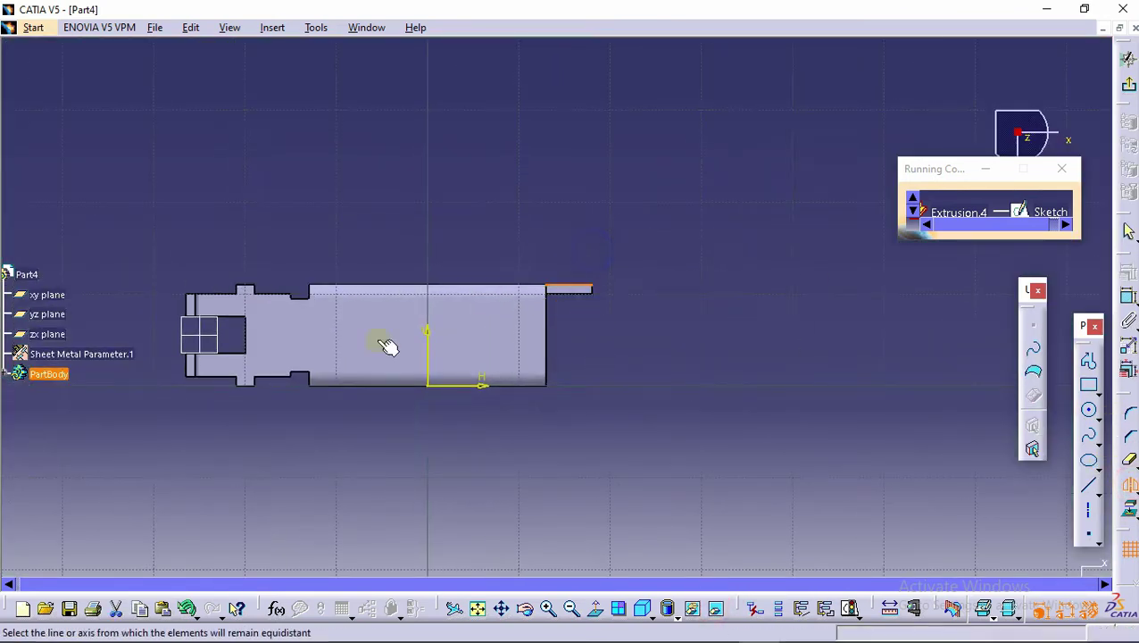
left_click(198, 334)
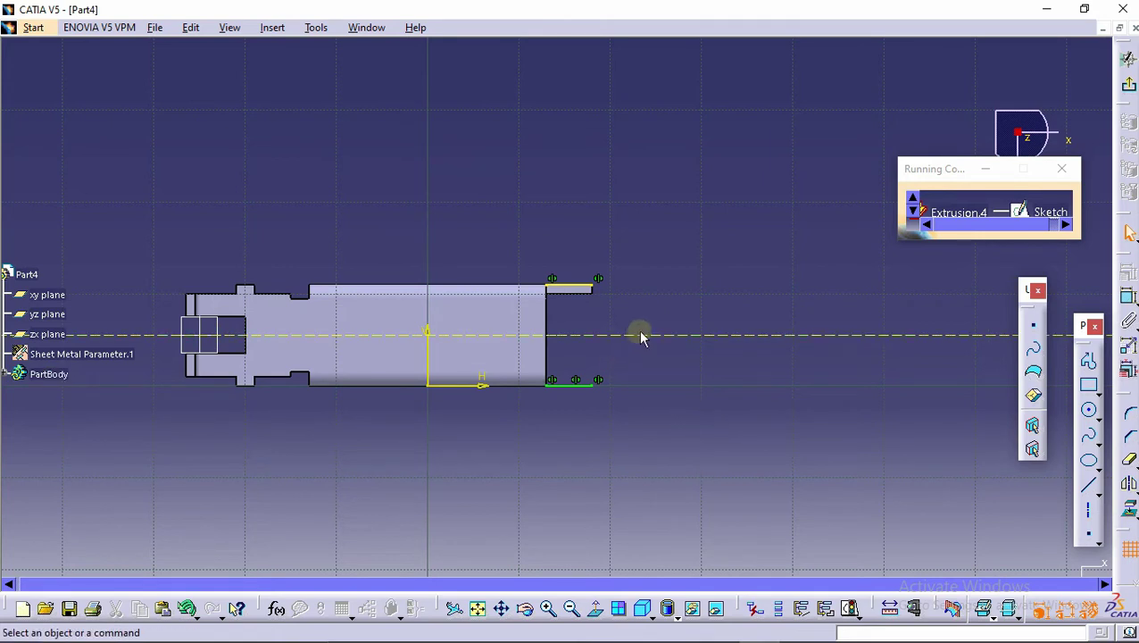
- Delete the original projected line and the symmetry axis, keeping only the mirrored line, and finish the profile sketch
left_click_drag(641, 335, 500, 250)
left_click(496, 246)
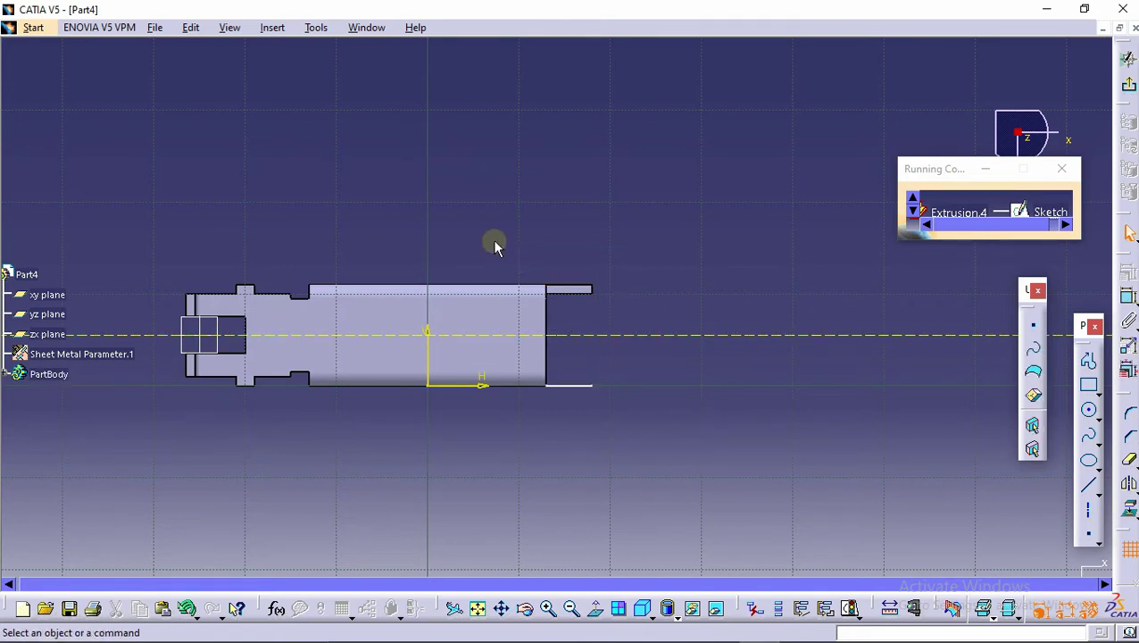
left_click(518, 335)
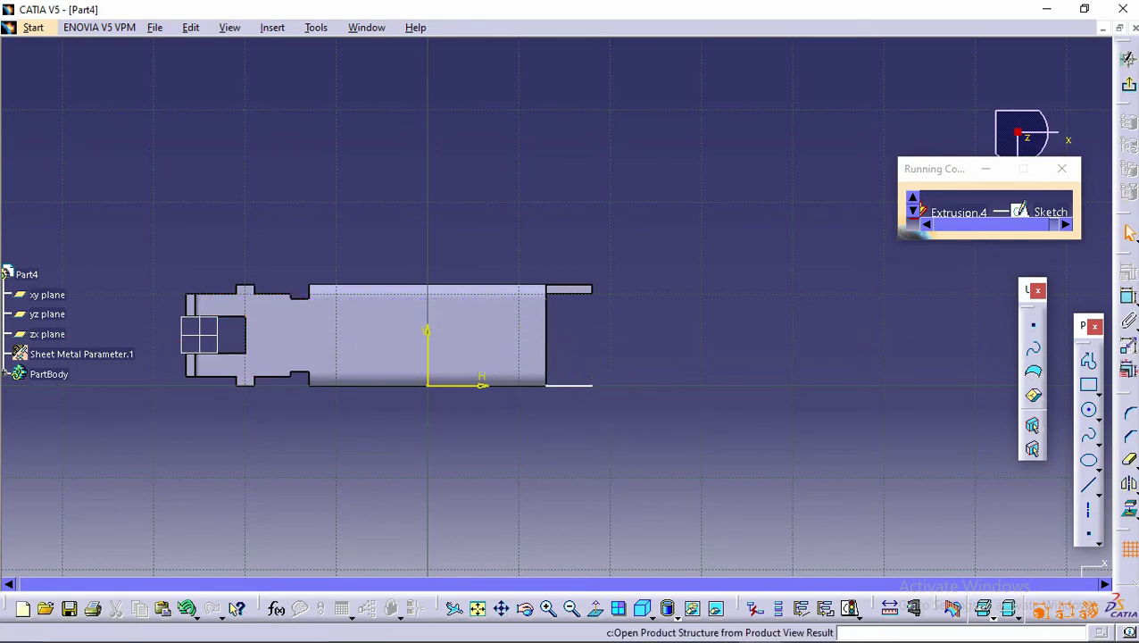
left_click(1129, 85)
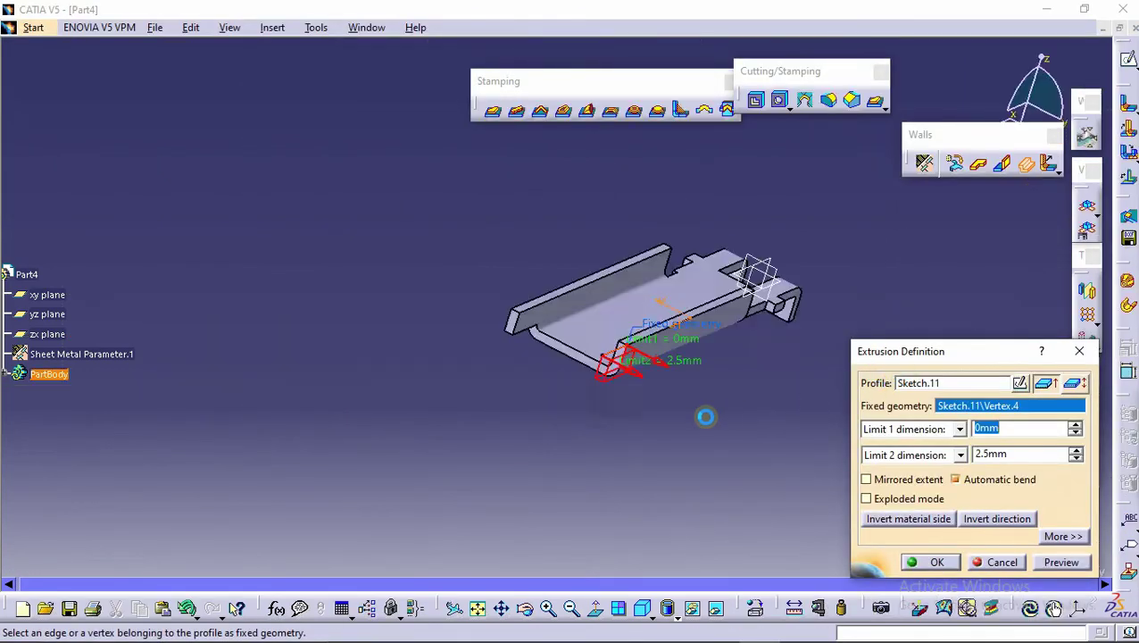
- Invert the extrusion's material side and create the second flange extension with Limit 1 at 0 mm and Limit 2 at 2.5 mm
left_click(937, 518)
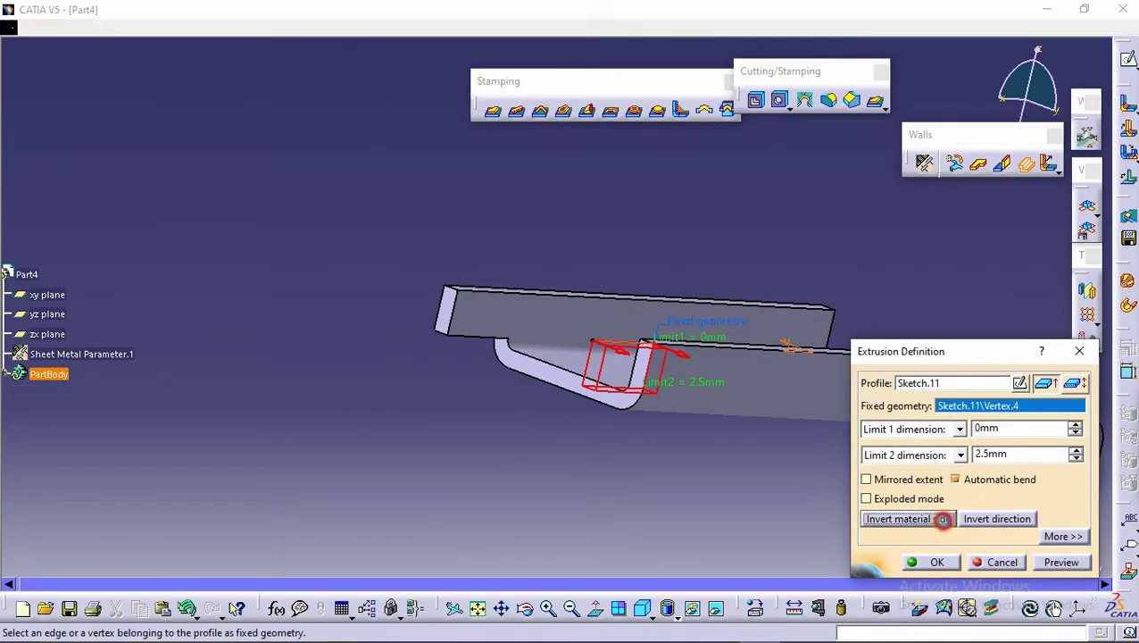
left_click(937, 562)
left_click(394, 234)
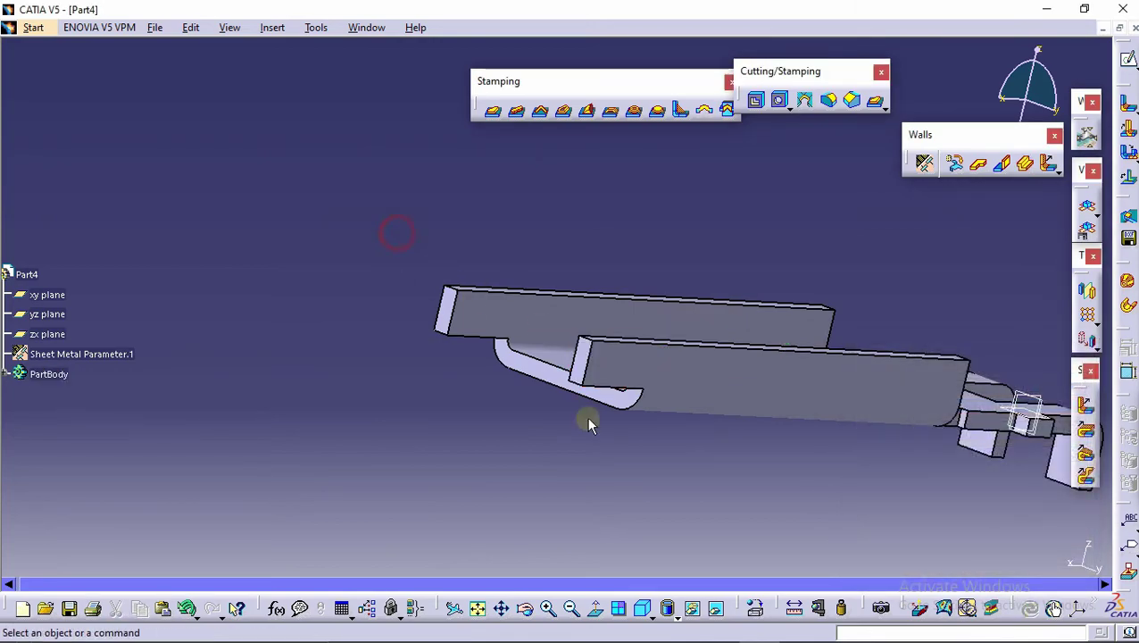
middle_click_drag(587, 419, 437, 325)
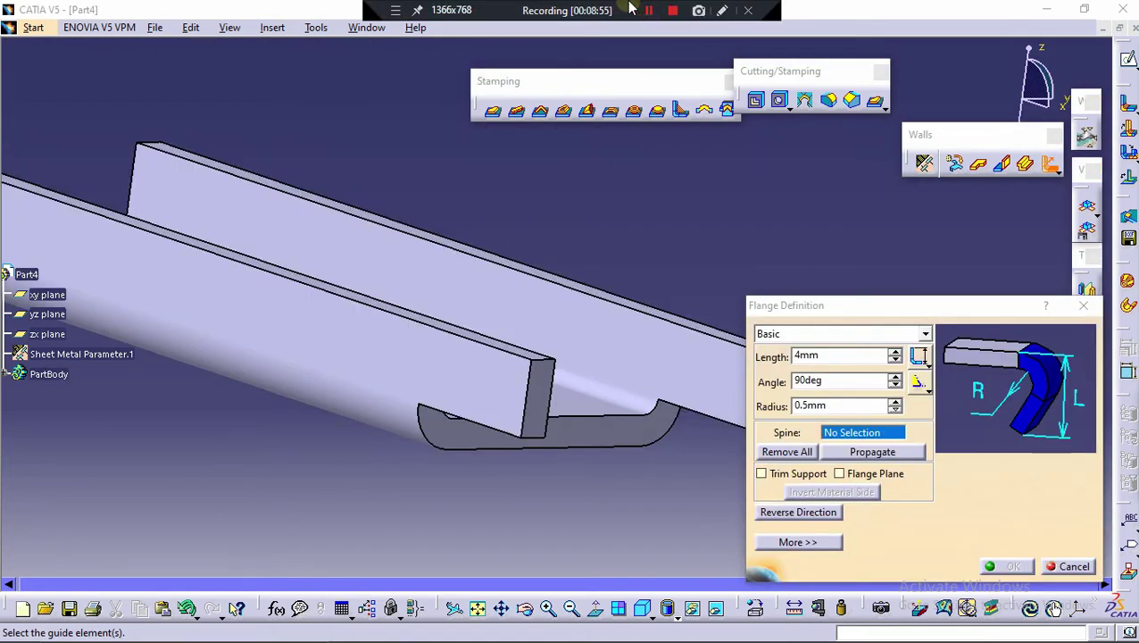
- Set the new flange's type to Relimited at the open end of the base wall
left_click(973, 364)
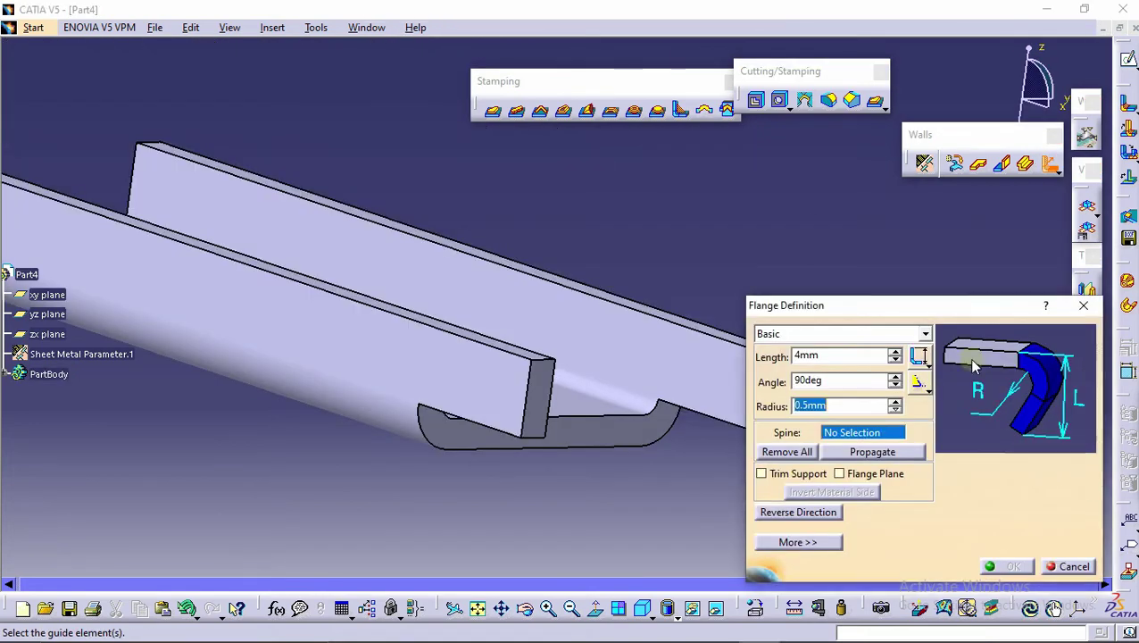
middle_click_drag(551, 303, 358, 259)
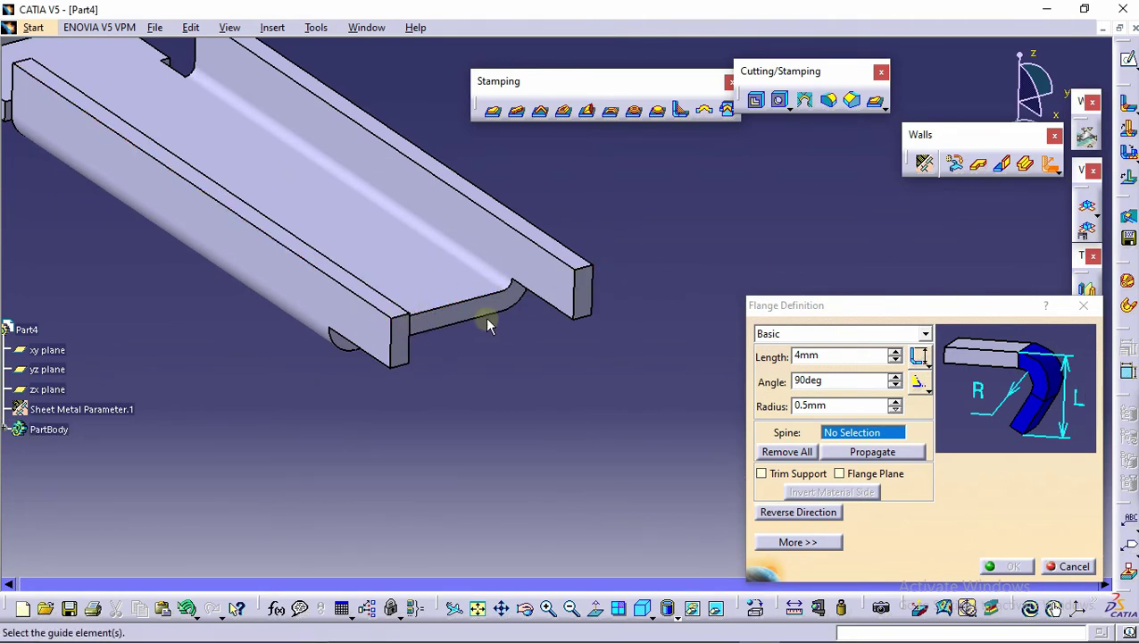
left_click(926, 335)
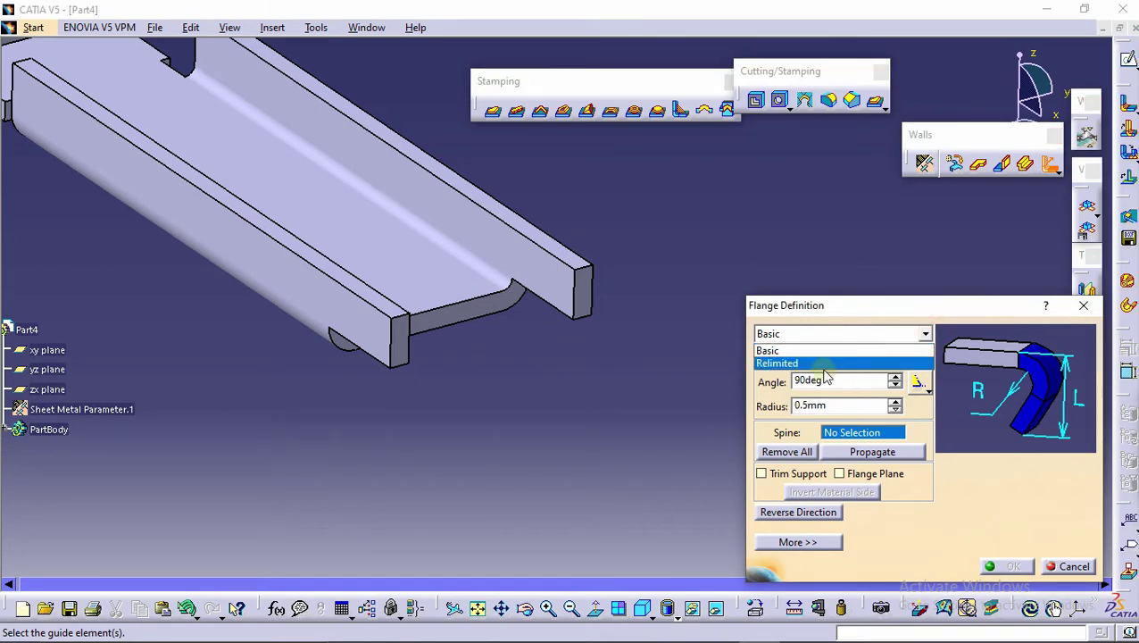
left_click(782, 364)
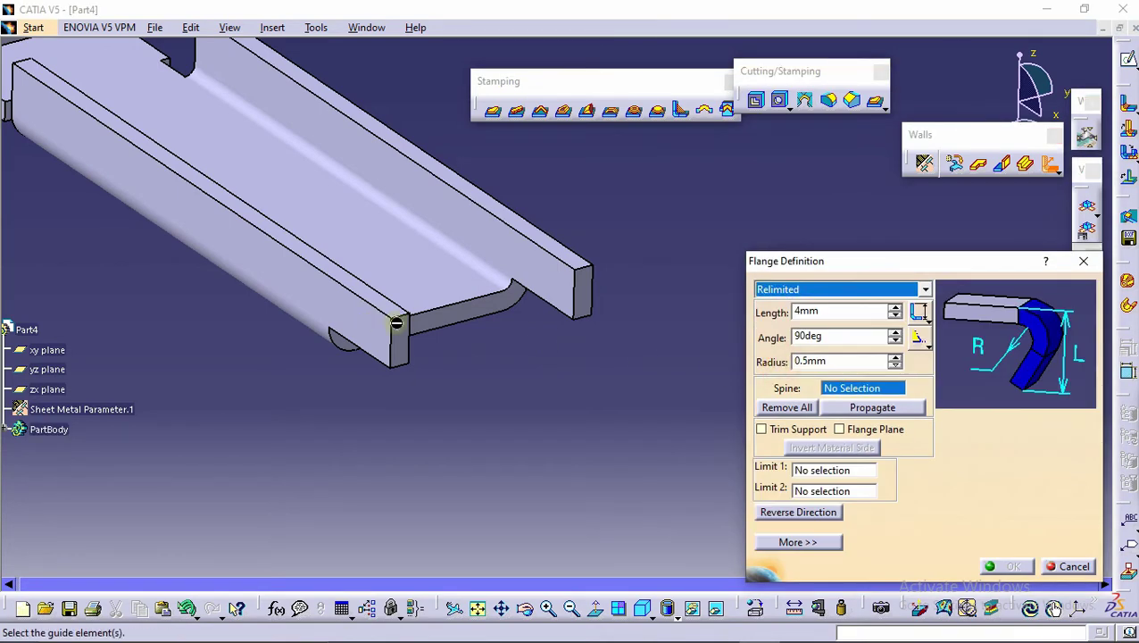
middle_click_drag(397, 323, 668, 329)
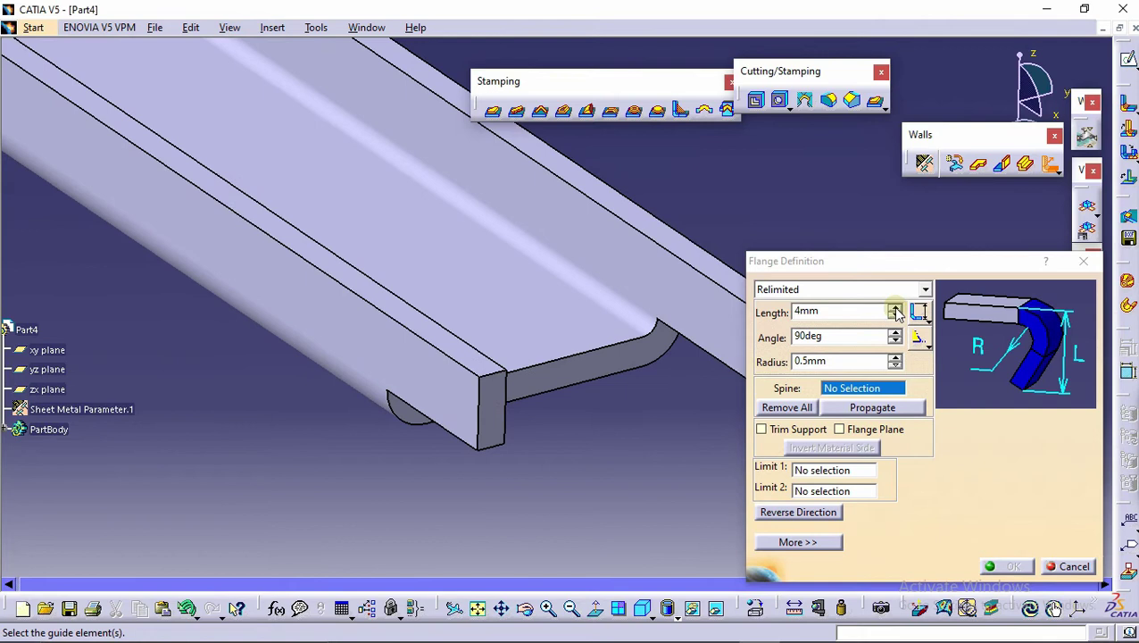
- Create the flange's Limit 1 plane, offset 3 mm inward from the outer face of one flange extension
left_click(817, 470)
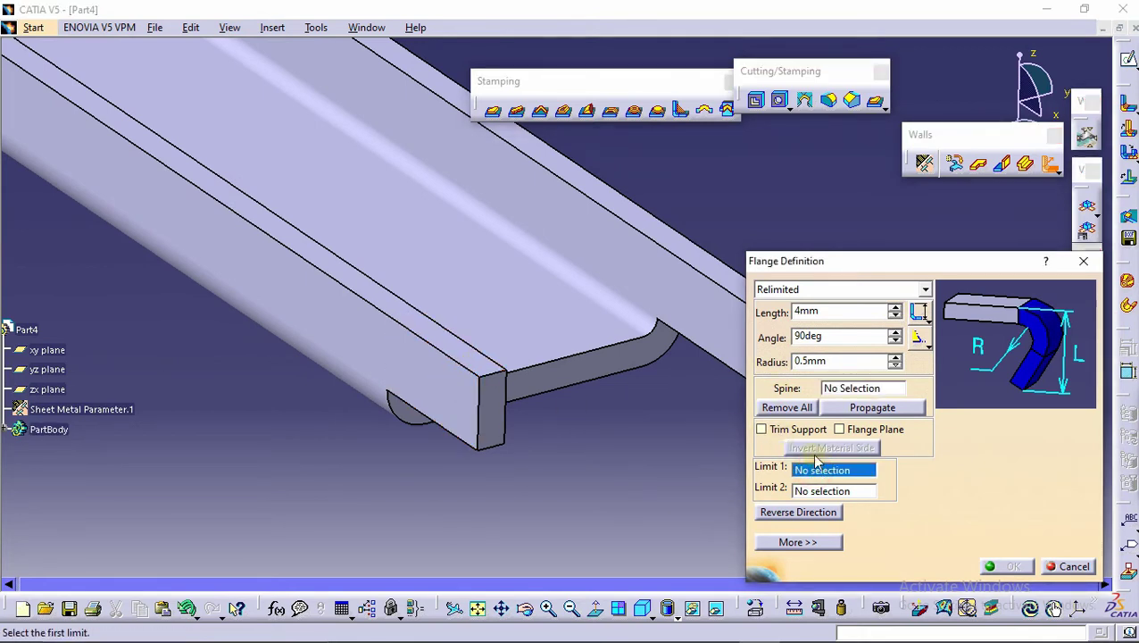
right_click(816, 479)
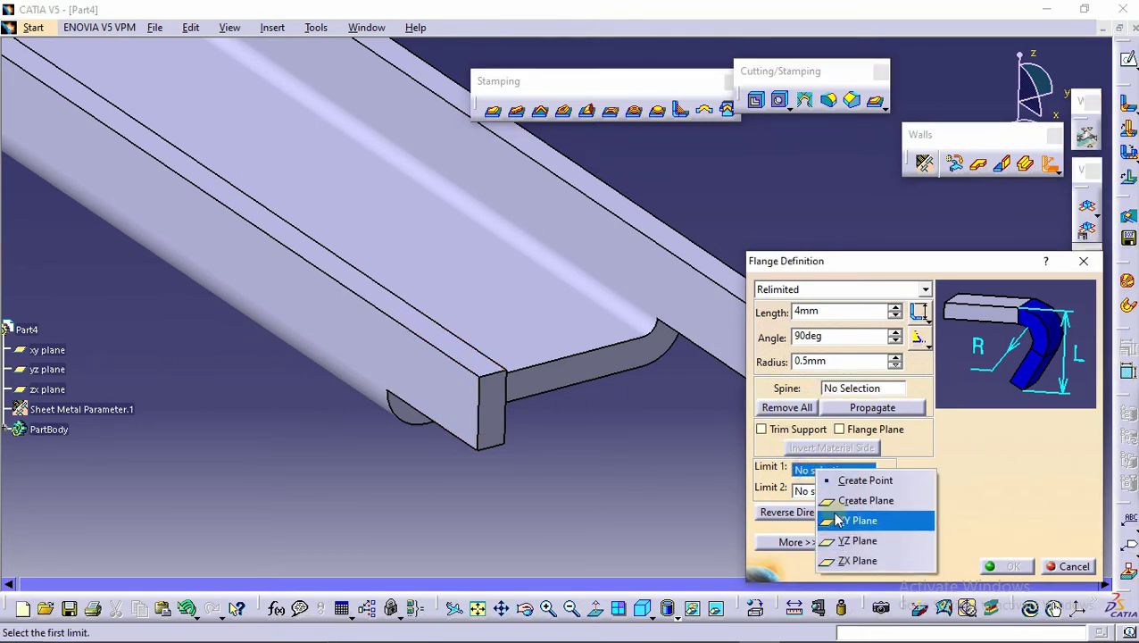
left_click(835, 502)
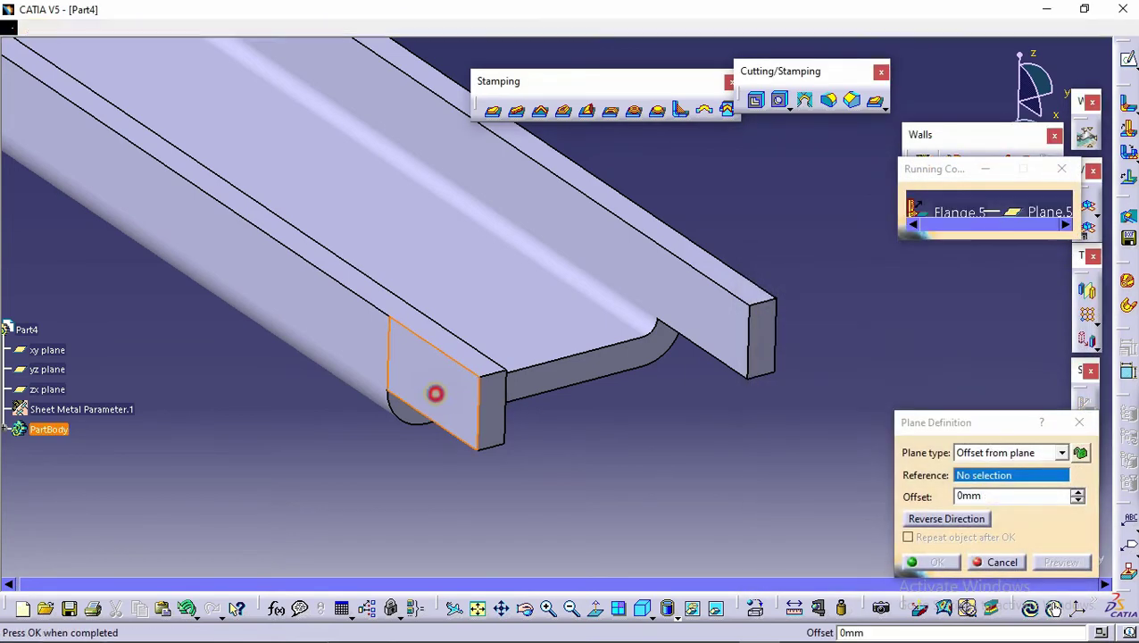
left_click(434, 393)
middle_click_drag(491, 327, 458, 401)
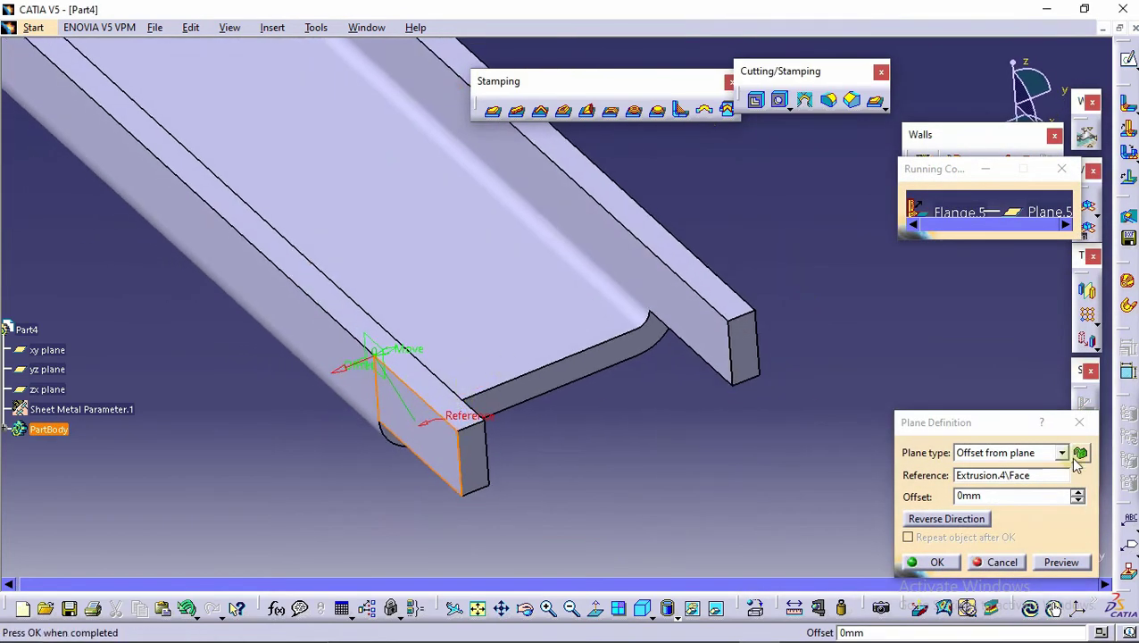
double_click(991, 489)
left_click(1062, 562)
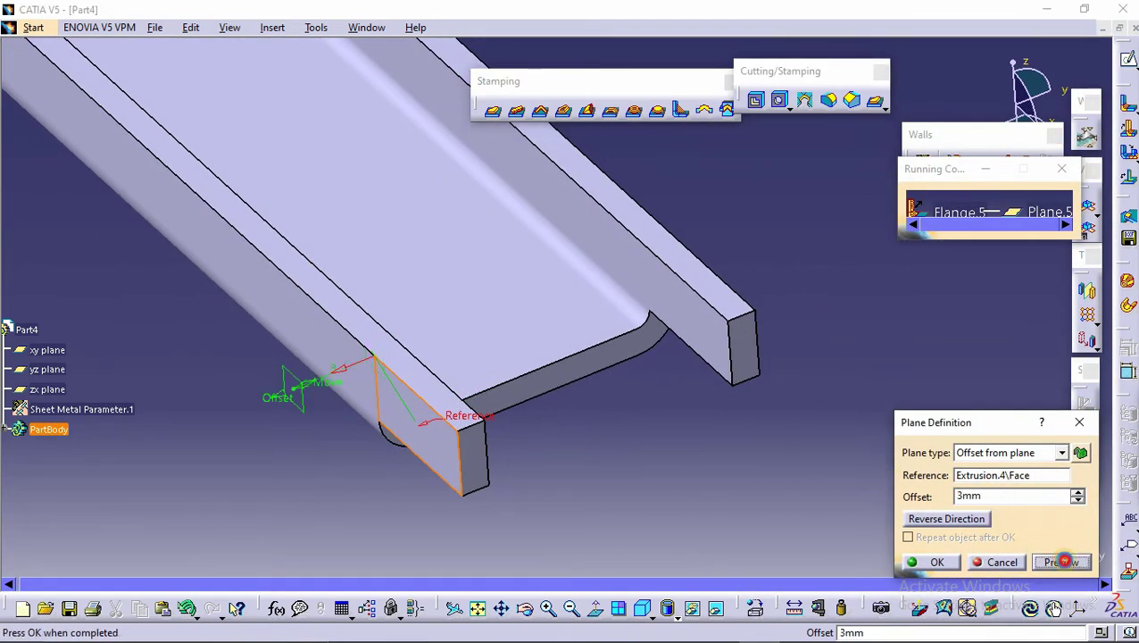
left_click(971, 519)
left_click(938, 563)
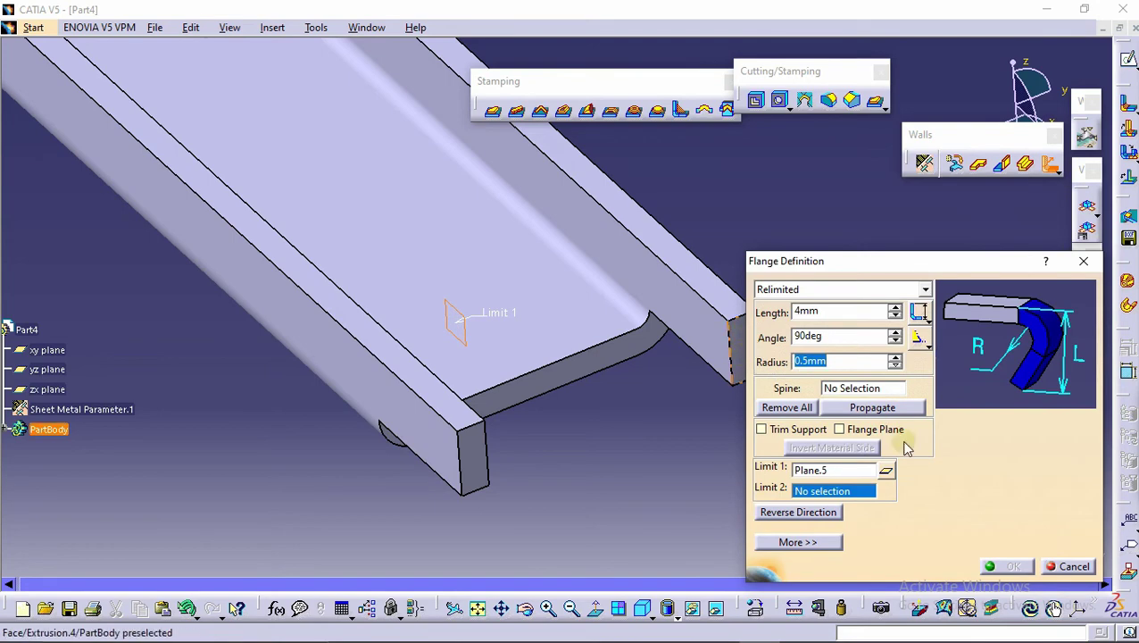
- Create the flange's Limit 2 plane, offset 3 mm inward from the outer face of the opposite flange extension
right_click(843, 494)
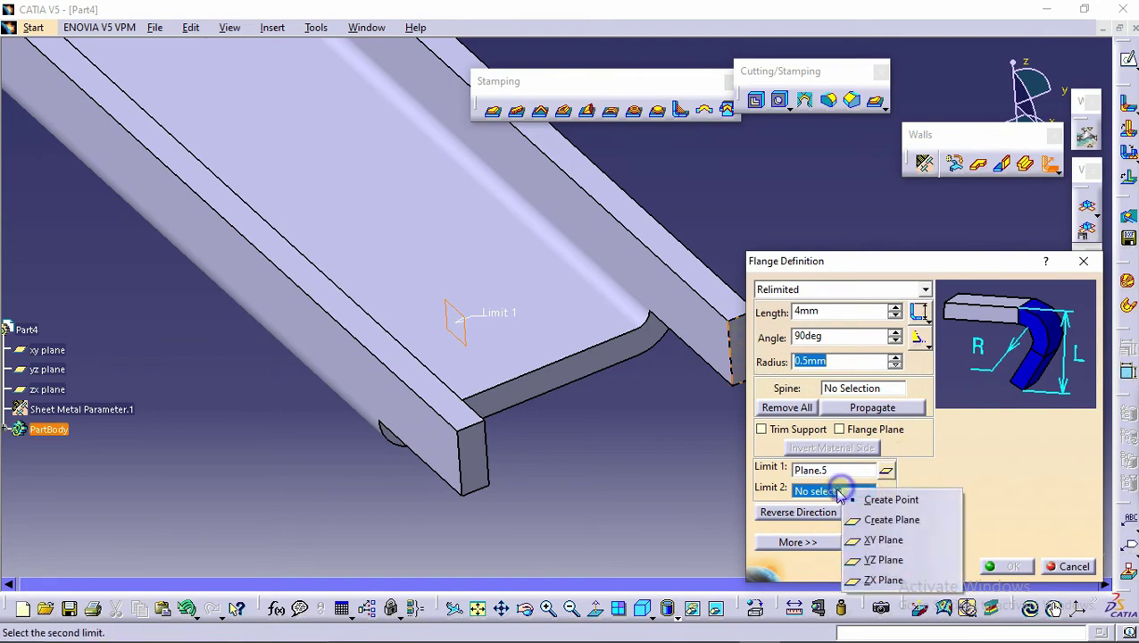
left_click(892, 517)
middle_click_drag(613, 435, 482, 419)
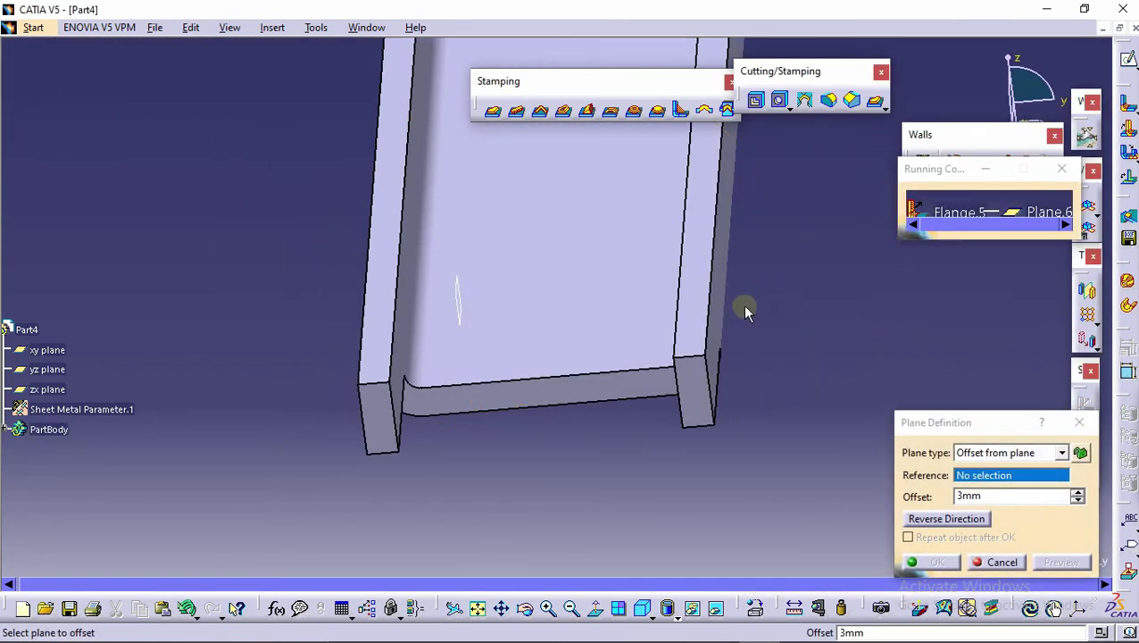
middle_click_drag(746, 308, 579, 393)
left_click(614, 407)
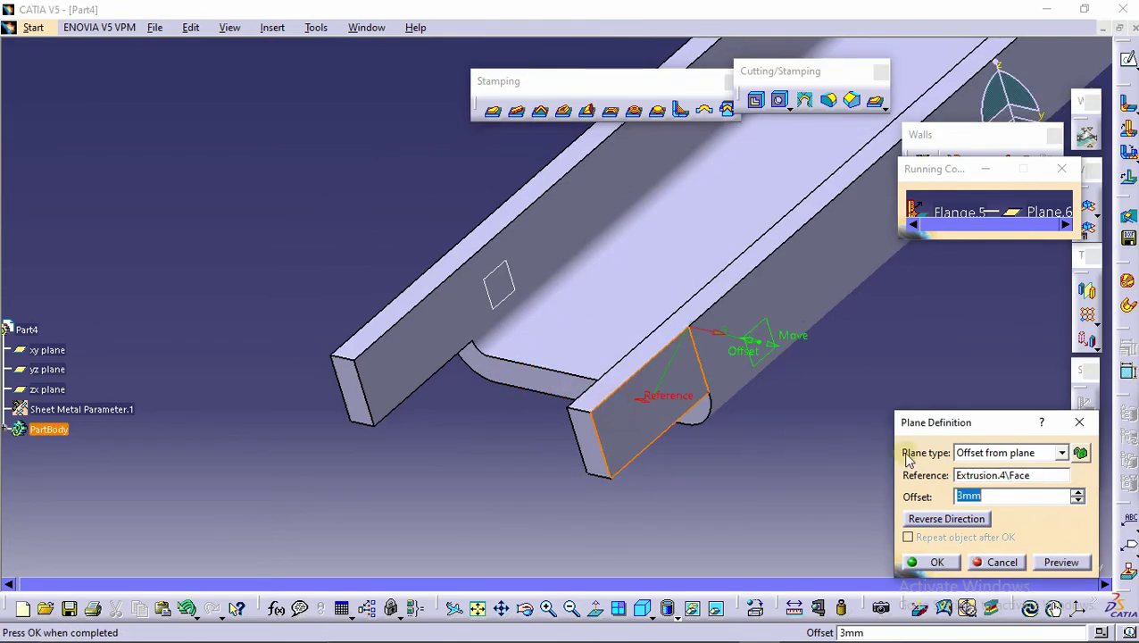
left_click(952, 519)
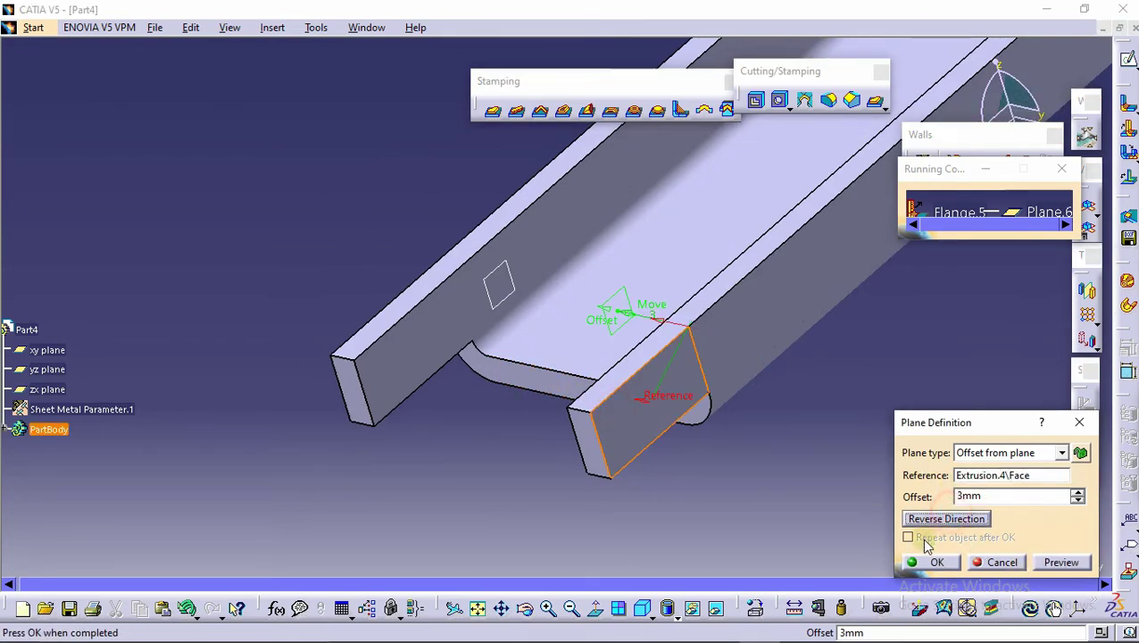
left_click(938, 562)
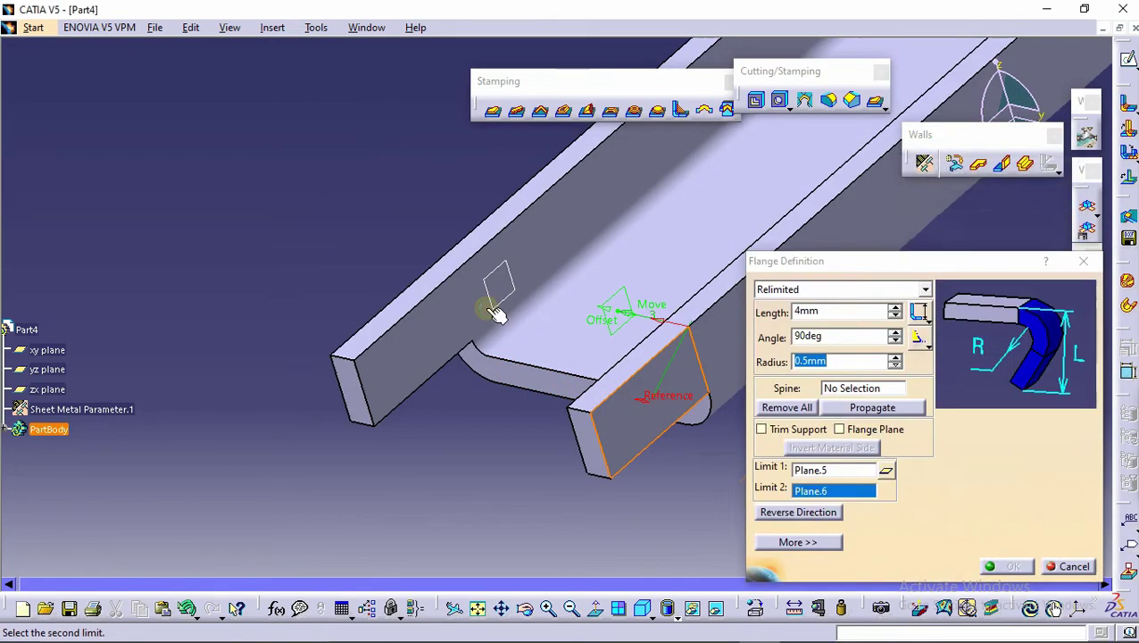
- Use the base wall's lower end edge as spine, reverse the direction downward and create the 4 mm, 90-degree flange with 0.5 mm radius
middle_click_drag(496, 312, 585, 353)
left_click(853, 390)
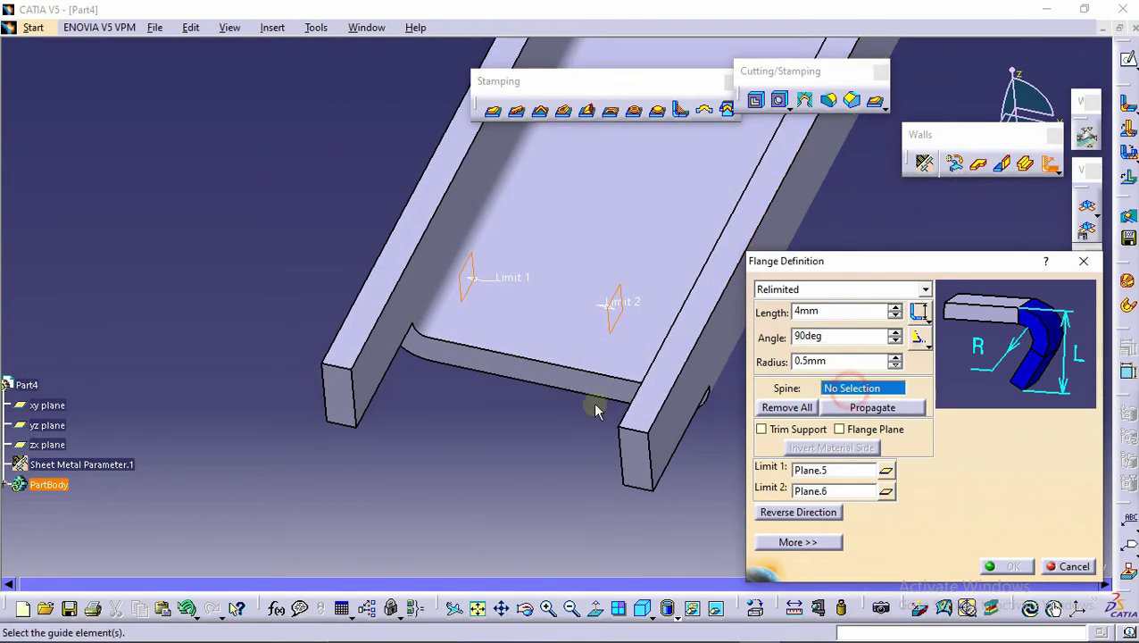
left_click(572, 394)
middle_click_drag(530, 401, 536, 425)
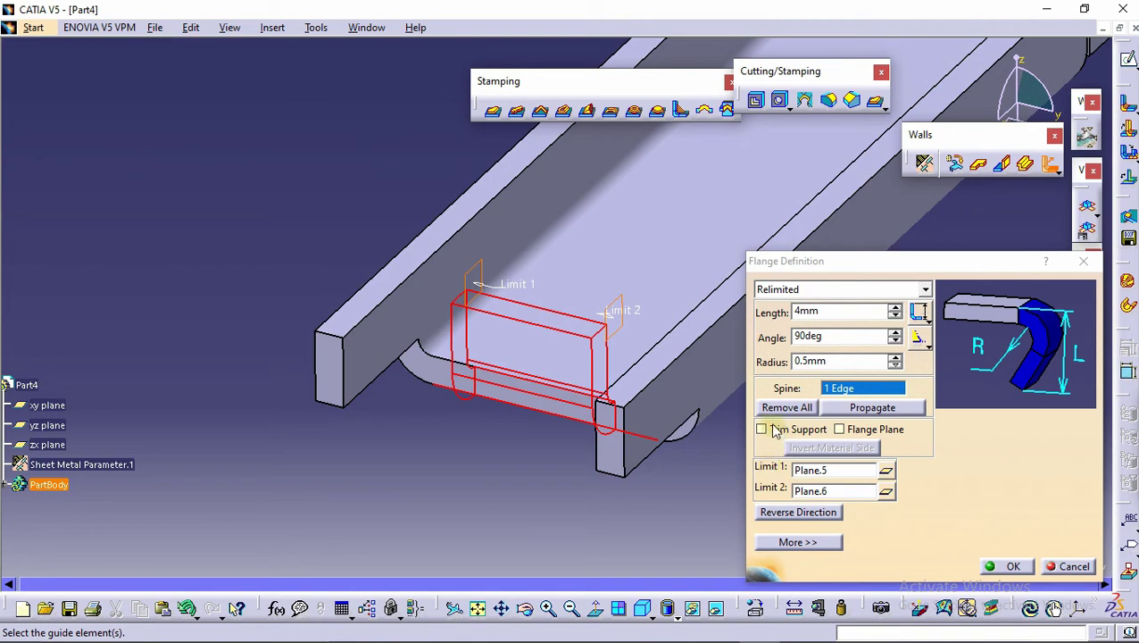
left_click(805, 512)
middle_click_drag(546, 426, 719, 443)
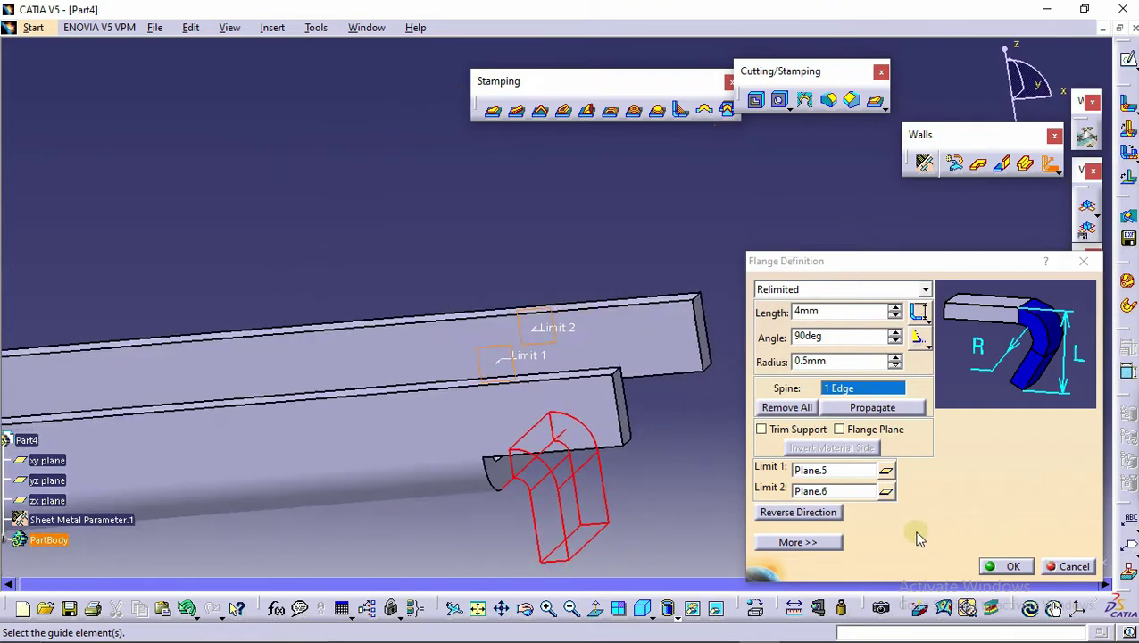
left_click(1005, 568)
middle_click_drag(463, 259, 546, 335)
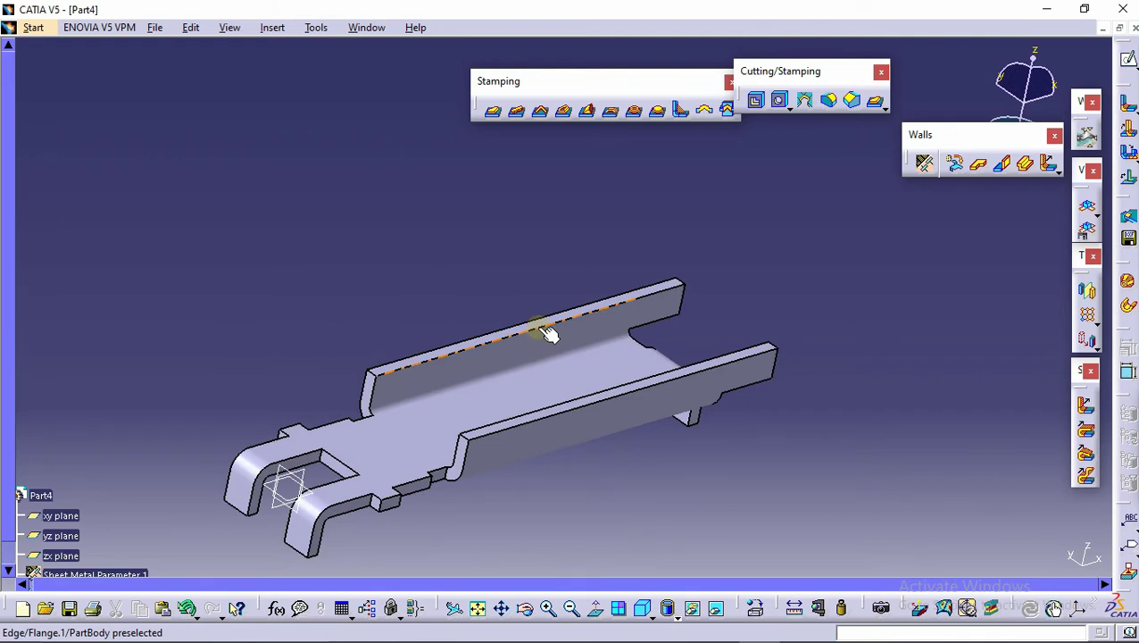
middle_click_drag(547, 333, 475, 7)
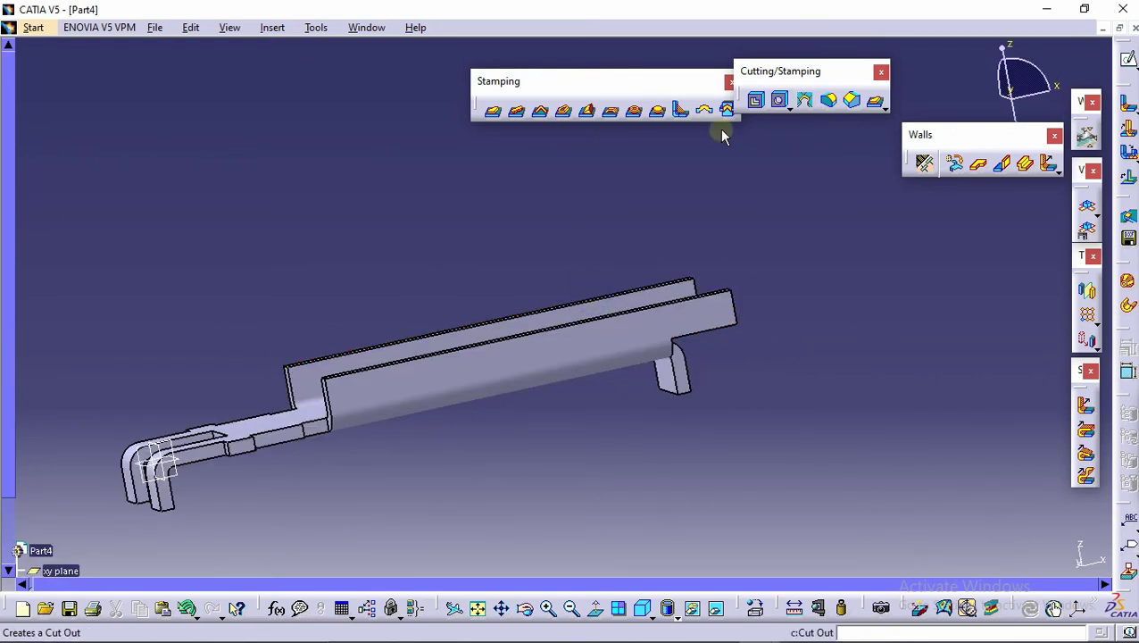
- Start a cutout with a sketch on the base wall and draw a circle about 5.9 mm in diameter centred on the horizontal axis
left_click(755, 103)
middle_click_drag(567, 374, 502, 286)
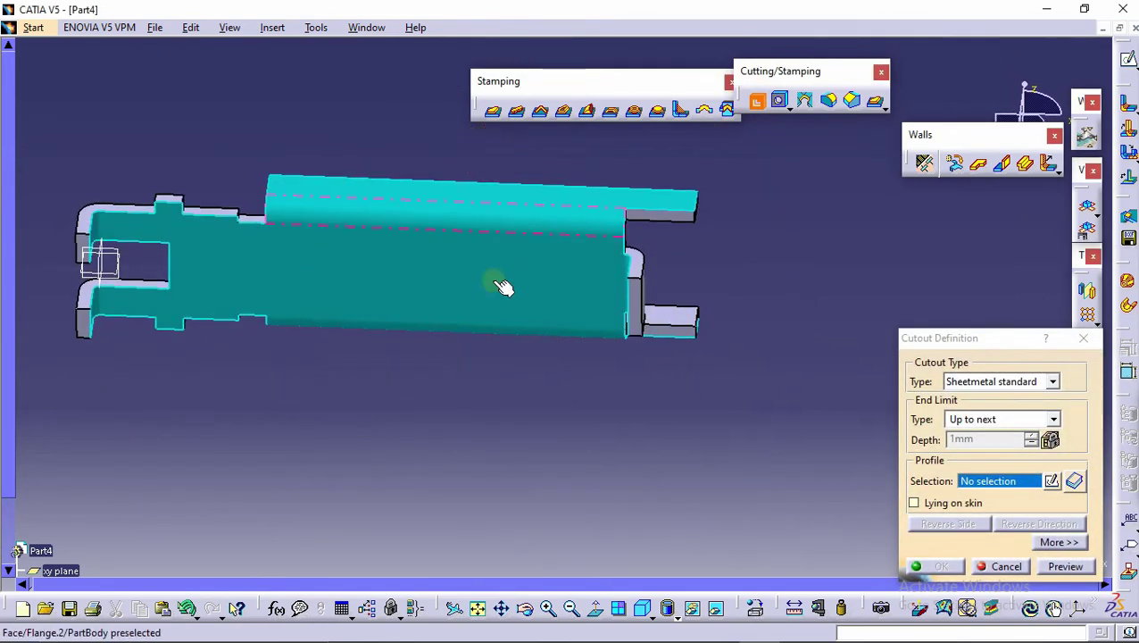
left_click(1052, 481)
left_click(429, 264)
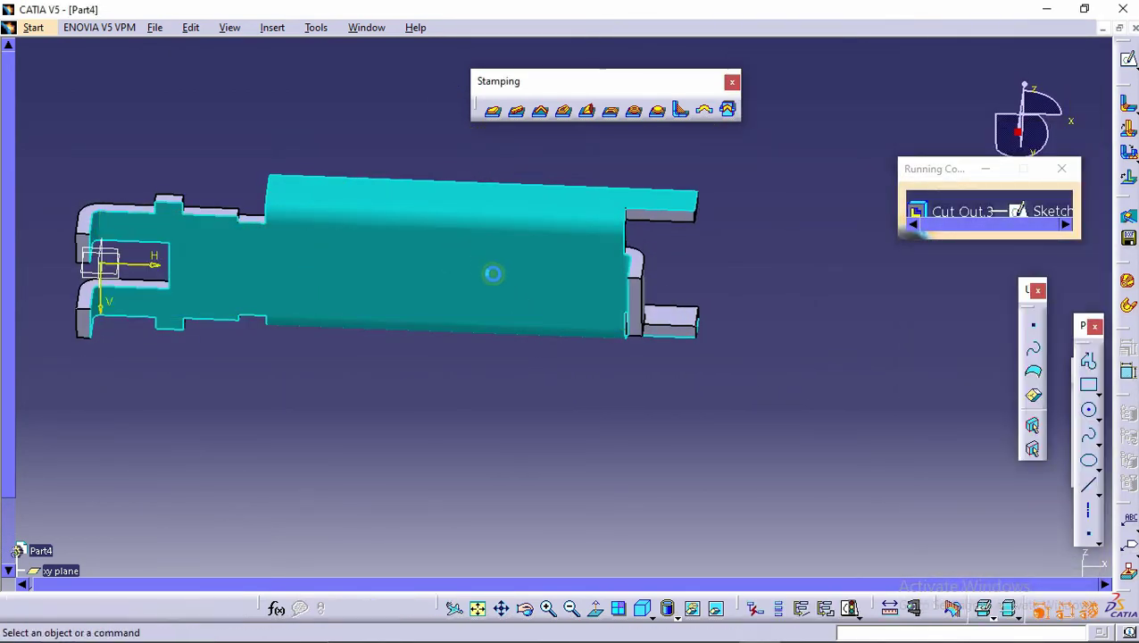
left_click(1088, 410)
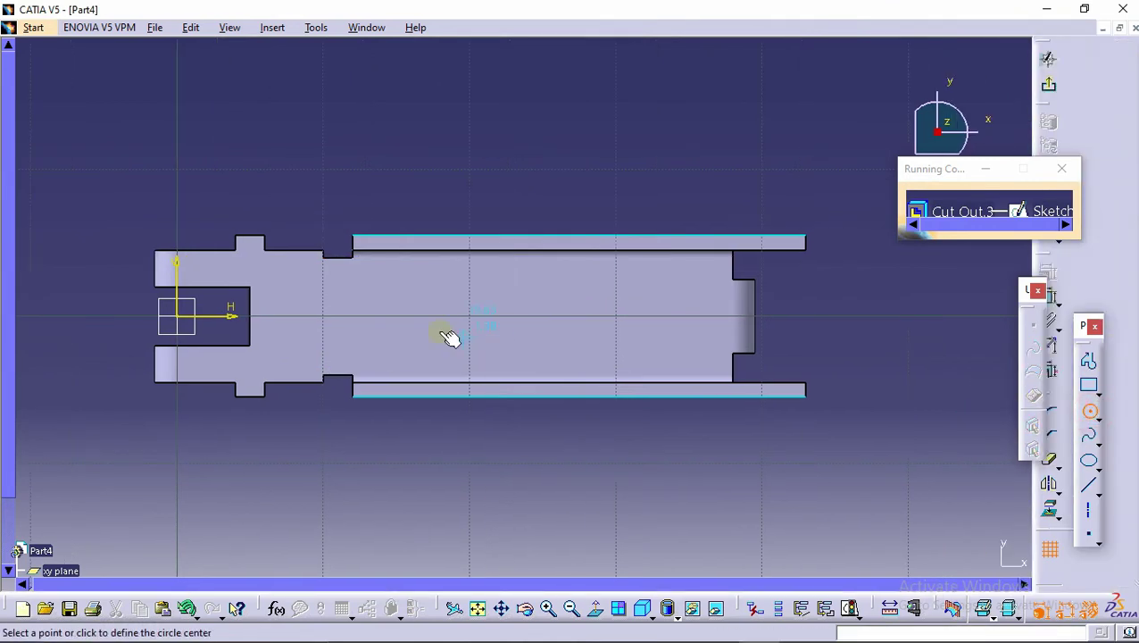
left_click(505, 313)
left_click(547, 300)
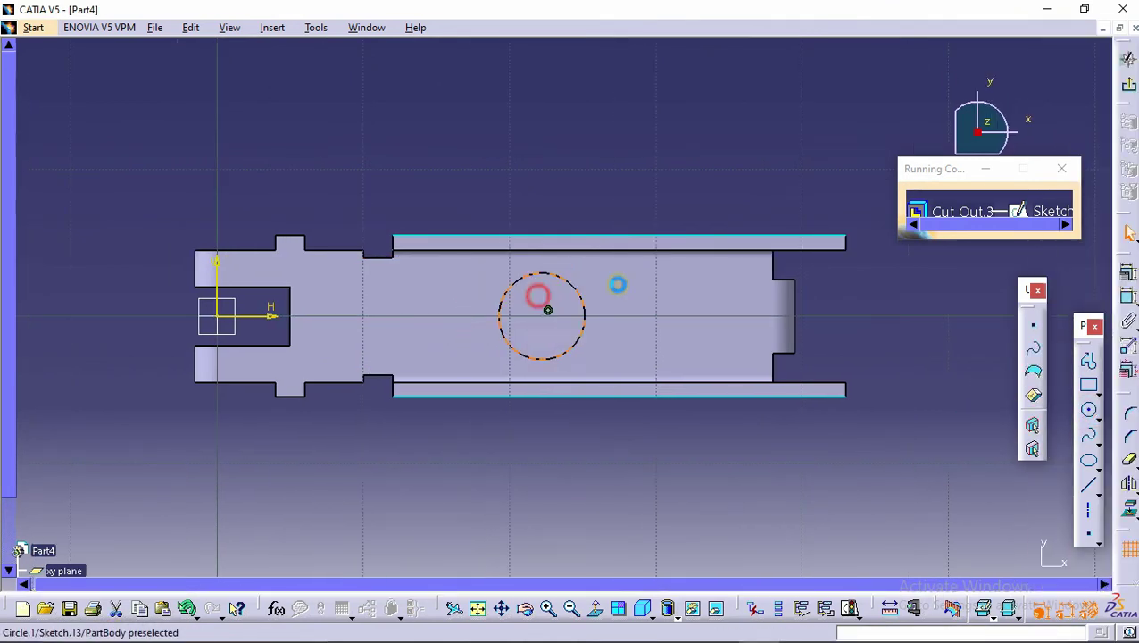
- Dimension the circle's diameter and set it to 5 mm
left_click(1127, 296)
left_click(912, 270)
double_click(912, 270)
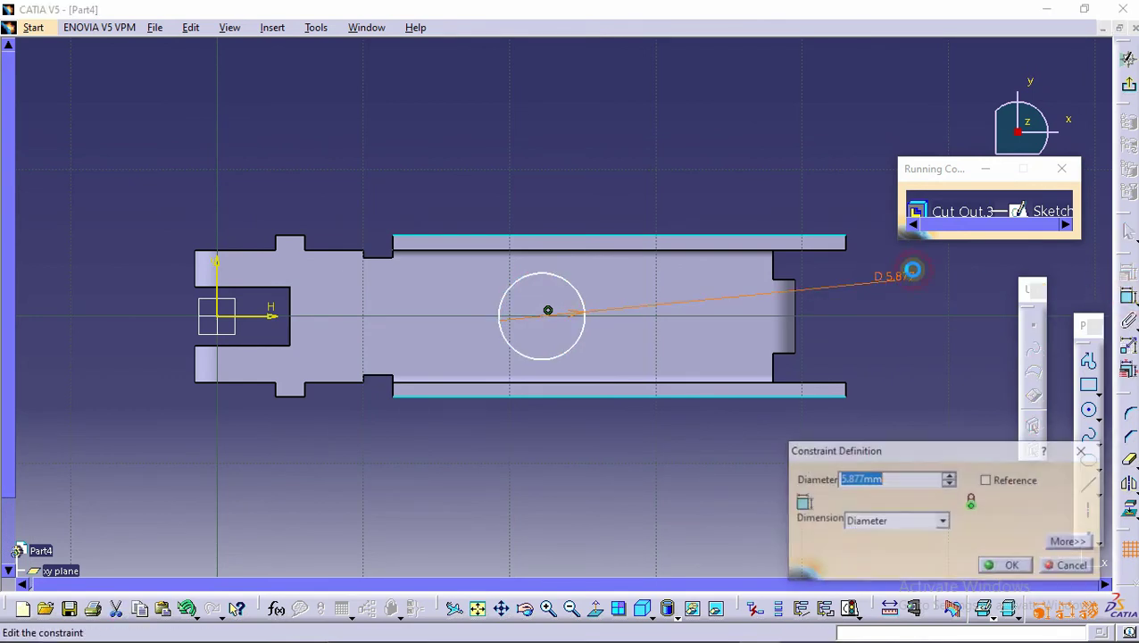
type("3")
key("Return")
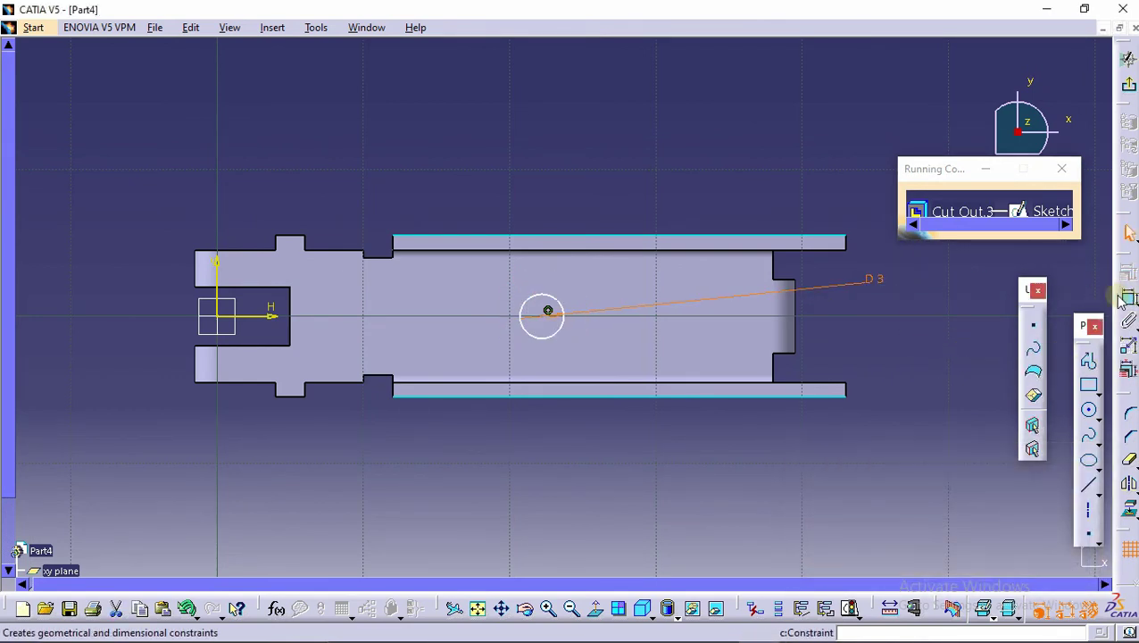
double_click(877, 279)
type("5")
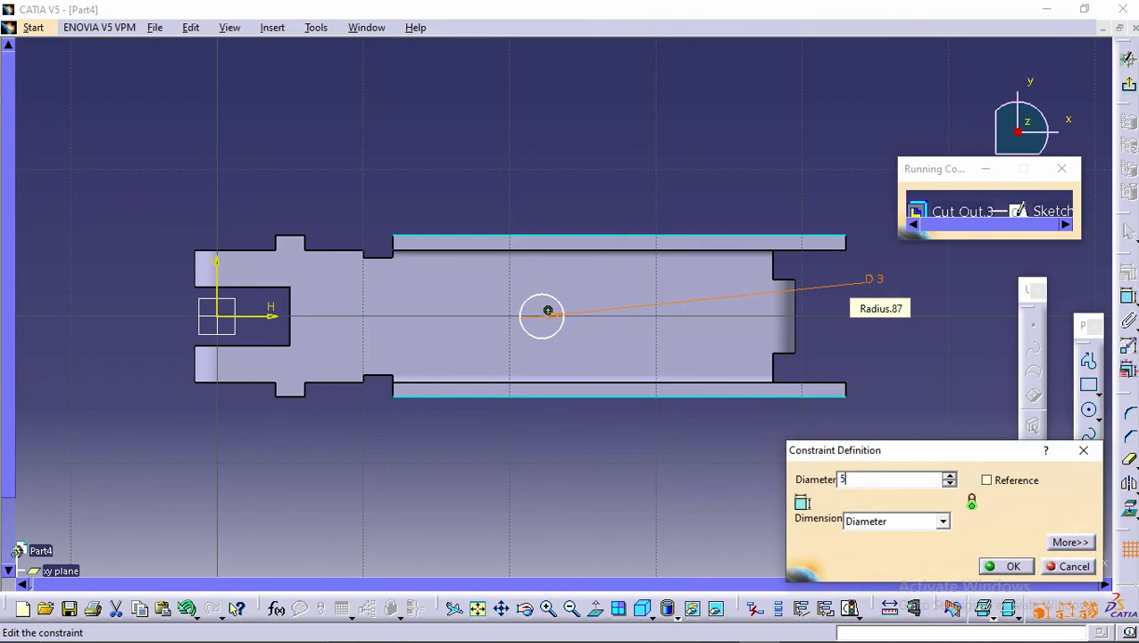
key("Return")
- Dimension the circle's centre from the vertical axis and set the distance to 25 mm
left_click(1127, 297)
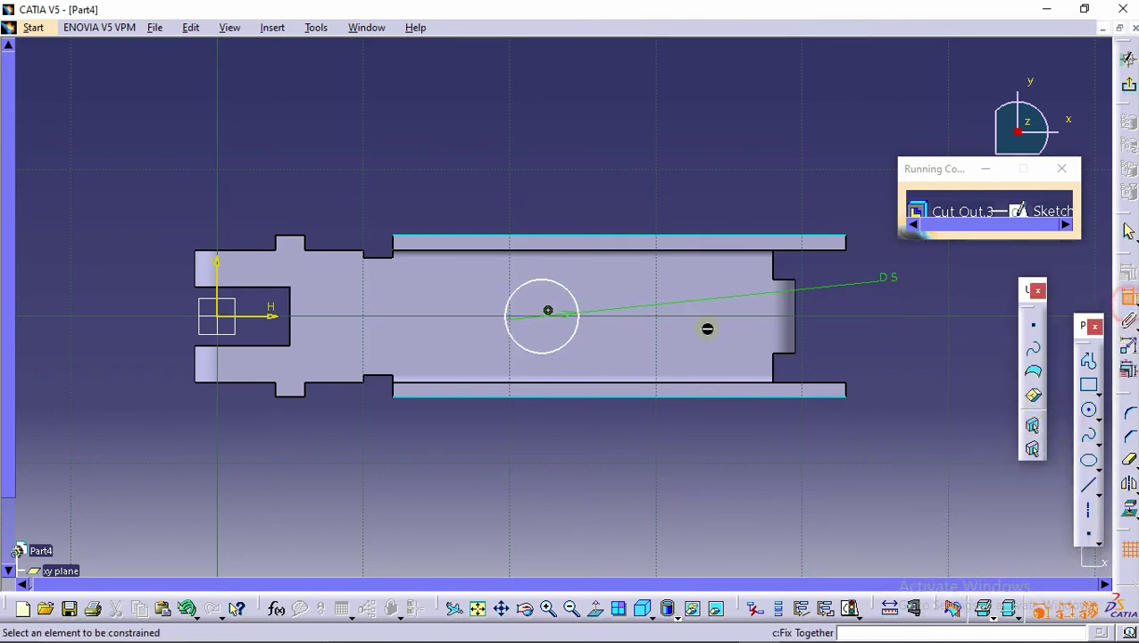
left_click(221, 294)
left_click(225, 291)
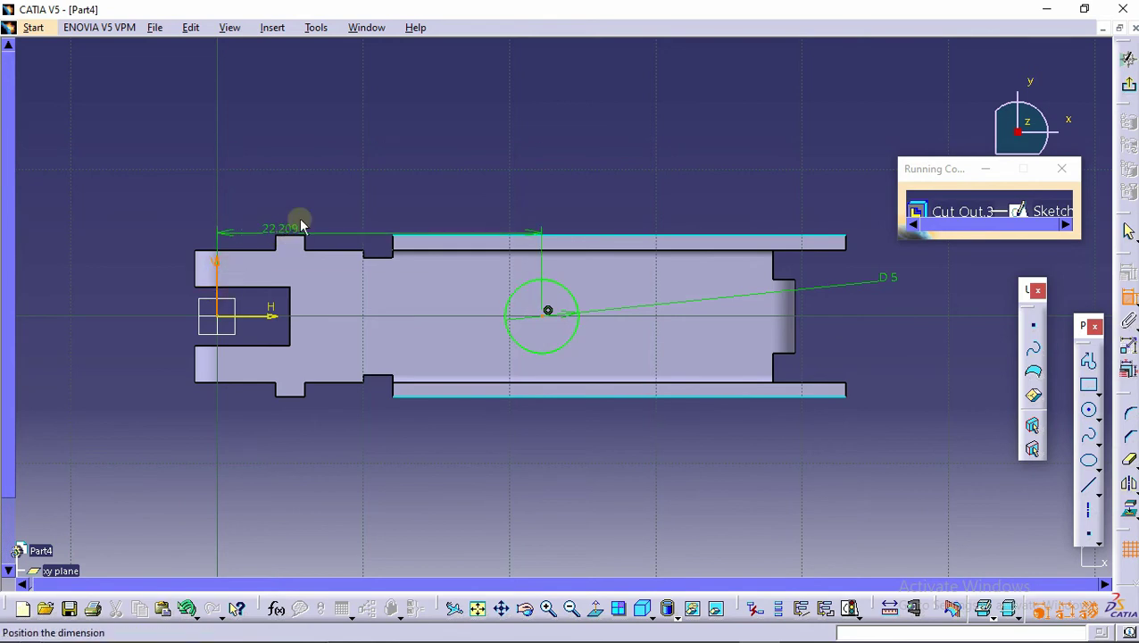
left_click(320, 193)
double_click(321, 195)
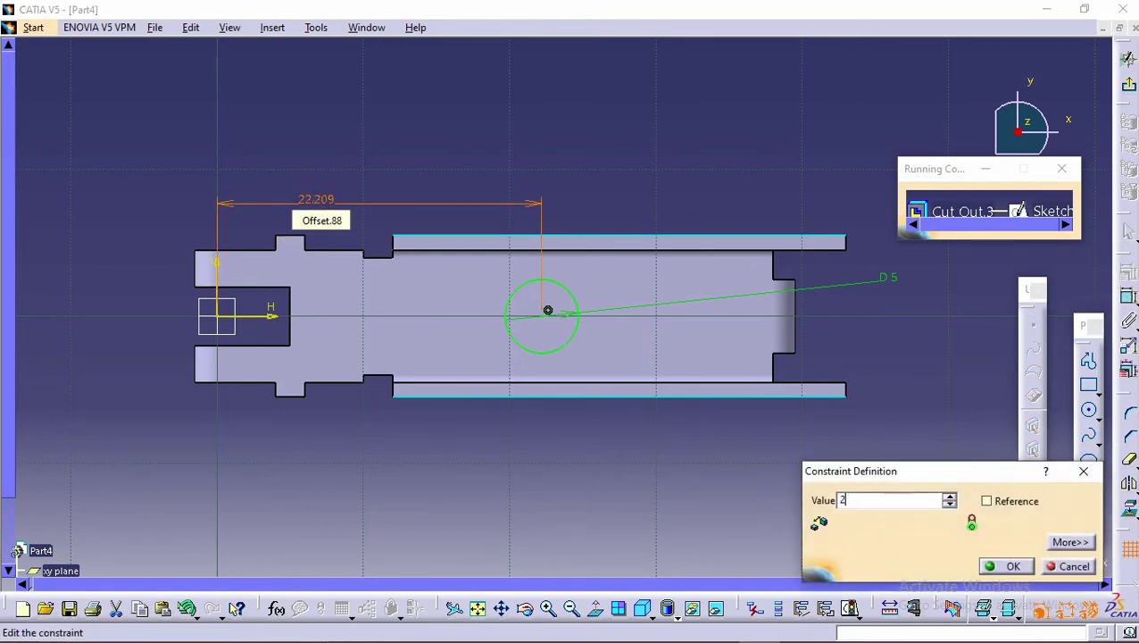
key("Return")
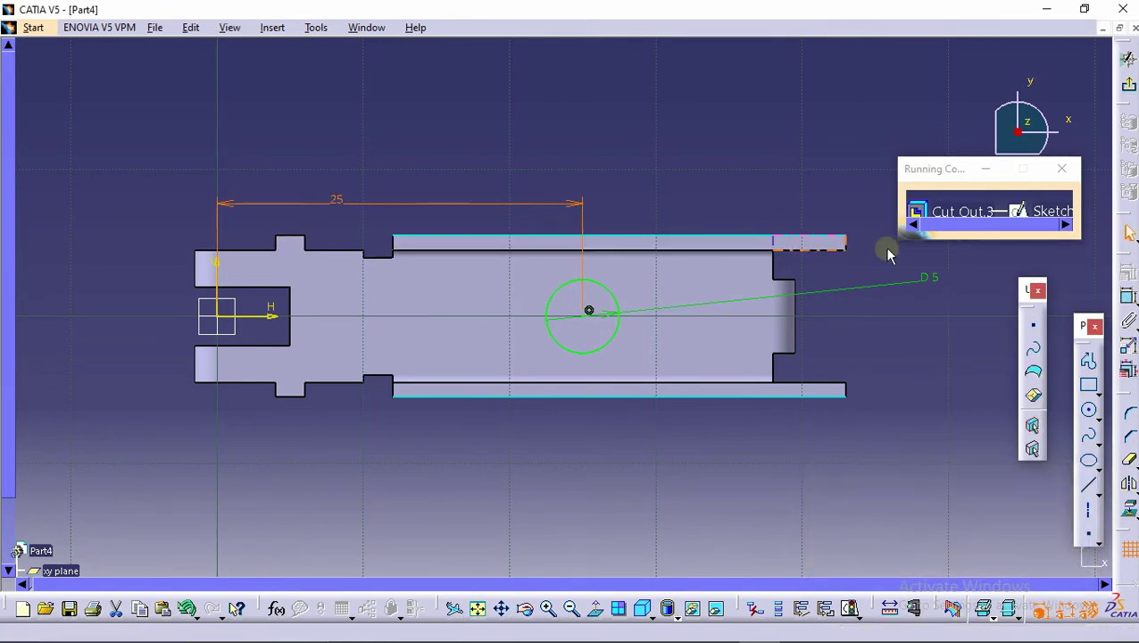
- Finish the circle sketch and create the Sheetmetal standard cutout with its end limit Up to next
left_click(1129, 58)
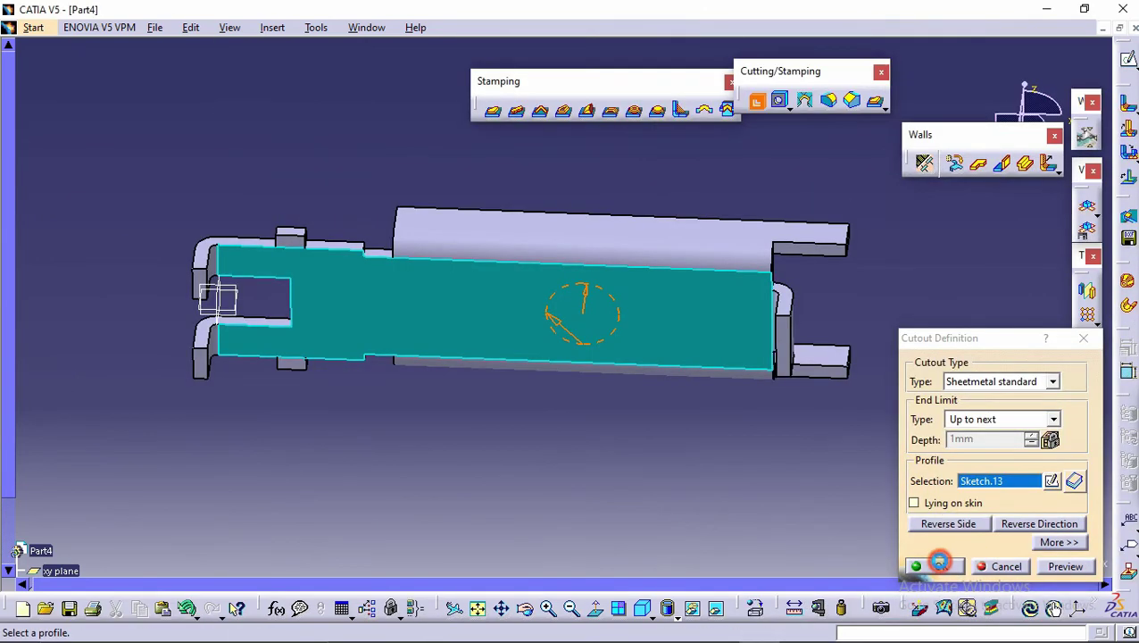
left_click(938, 566)
middle_click_drag(680, 459, 646, 312)
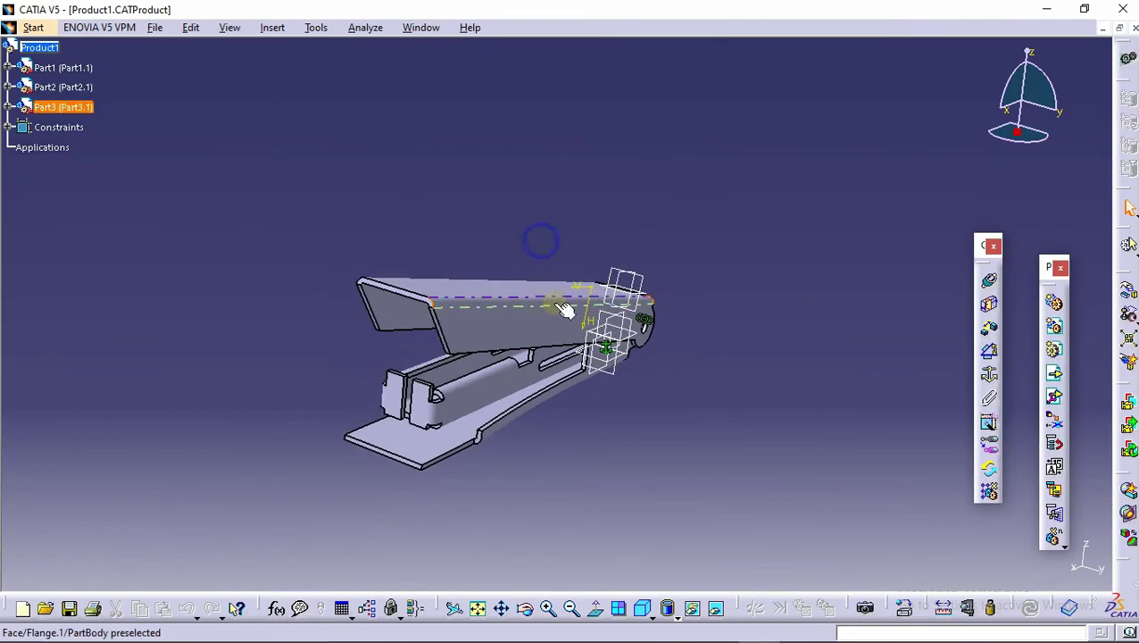
- In the Product1 assembly, swing the top cover open to nearly upright about its hinge hole axis, respecting constraints
middle_click_drag(623, 382, 714, 322)
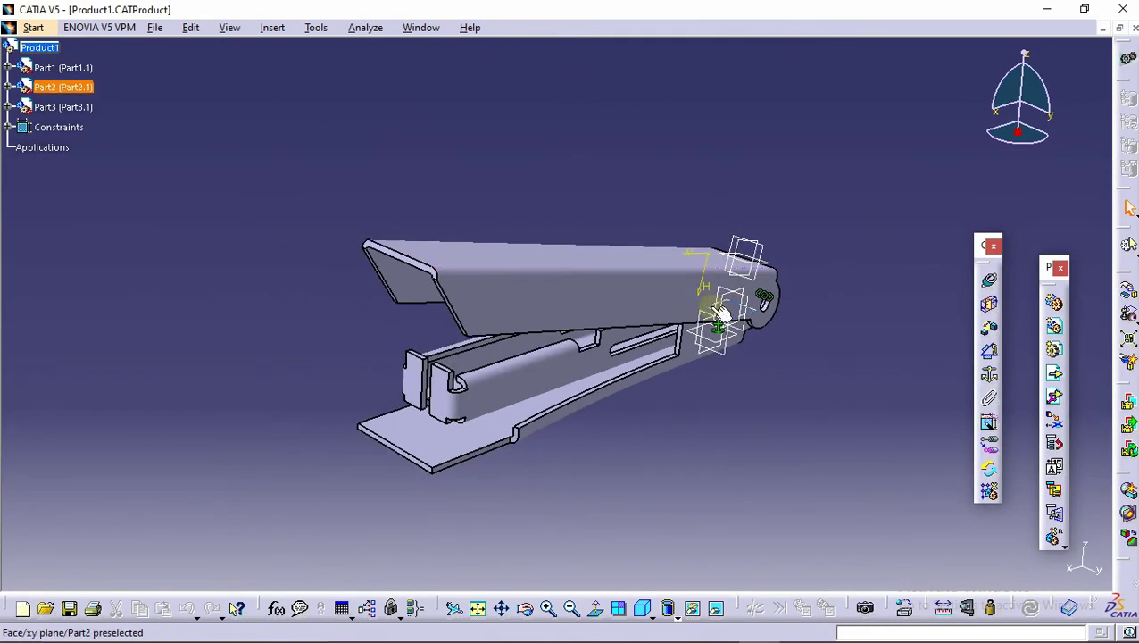
left_click(1128, 298)
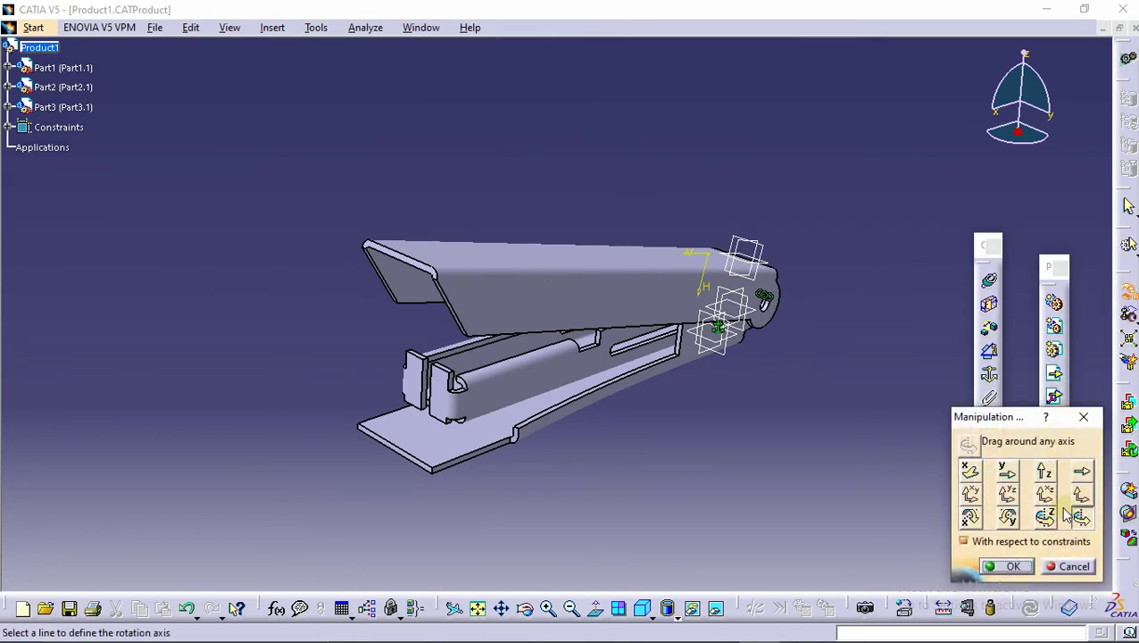
left_click(770, 305)
left_click_drag(559, 300, 767, 93)
scroll(531, 268, "up", 1)
middle_click_drag(530, 268, 534, 317)
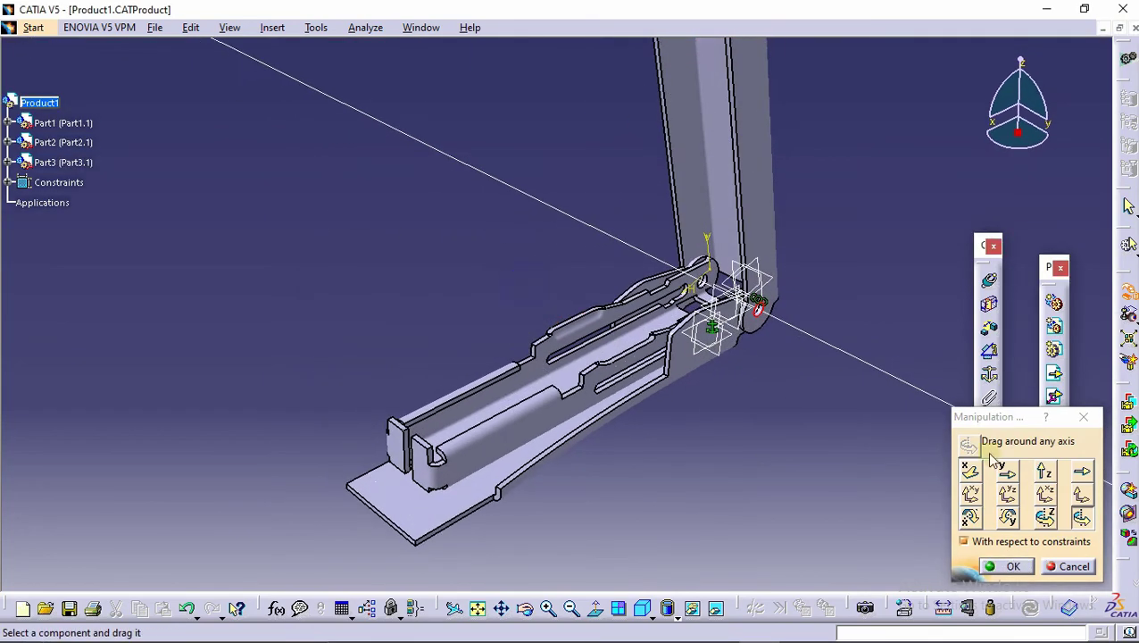
left_click(1017, 565)
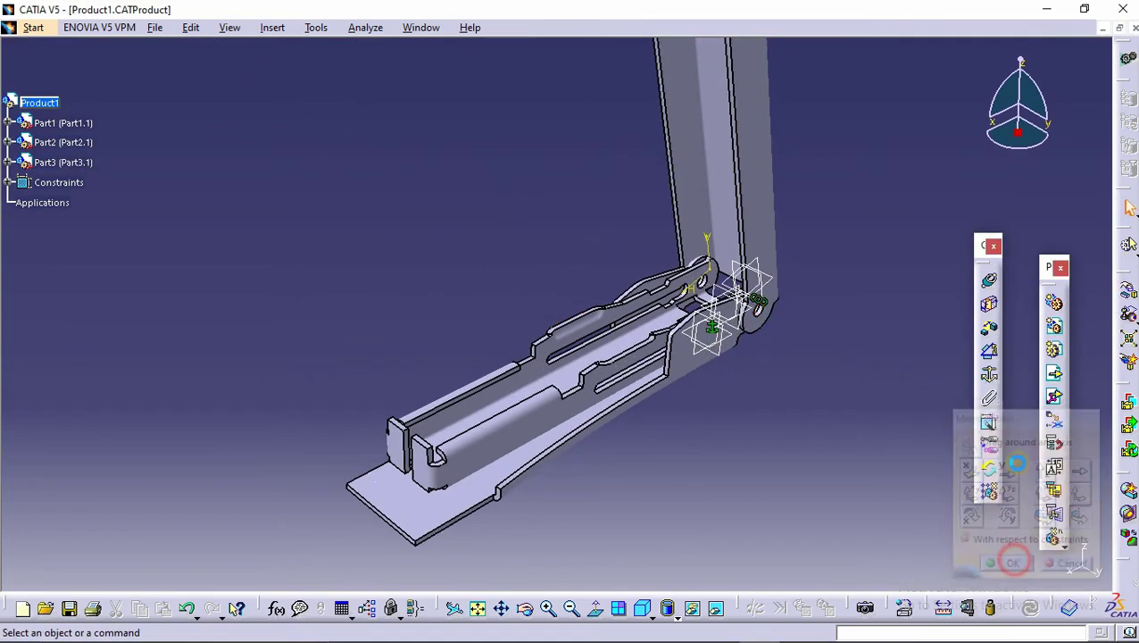
- Insert the existing component Part4 from the stapler 2 folder into Product1
left_click(1056, 378)
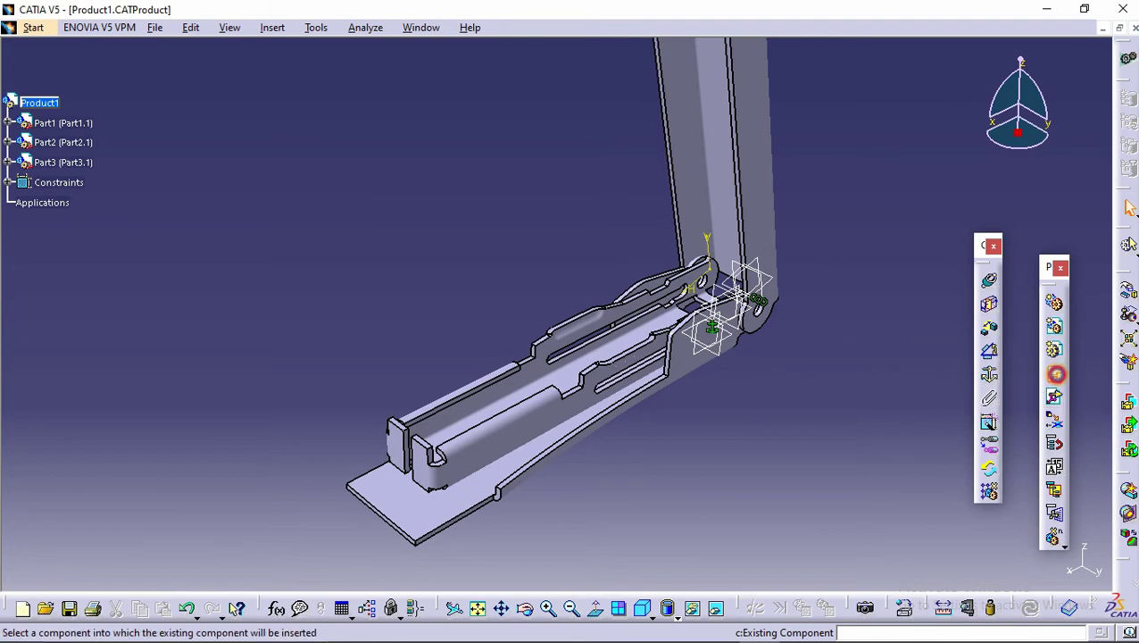
left_click(38, 104)
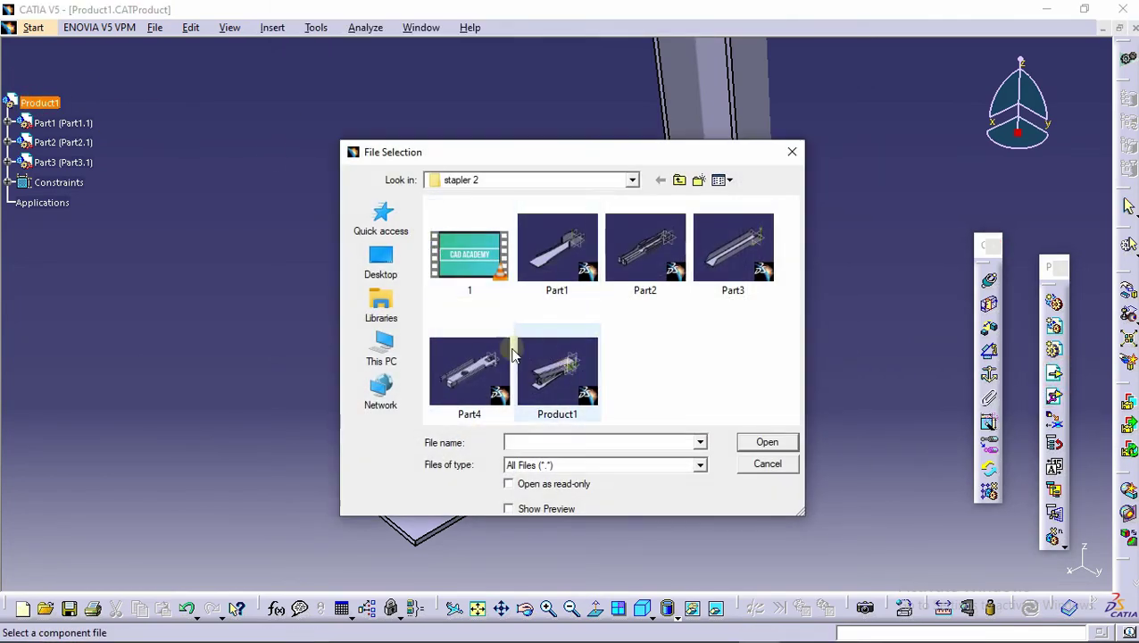
left_click(487, 366)
left_click(762, 441)
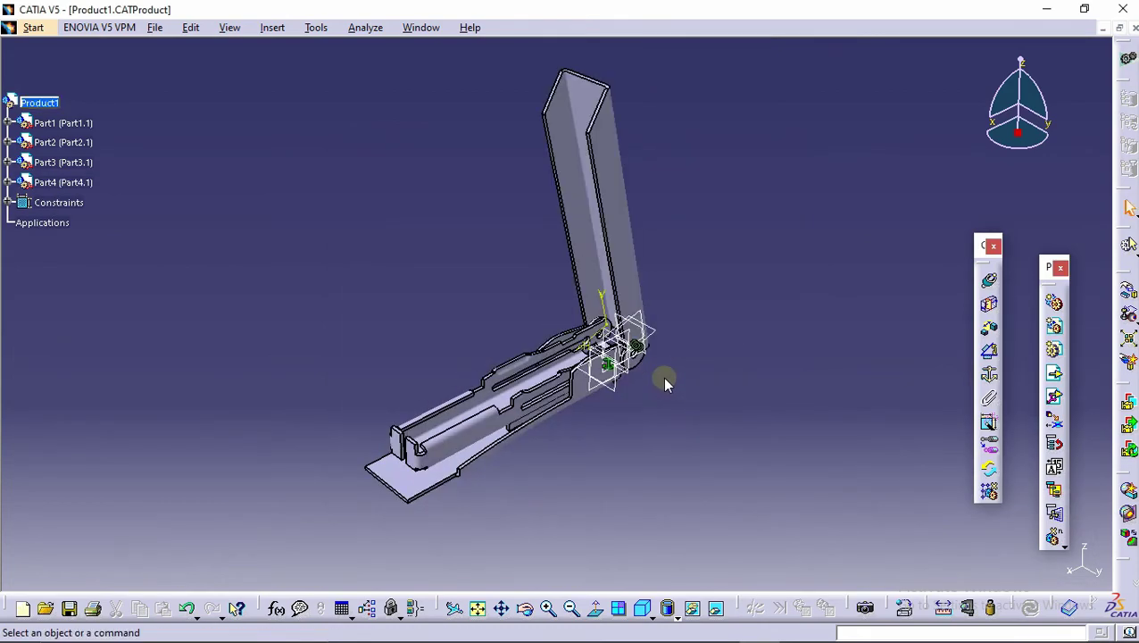
- Move Part4 upward along the Z axis until it is clear of the other stapler parts
middle_click_drag(663, 377, 615, 229)
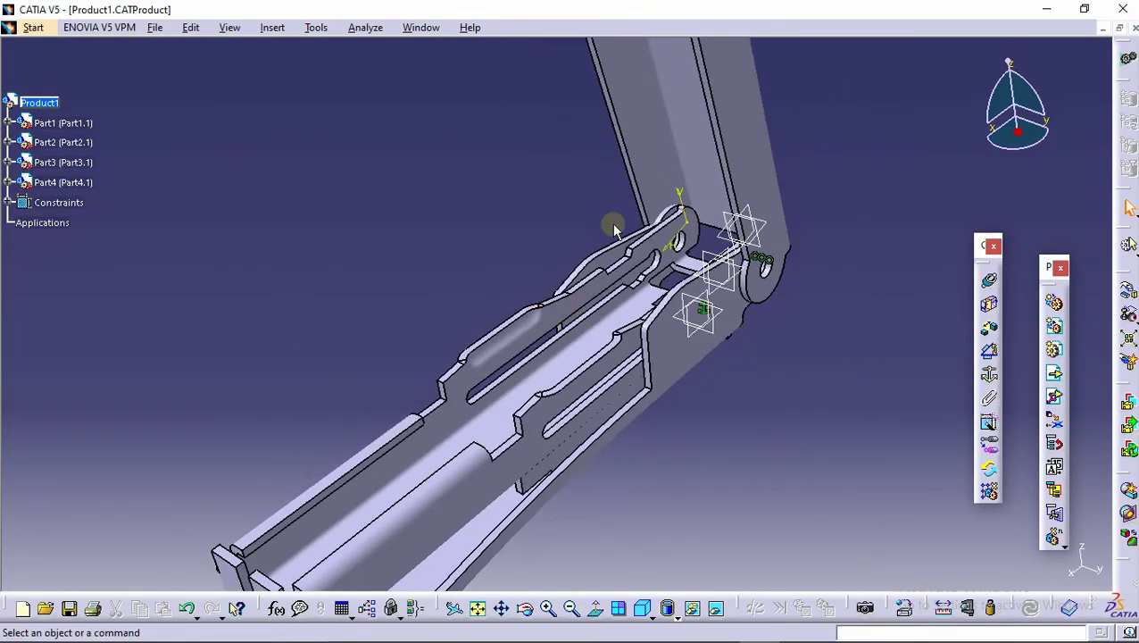
left_click(1127, 291)
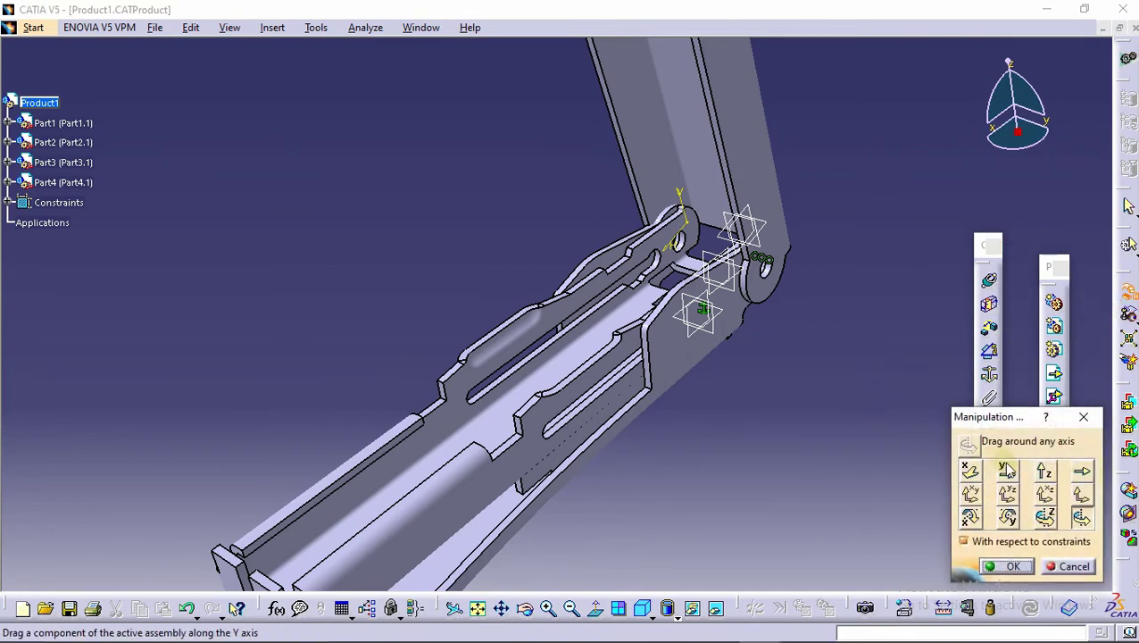
middle_click_drag(631, 440, 516, 291)
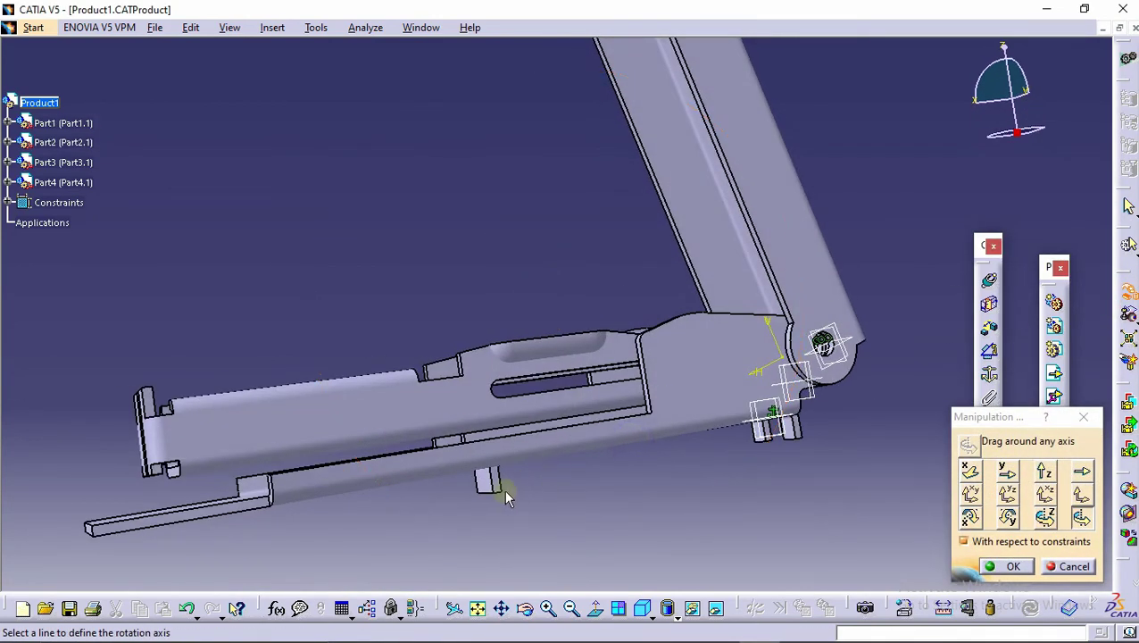
left_click(1044, 472)
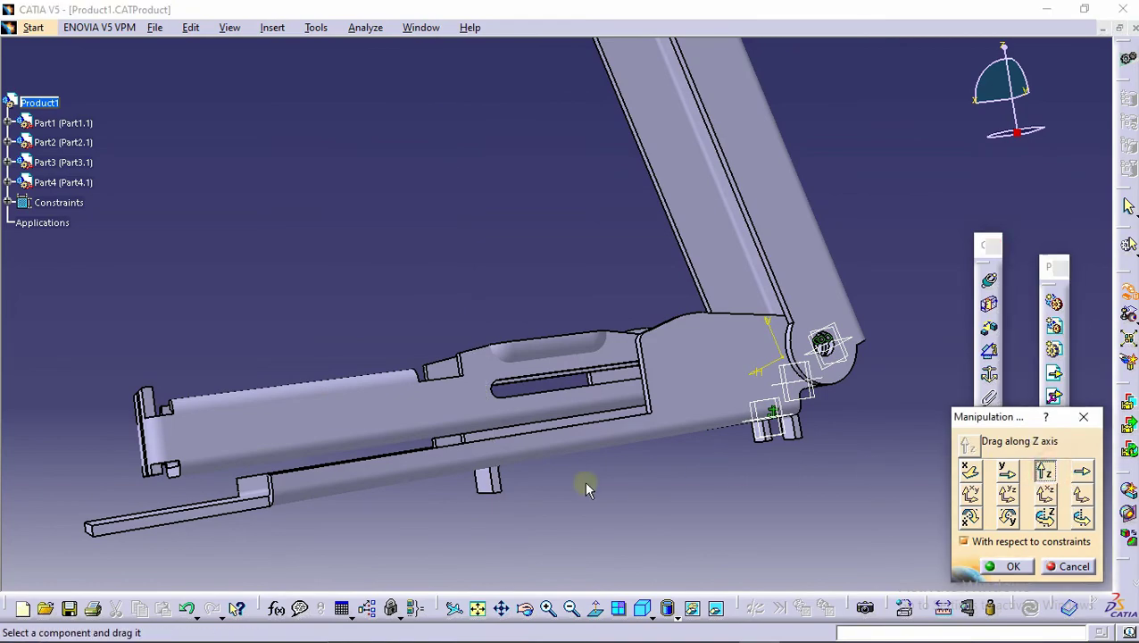
left_click_drag(496, 486, 496, 487)
left_click_drag(472, 404, 399, 272)
middle_click_drag(636, 195, 686, 280)
middle_click_drag(518, 173, 625, 278)
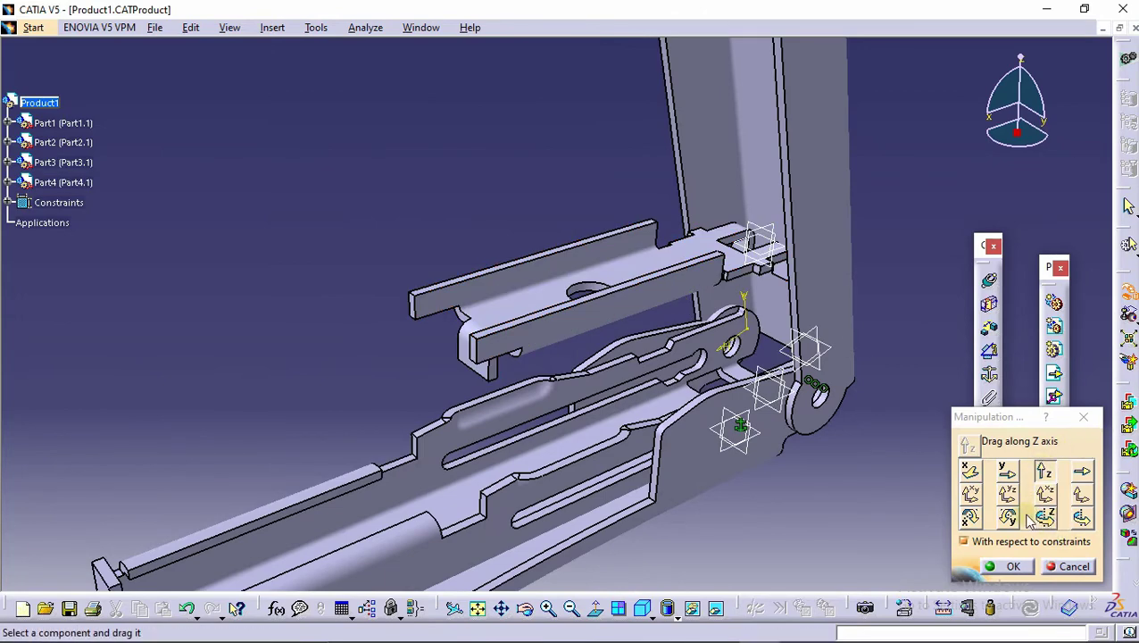
- Flip Part4 upside down about the X axis without respecting constraints, leaving it below the stapler base
left_click(970, 518)
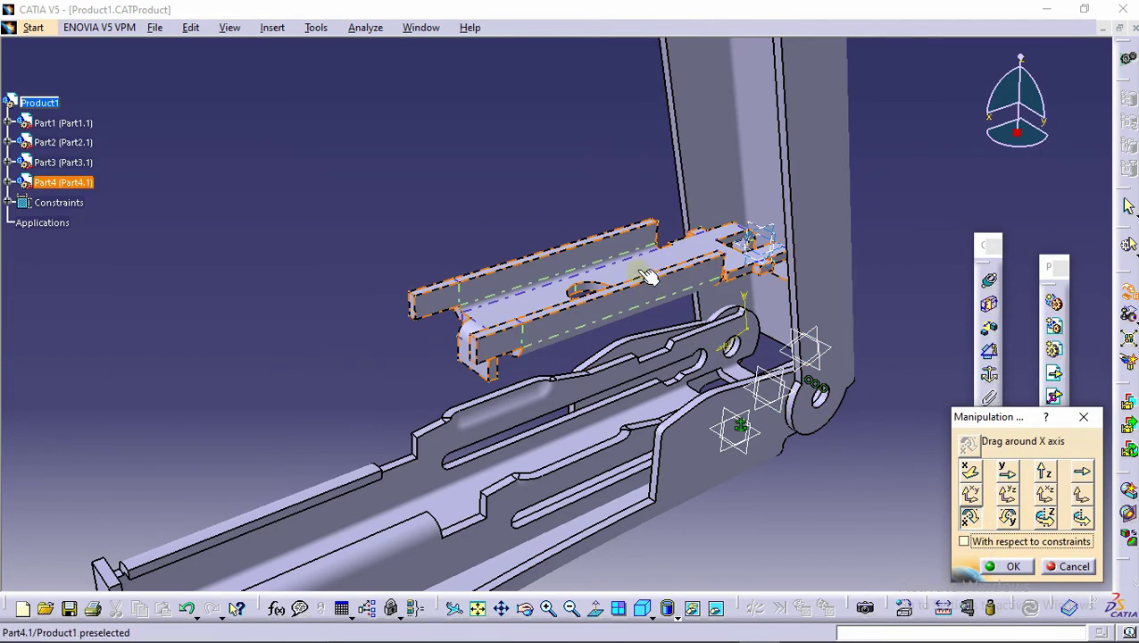
left_click_drag(648, 276, 885, 624)
middle_click_drag(729, 251, 688, 150)
middle_click_drag(687, 150, 705, 268, "ctrl")
left_click_drag(651, 399, 651, 630)
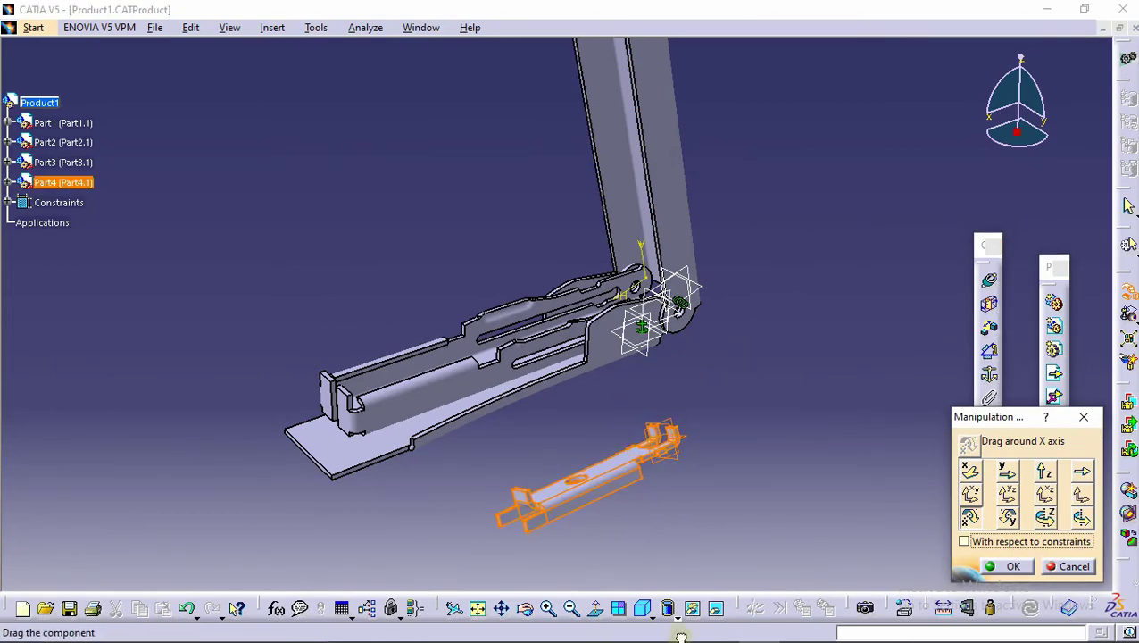
middle_click_drag(585, 239, 622, 374)
left_click_drag(586, 423, 593, 483)
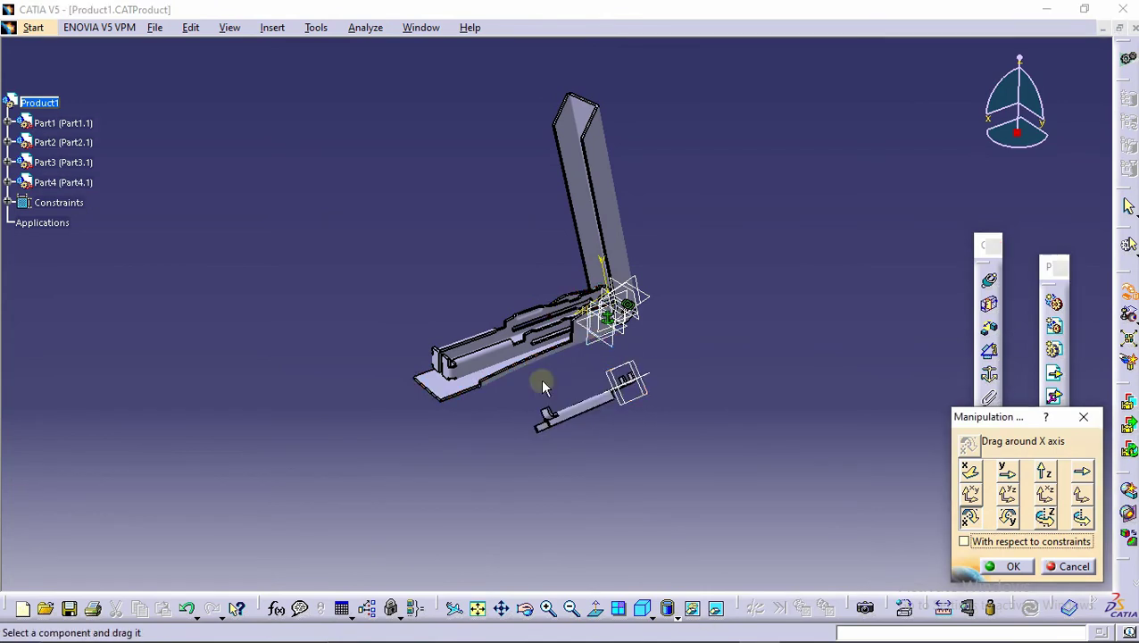
left_click(1013, 568)
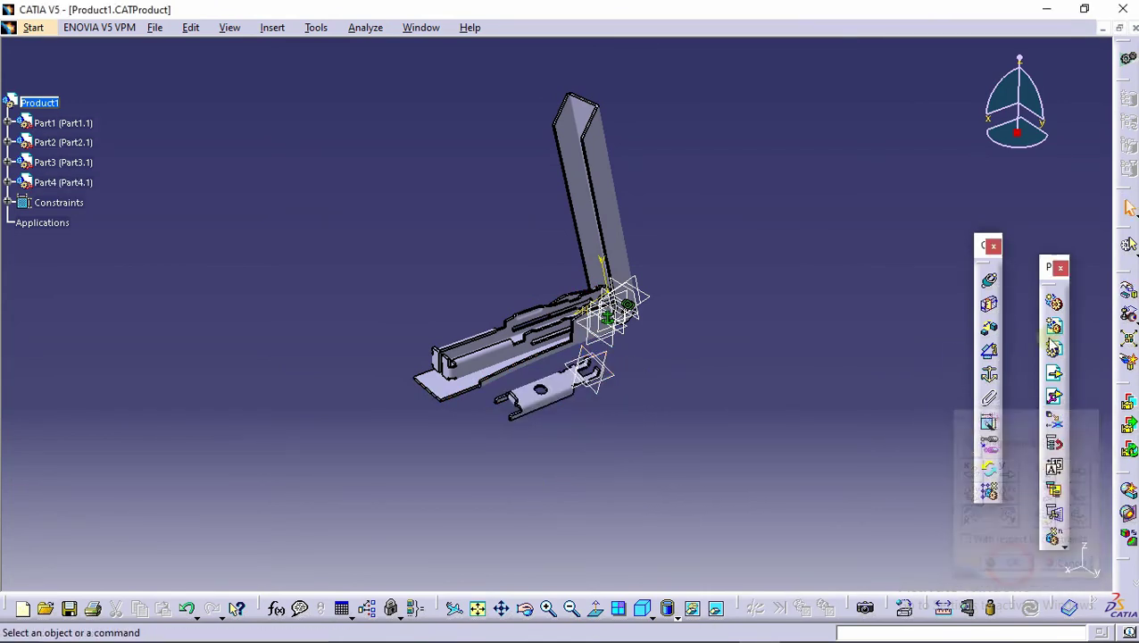
- Add a contact constraint between the edge face of Part4's side flange and the channel's inner floor, and update the assembly
left_click(993, 309)
middle_click_drag(707, 376, 667, 222)
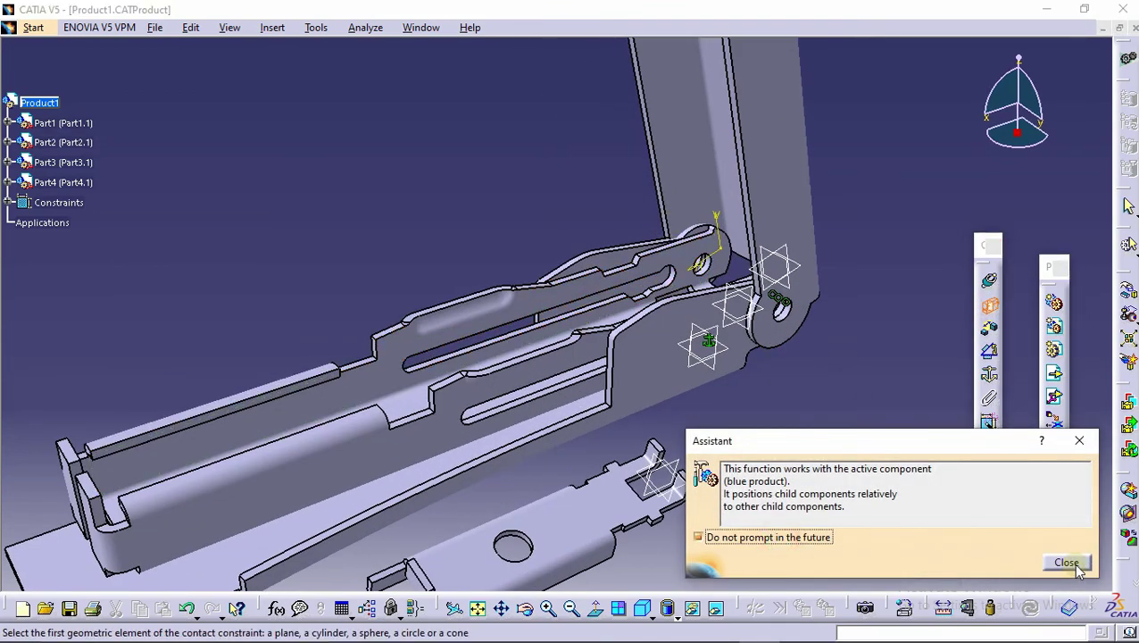
left_click(1068, 562)
middle_click_drag(610, 381, 500, 268)
scroll(493, 366, "up", 1)
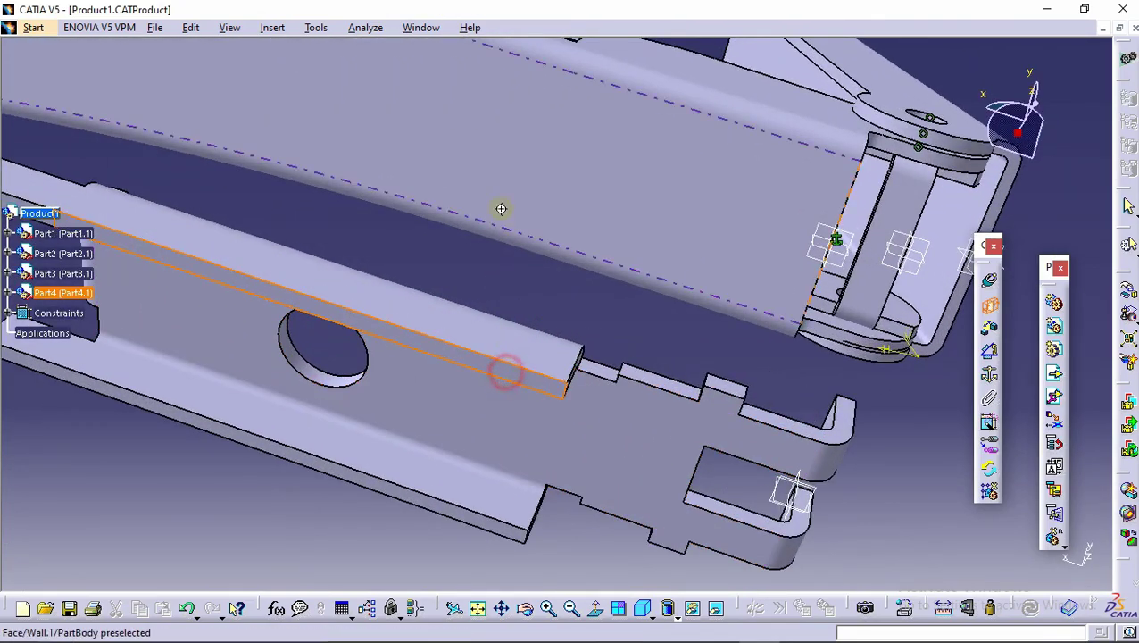
middle_click_drag(501, 209, 608, 635)
middle_click_drag(526, 354, 600, 553)
middle_click_drag(463, 242, 581, 93)
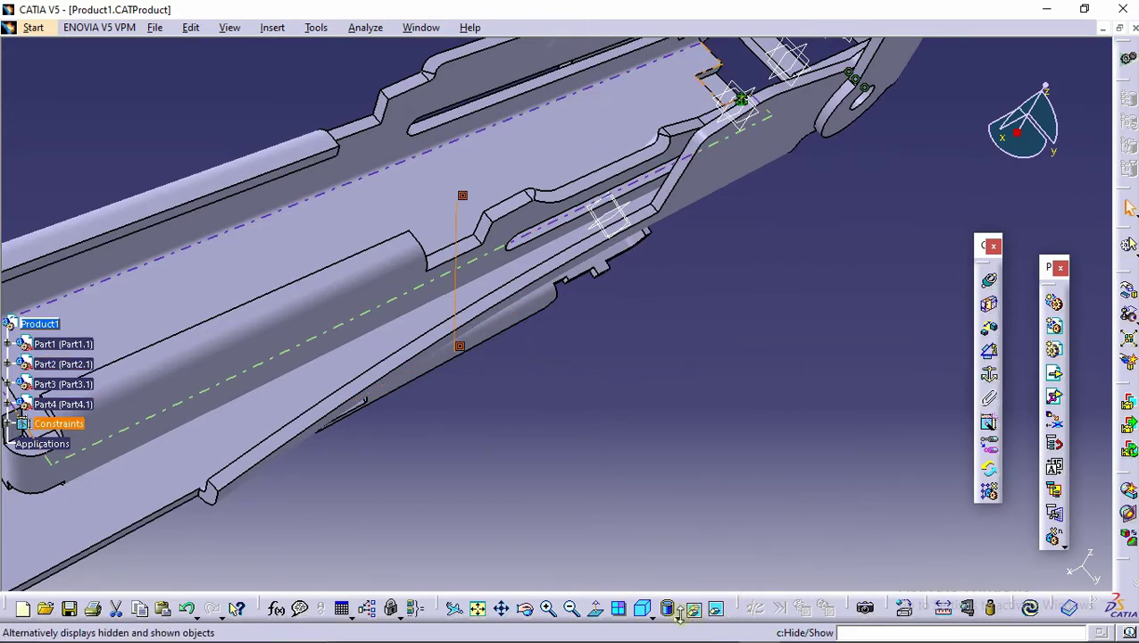
left_click(1031, 608)
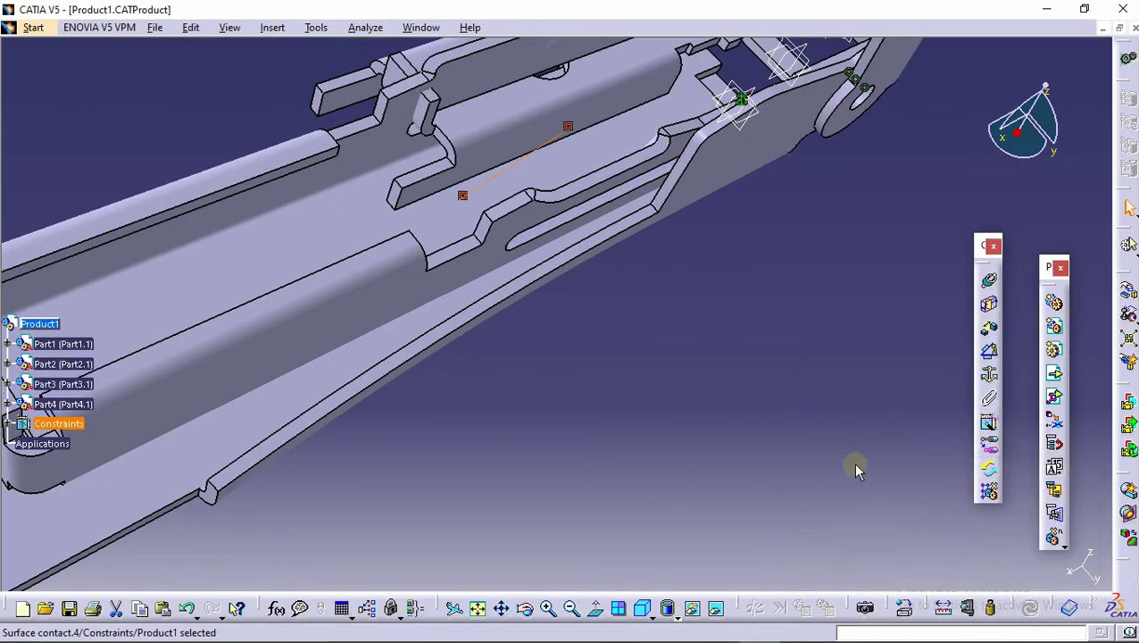
middle_click_drag(703, 277, 679, 393)
middle_click_drag(548, 243, 559, 152)
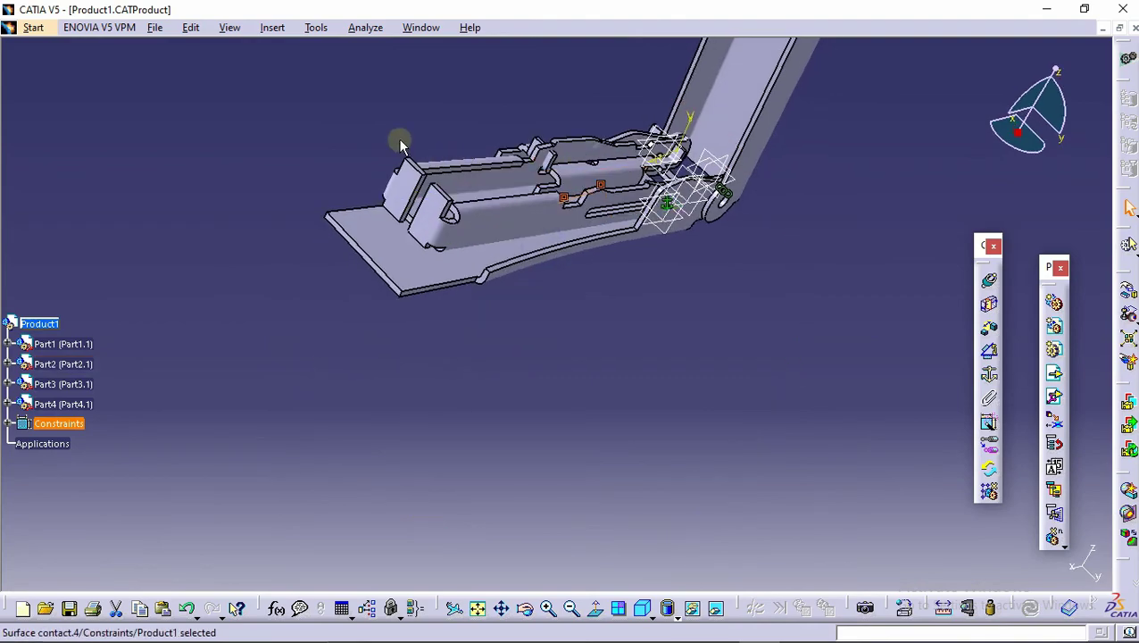
middle_click_drag(429, 128, 850, 195)
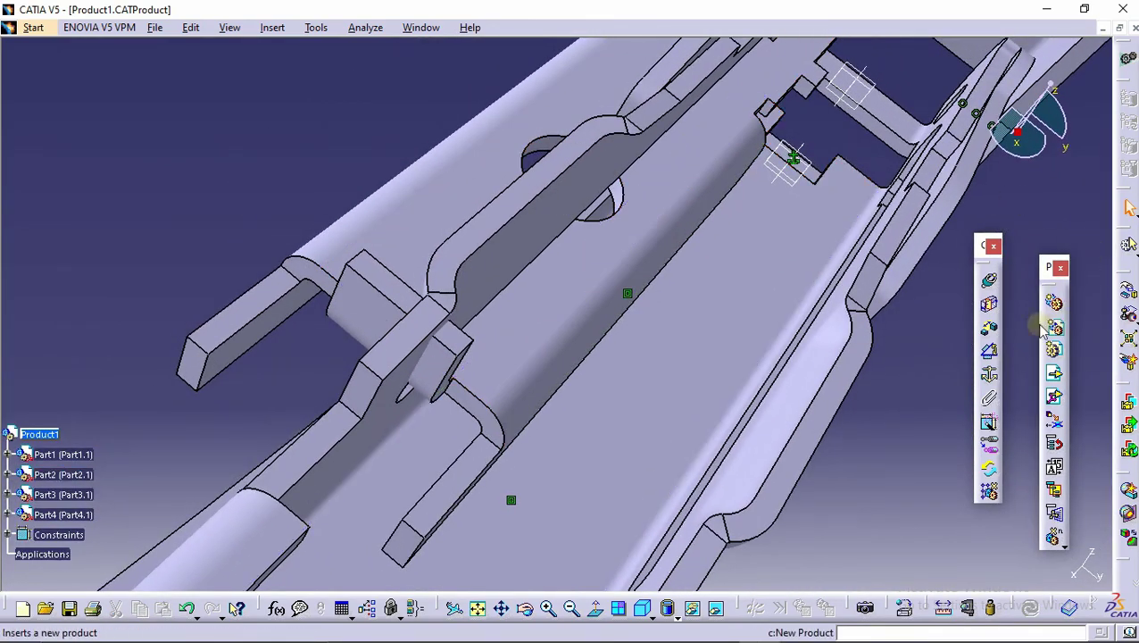
- Add a contact constraint between the outer face of Part4's side flange and the channel's inner side wall, and update the assembly
left_click(997, 308)
middle_click_drag(665, 257, 596, 206)
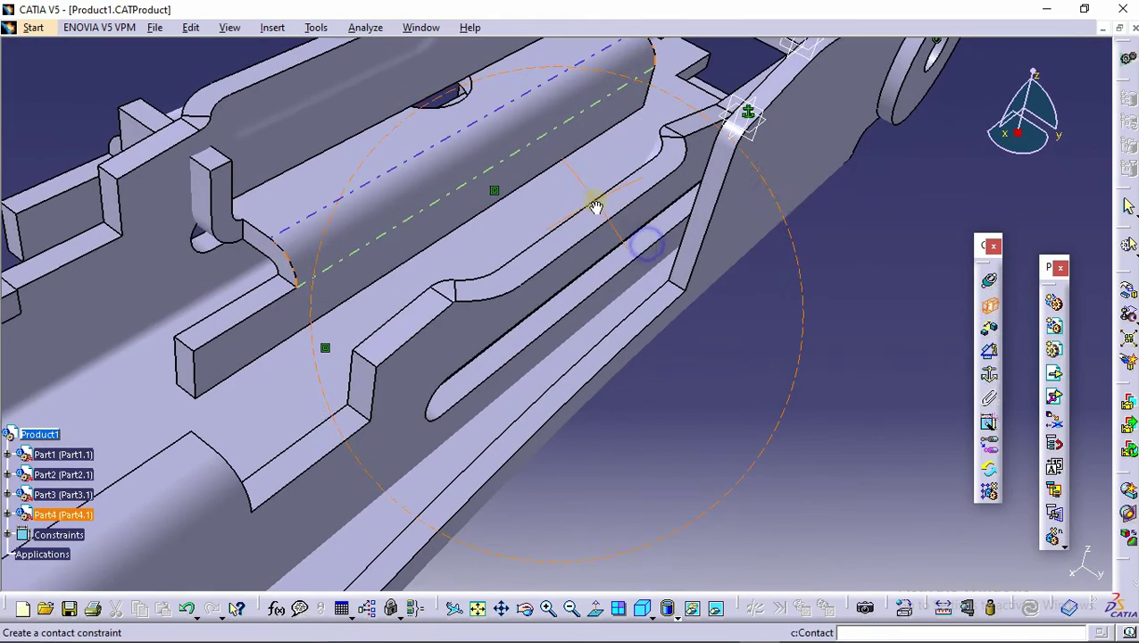
left_click(557, 143)
middle_click_drag(557, 143, 553, 237)
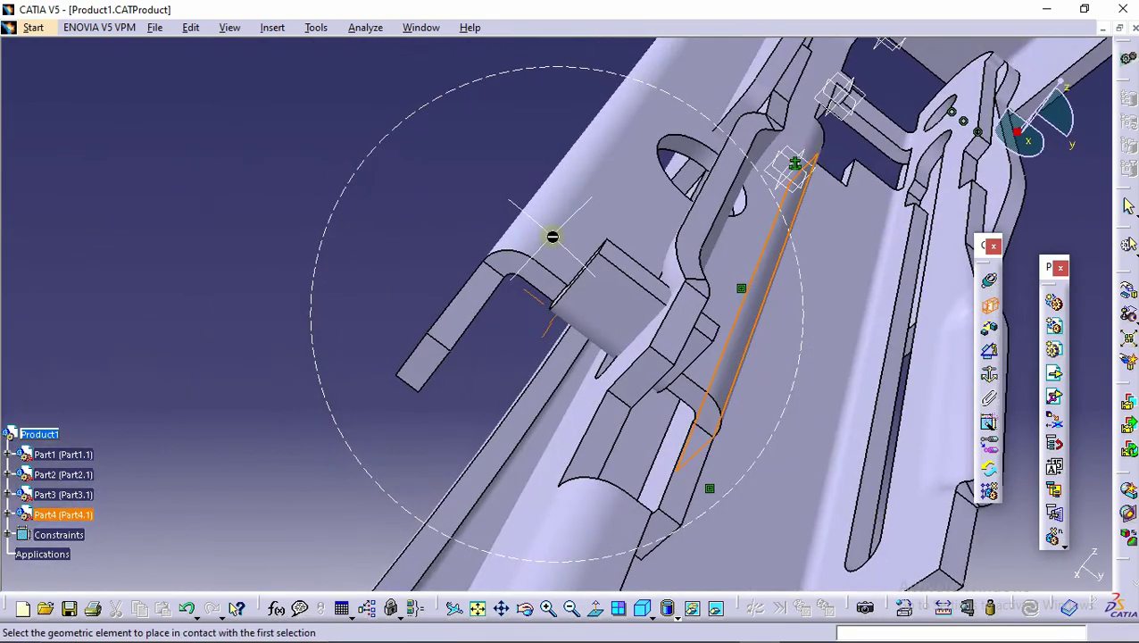
left_click(889, 357)
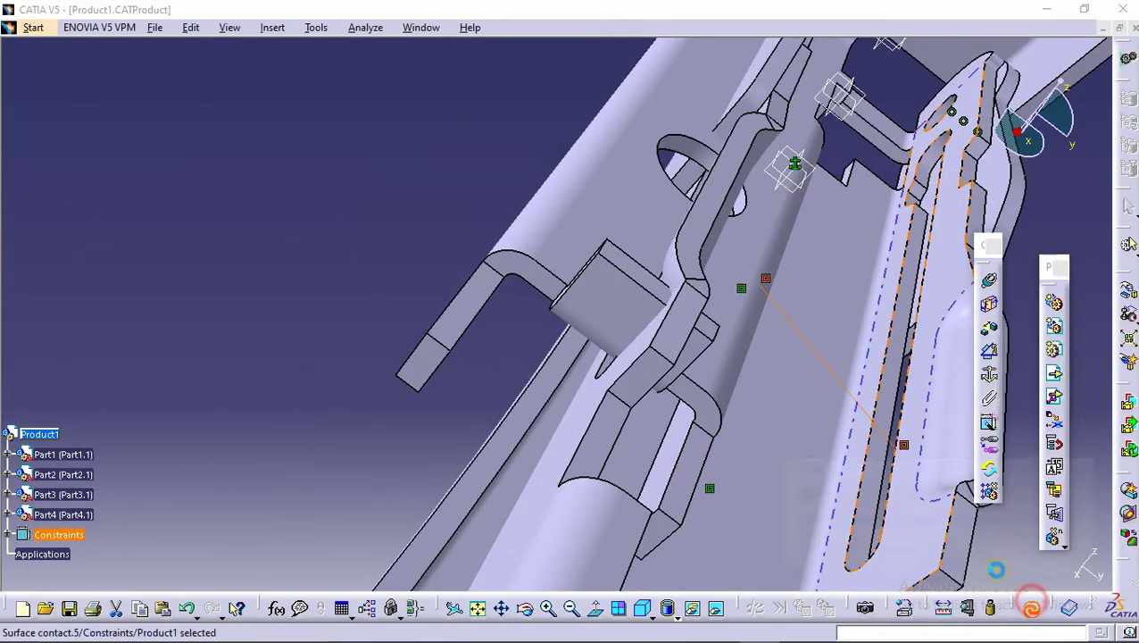
- Slide Part4 along the X axis inside the channel, away from the hinge toward the front end, without respecting constraints
middle_click_drag(669, 234, 544, 389)
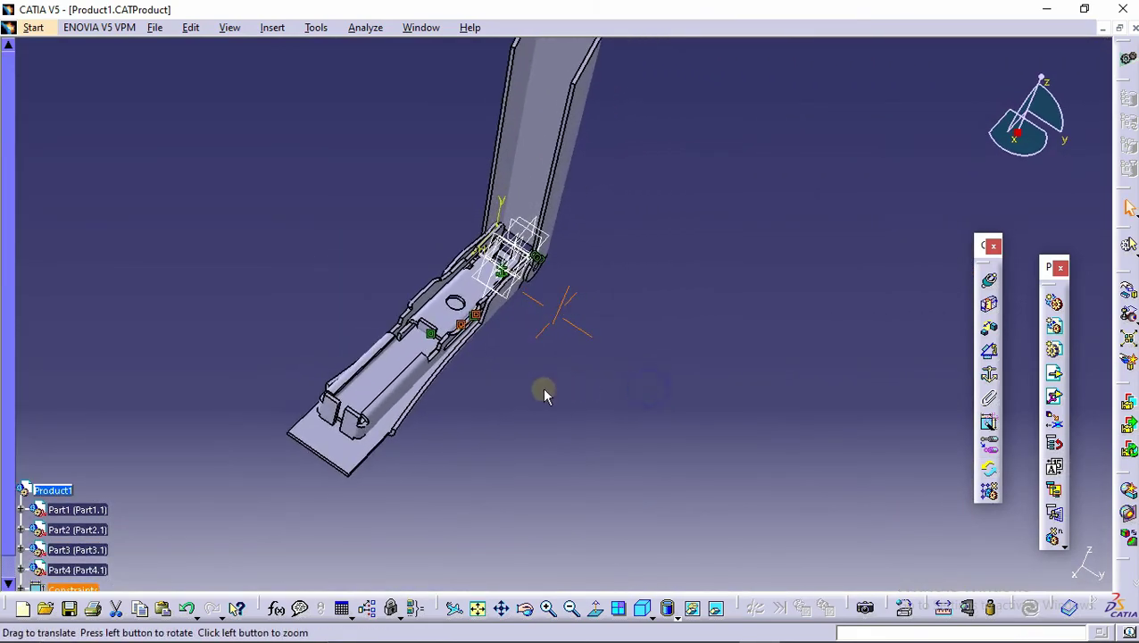
middle_click_drag(475, 319, 548, 217)
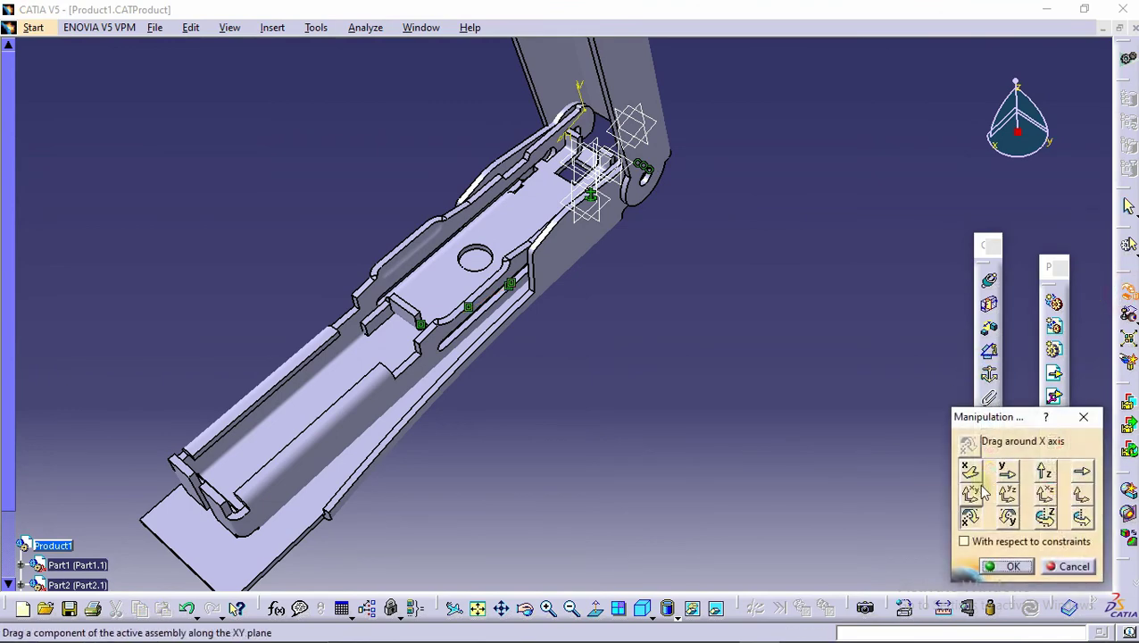
left_click(970, 473)
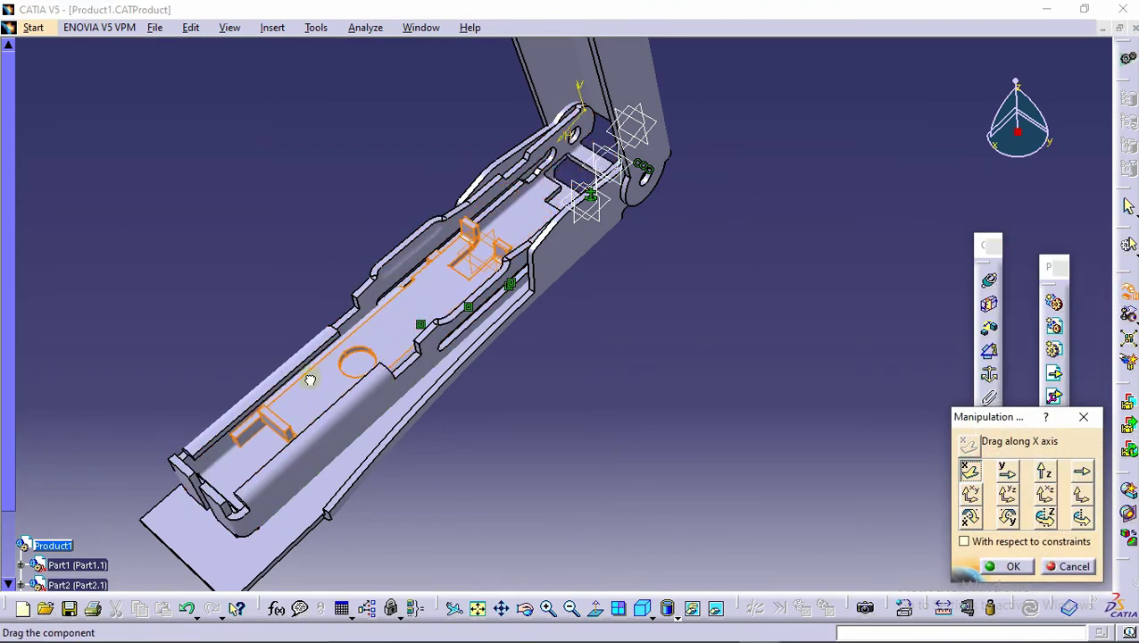
left_click_drag(309, 364, 314, 360)
middle_click_drag(396, 181, 298, 323)
middle_click_drag(383, 319, 509, 281)
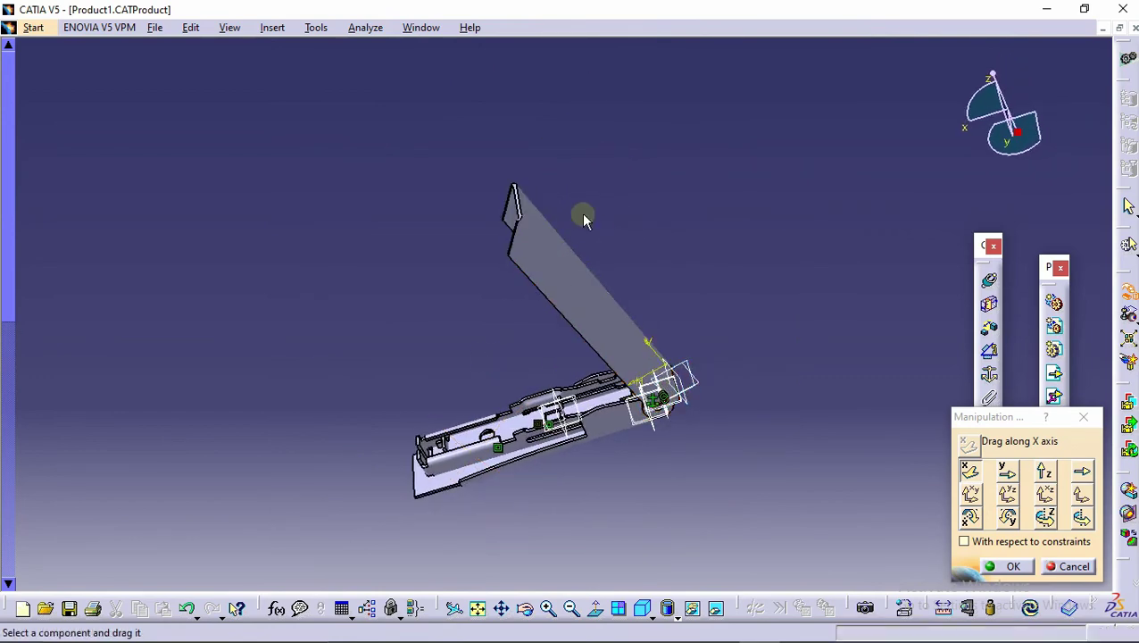
middle_click_drag(583, 216, 562, 261)
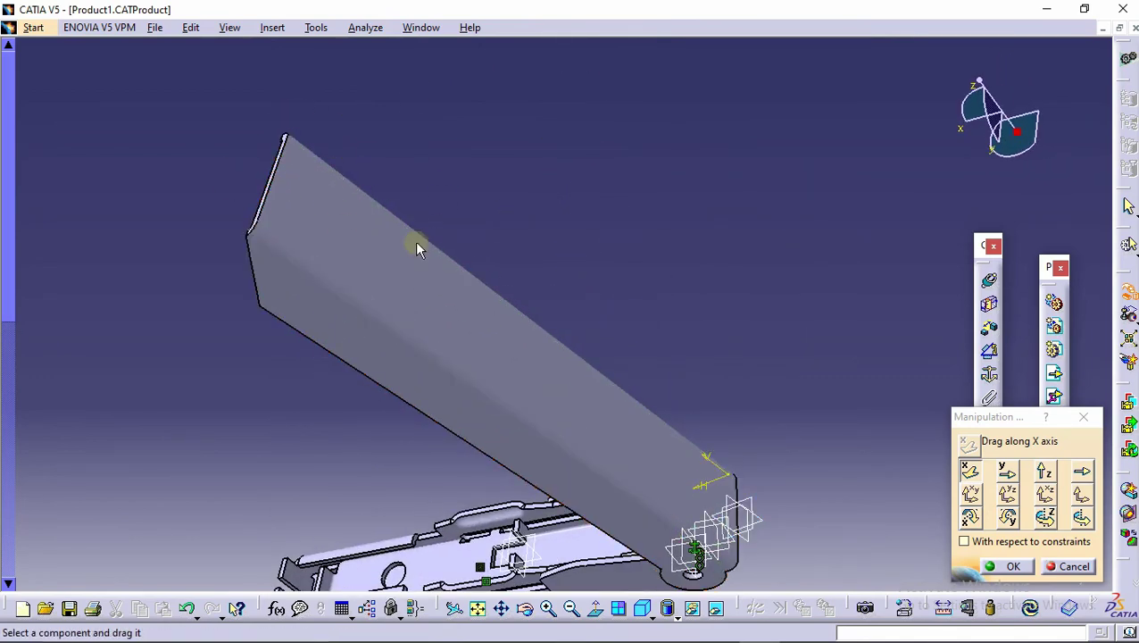
middle_click_drag(354, 262, 463, 64)
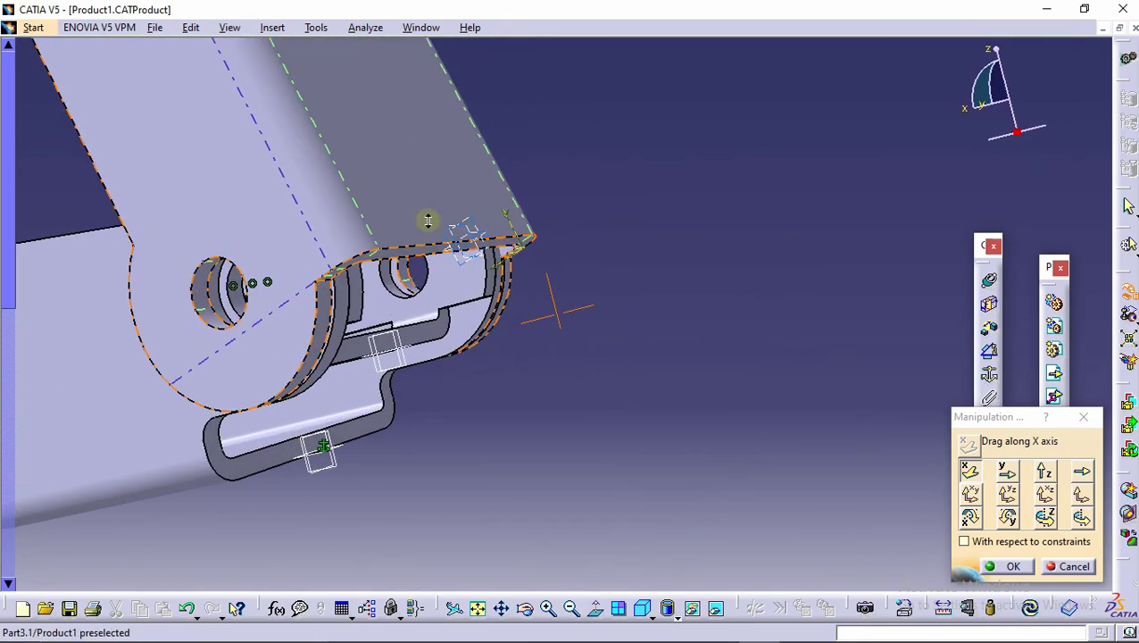